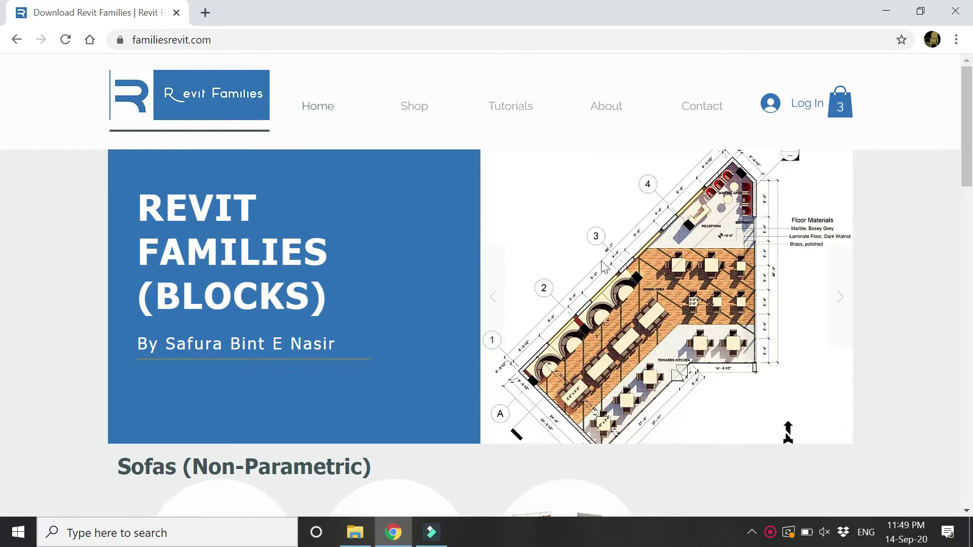
# Look through the sofa, folding door, door, window and center table families on the Revit Families home page
pyautogui.scroll(-4, 606, 268)
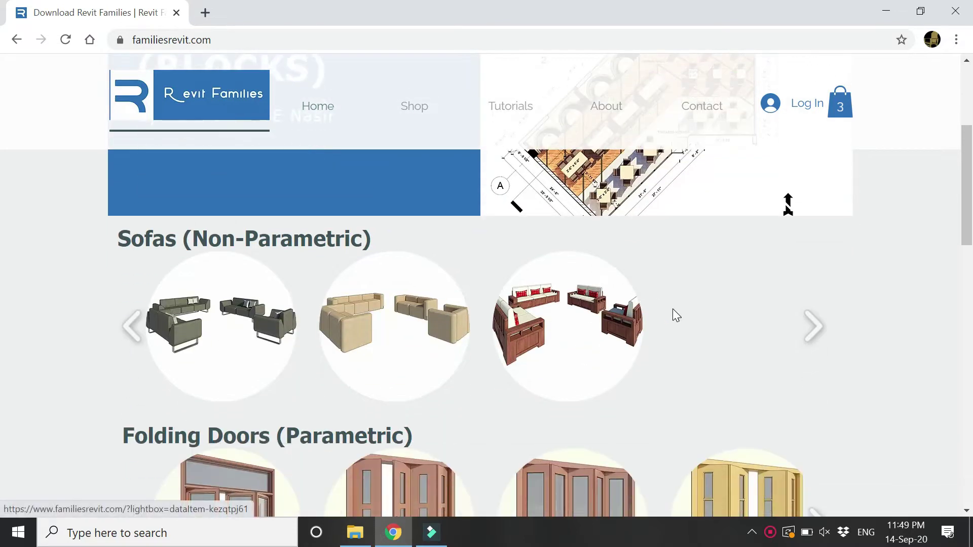
pyautogui.scroll(-2, 696, 313)
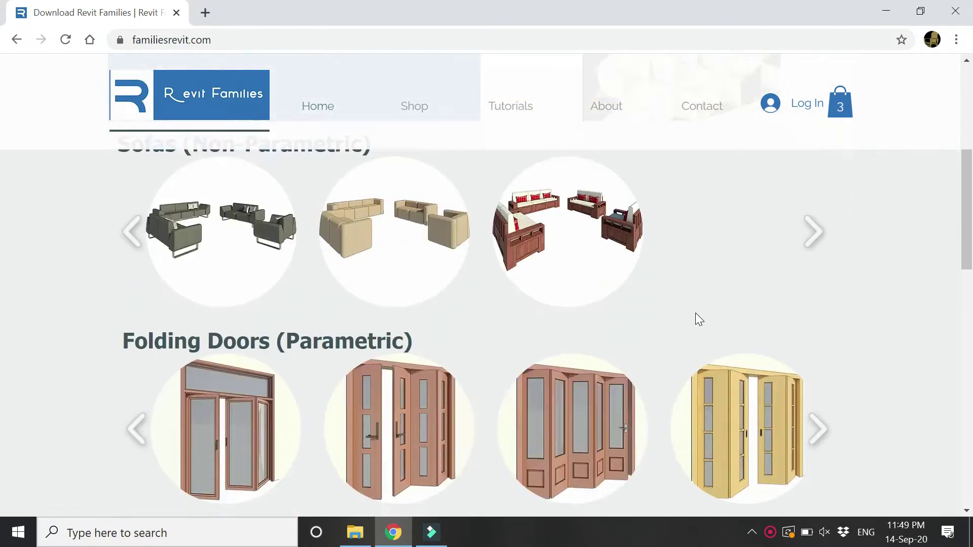
pyautogui.scroll(-1, 695, 313)
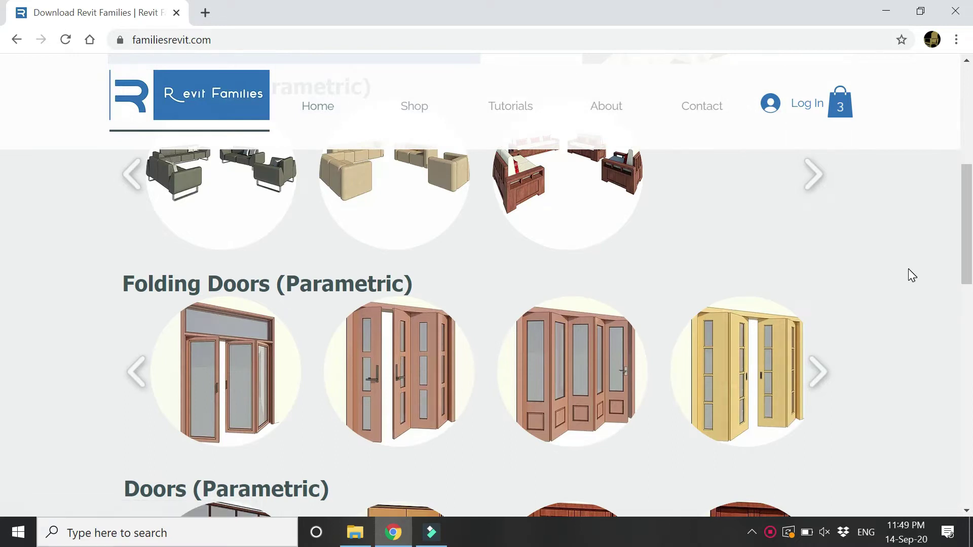
pyautogui.scroll(-5, 908, 270)
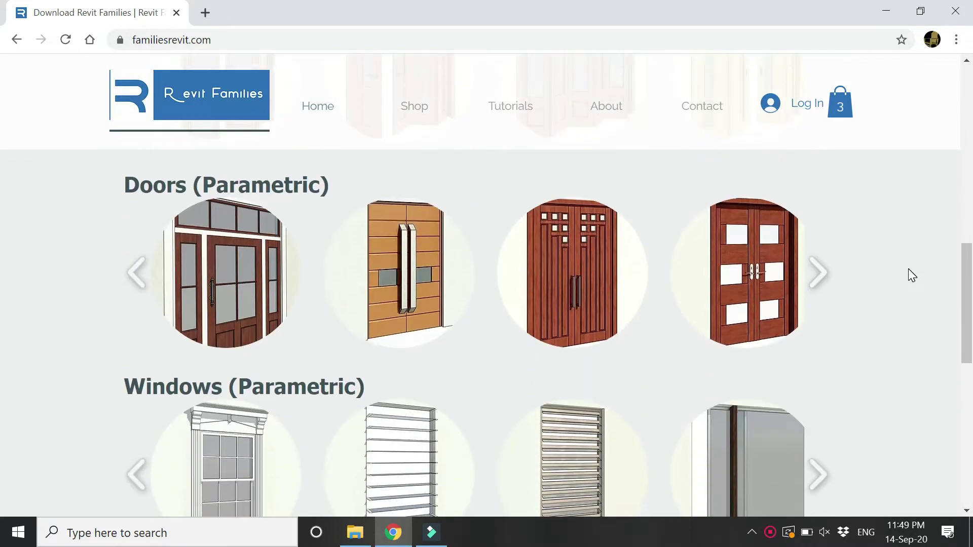
pyautogui.scroll(-1, 813, 340)
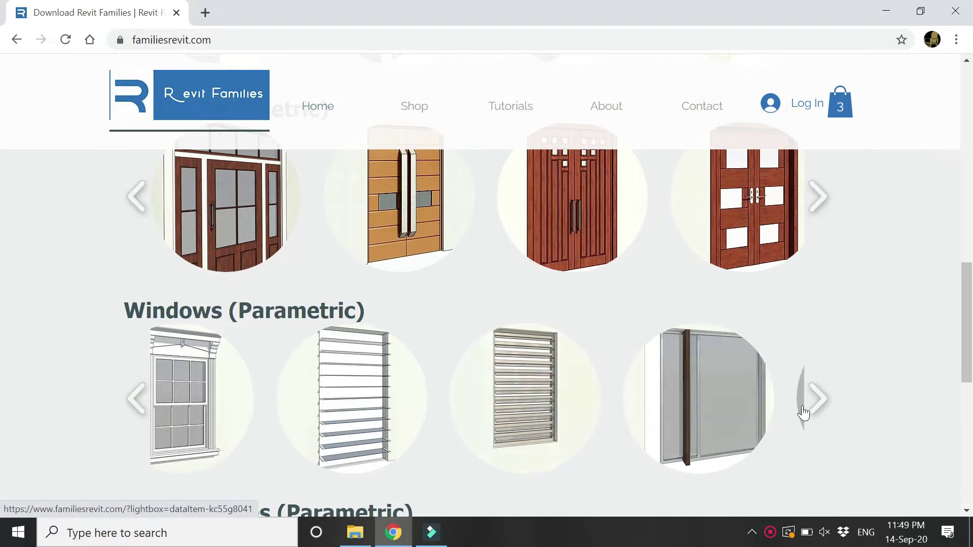
pyautogui.scroll(-3, 803, 314)
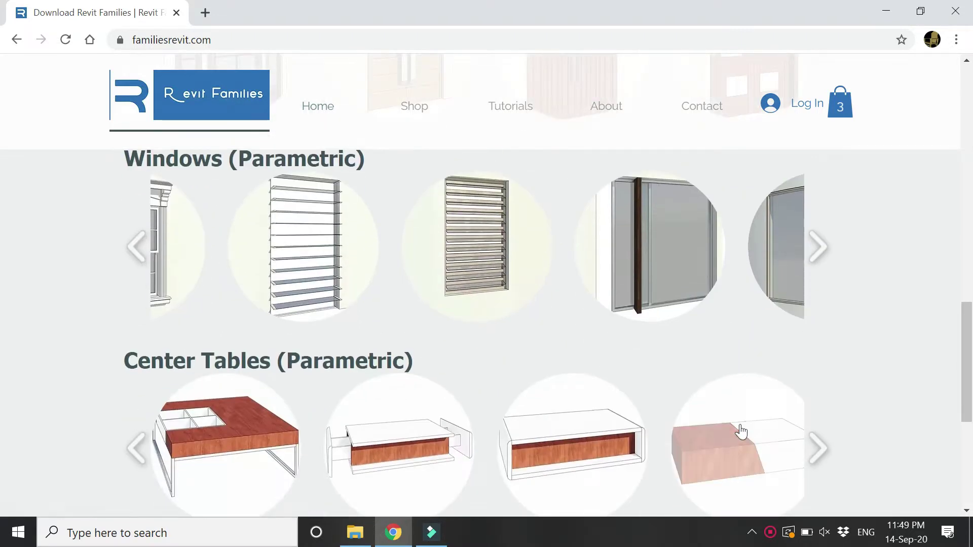
pyautogui.scroll(1, 271, 405)
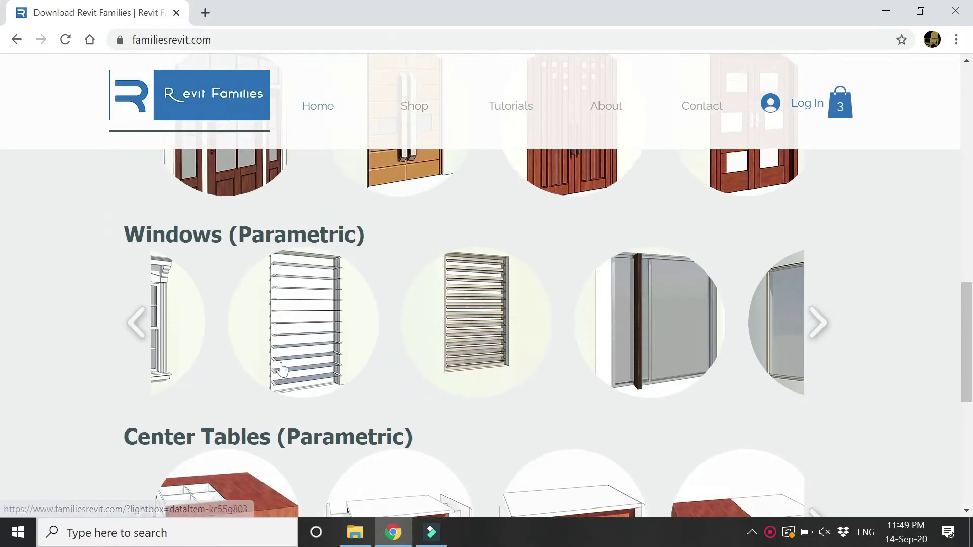
pyautogui.scroll(3, 324, 245)
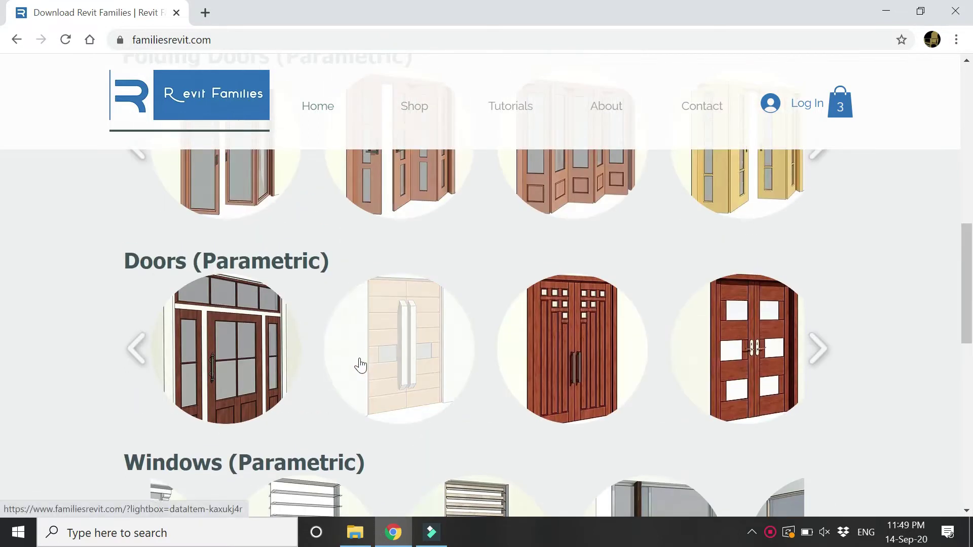
pyautogui.scroll(-2, 339, 352)
pyautogui.scroll(-3, 338, 352)
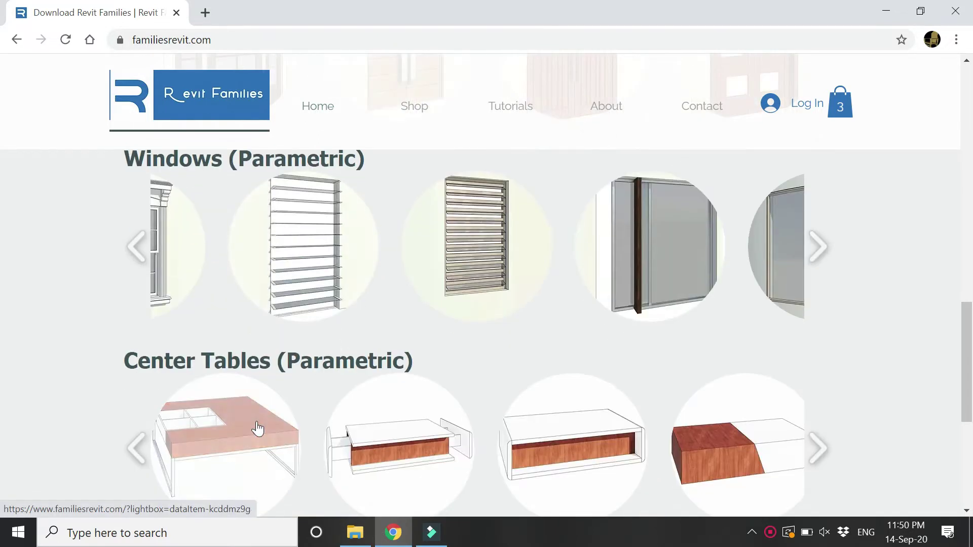
pyautogui.scroll(1, 257, 429)
pyautogui.scroll(5, 257, 428)
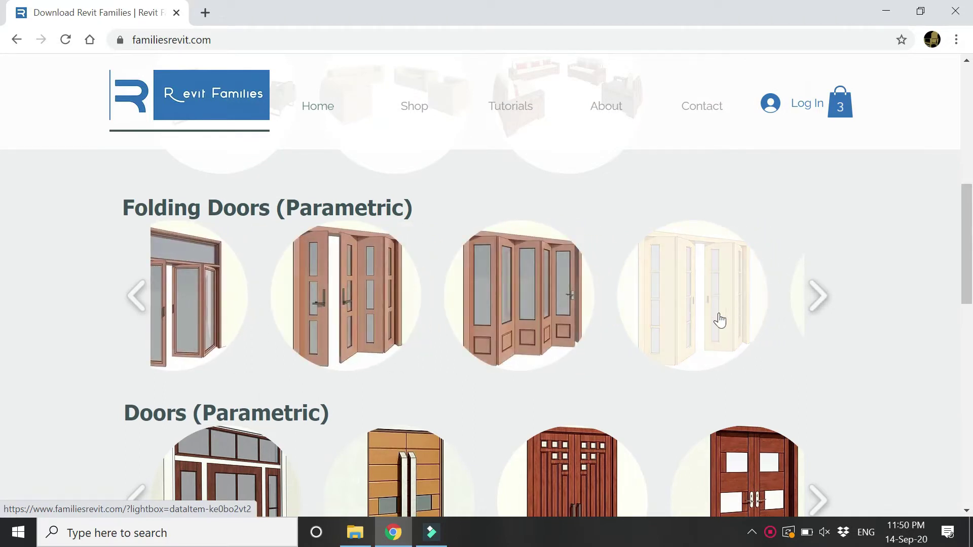
pyautogui.scroll(1, 248, 314)
pyautogui.scroll(2, 249, 323)
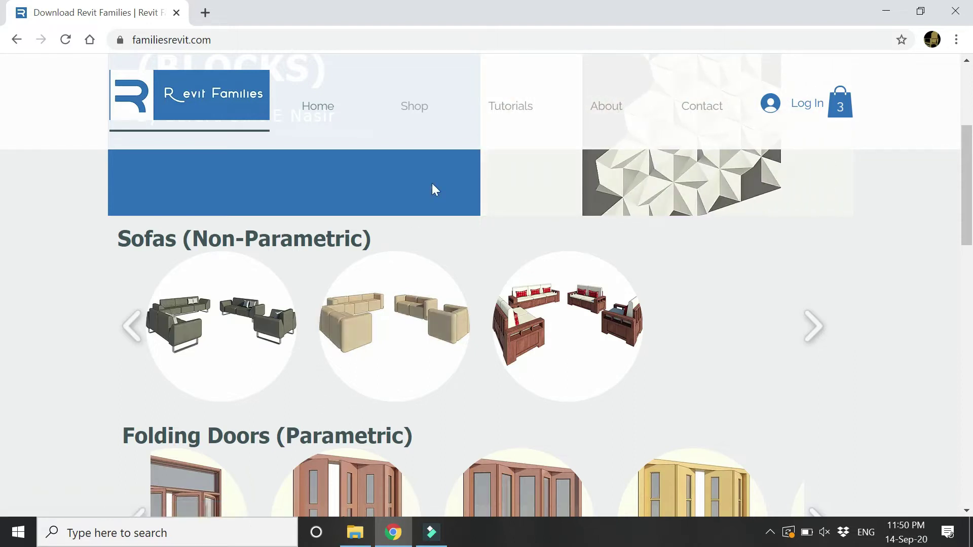
# Look over the folding door, sofa, door and table videos on the website's Tutorials page
pyautogui.click(507, 111)
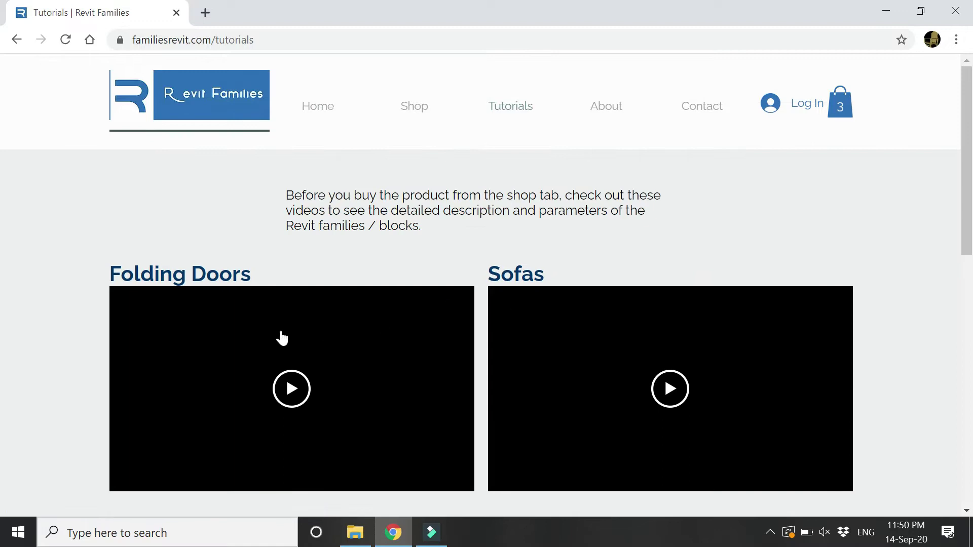
pyautogui.scroll(-5, 427, 374)
pyautogui.scroll(-5, 599, 352)
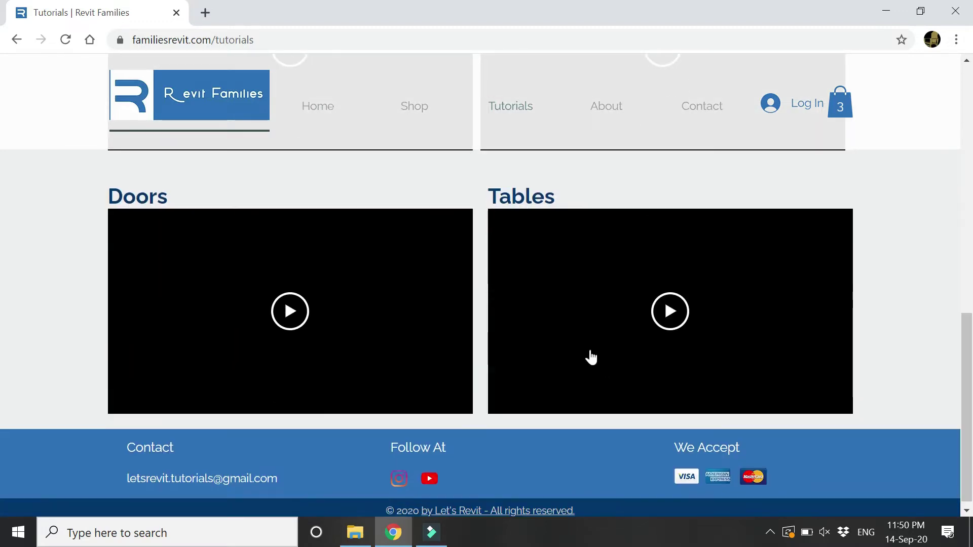
pyautogui.scroll(9, 547, 345)
pyautogui.scroll(1, 549, 344)
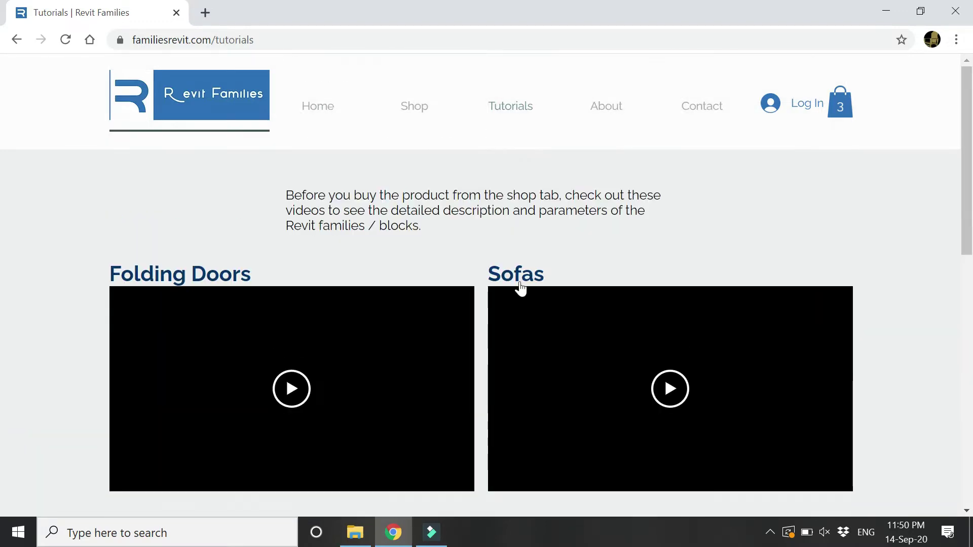
# Look over the family packages offered on the website's Shop page
pyautogui.click(406, 108)
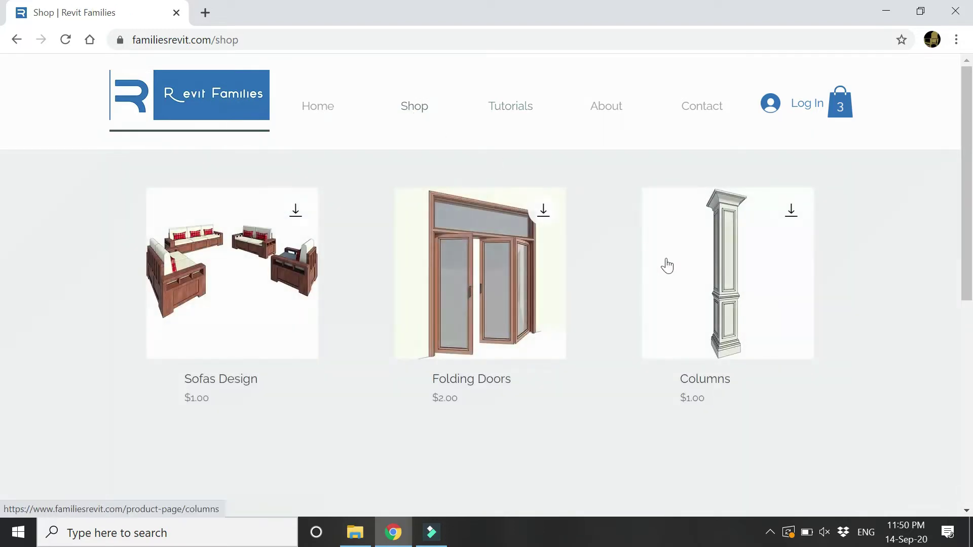
pyautogui.scroll(-6, 886, 291)
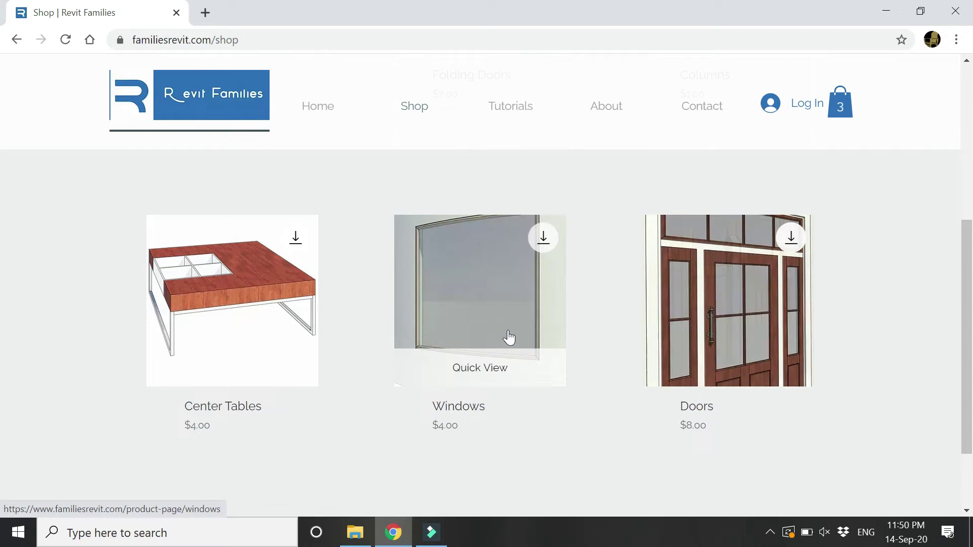
pyautogui.scroll(6, 508, 336)
pyautogui.moveTo(484, 329)
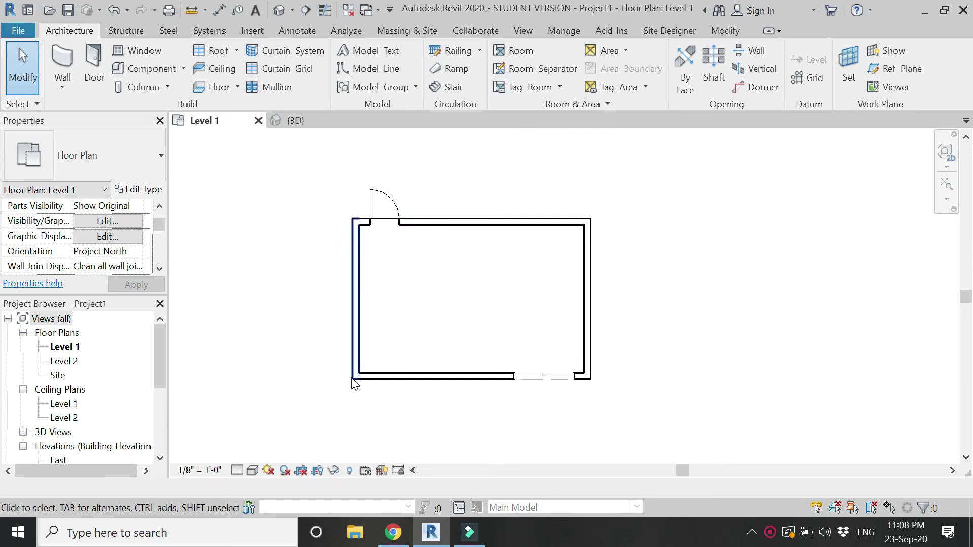
# In Revit, view the room model in 3D and return to the Level 1 floor plan
pyautogui.scroll(1, 568, 319)
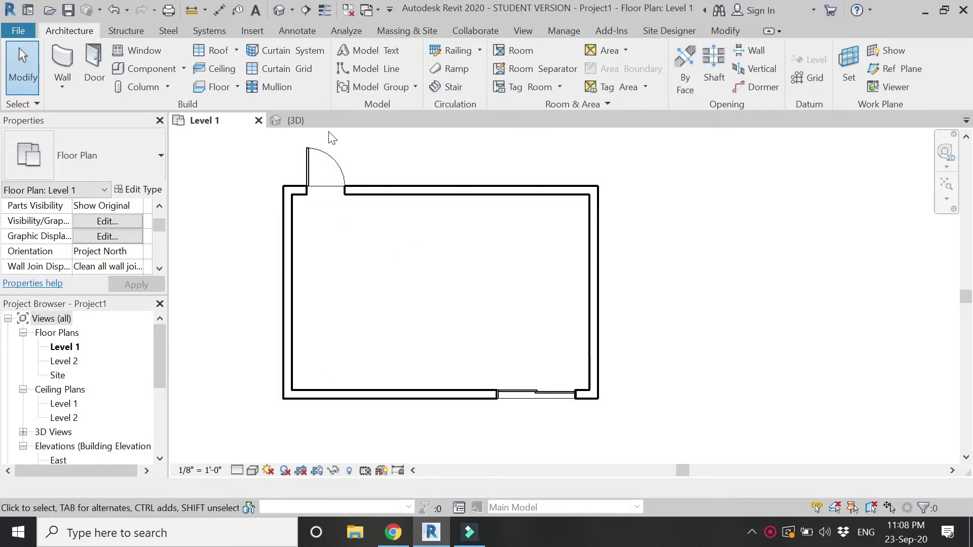
pyautogui.click(309, 122)
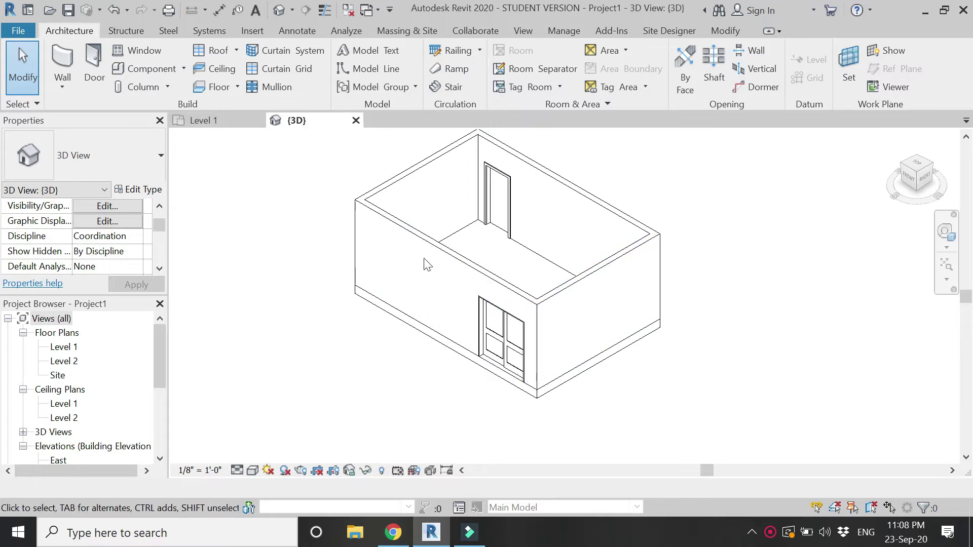
pyautogui.click(191, 121)
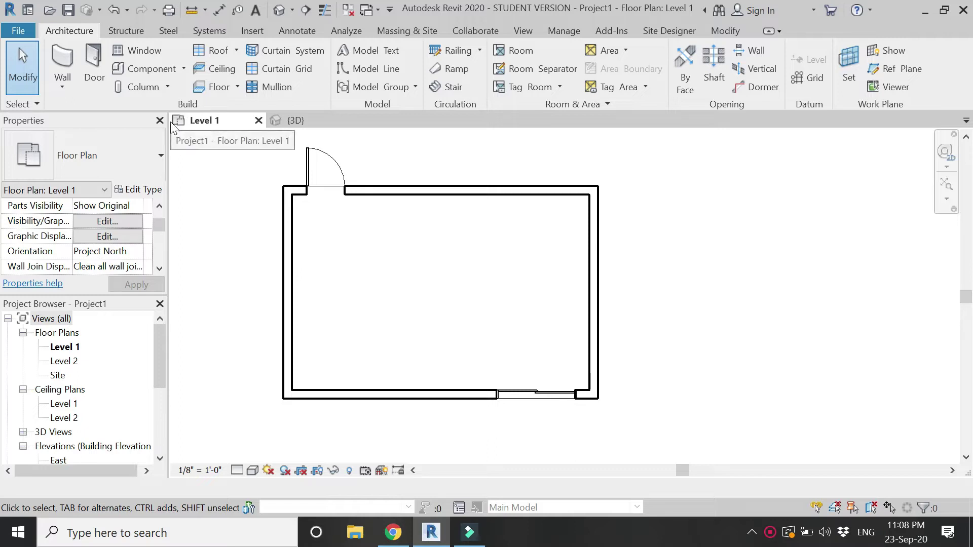
# Create a new family from the Profile.rft template
pyautogui.click(23, 31)
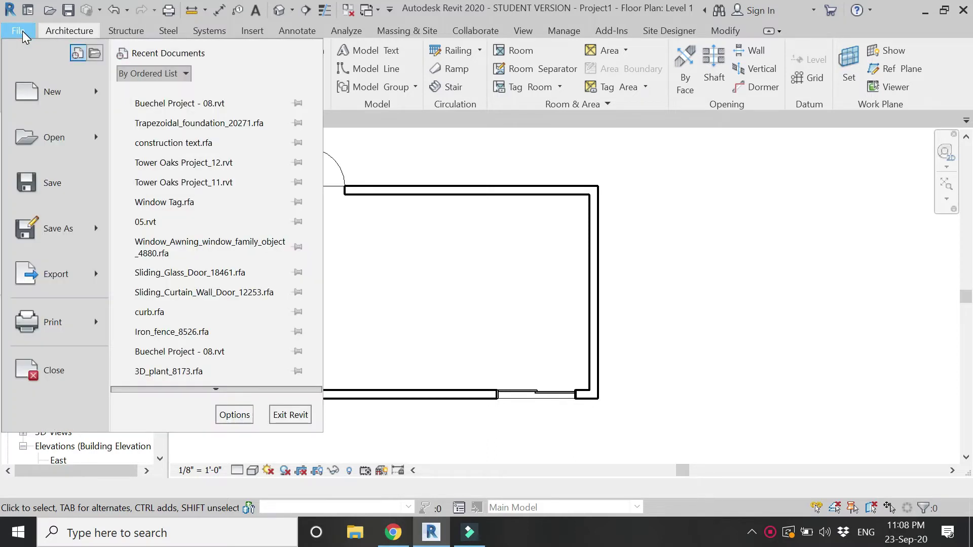
pyautogui.moveTo(57, 91)
pyautogui.click(158, 145)
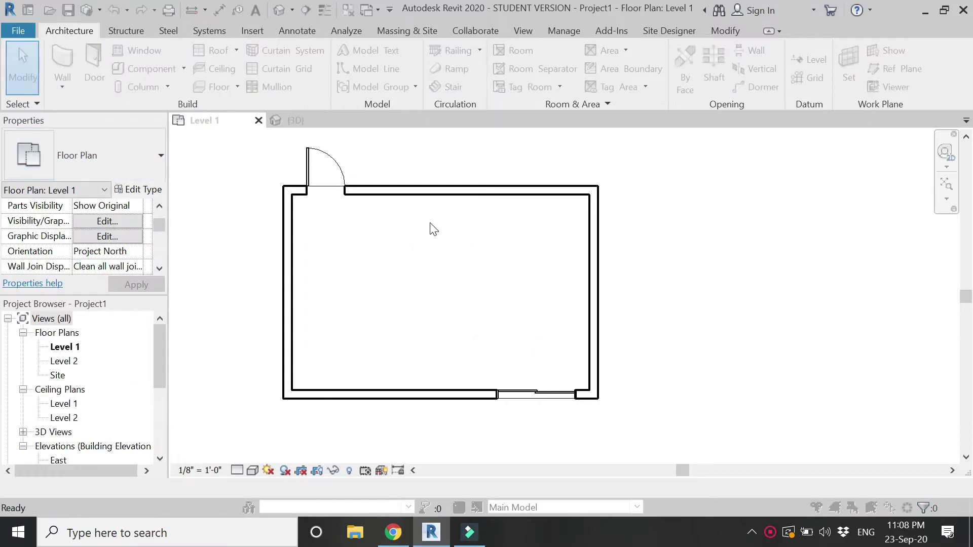
pyautogui.click(496, 269)
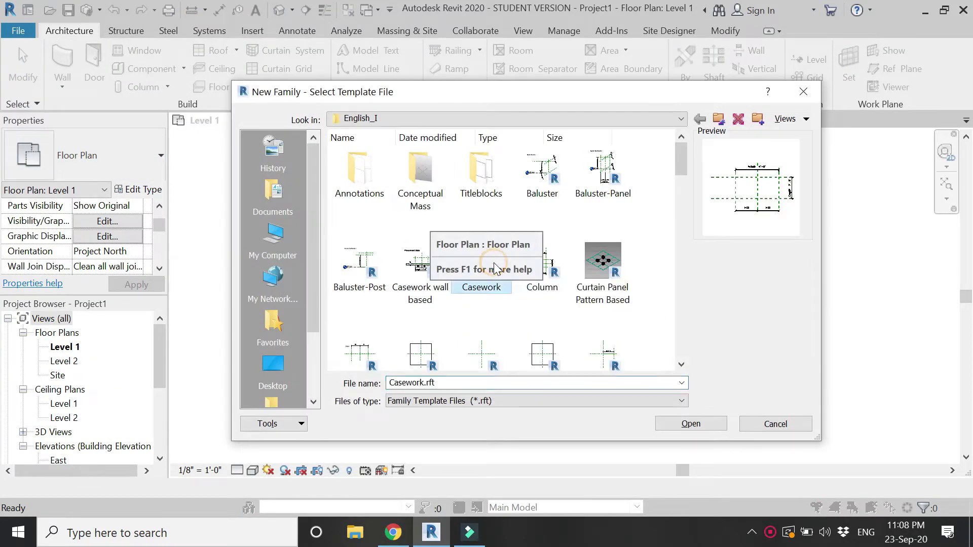
pyautogui.press('p')
pyautogui.click(354, 264)
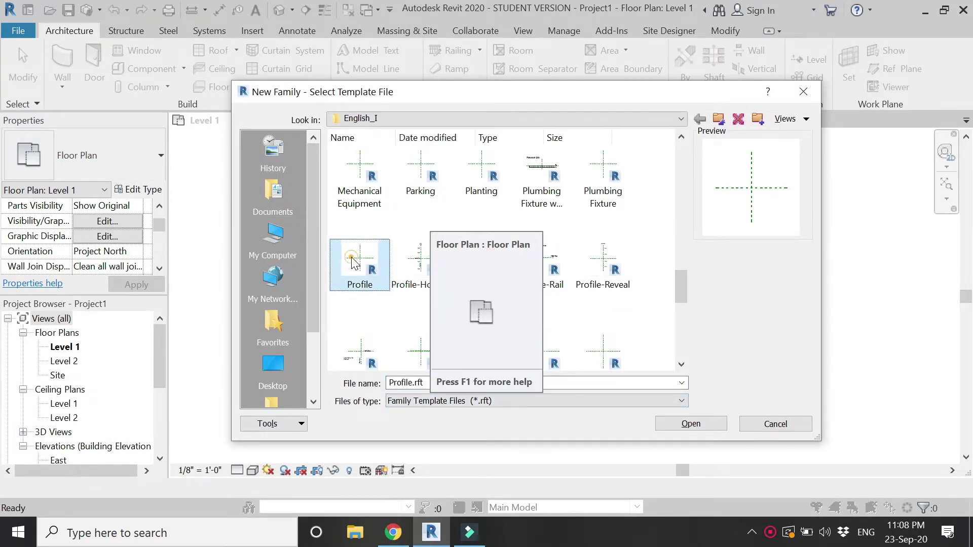
pyautogui.click(689, 423)
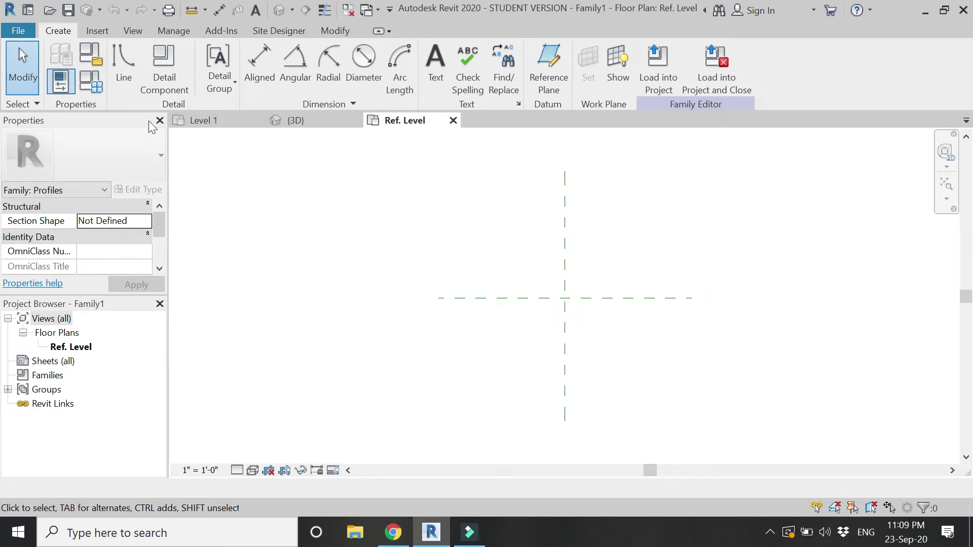
# Draw a 6" vertical profile line upward from the intersection of the two reference planes
pyautogui.click(123, 63)
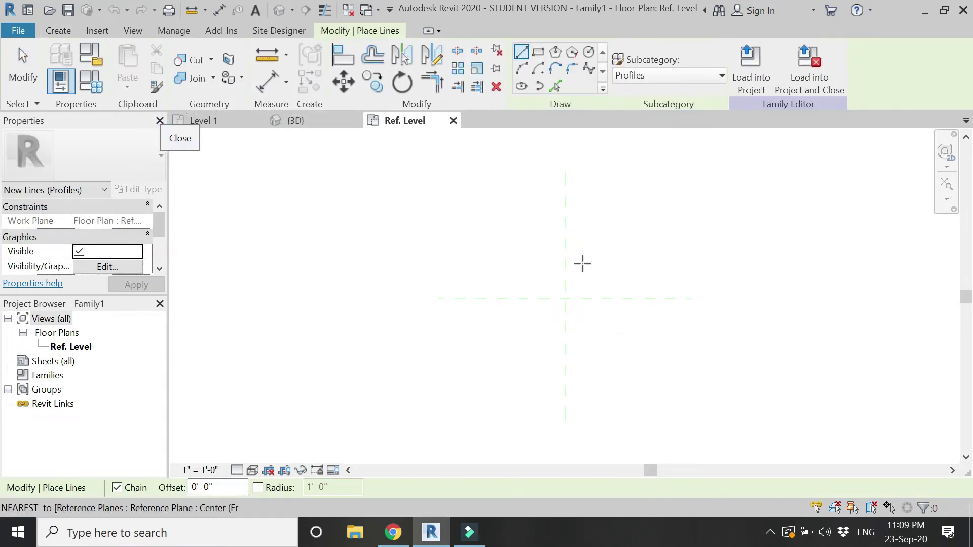
pyautogui.scroll(3, 582, 263)
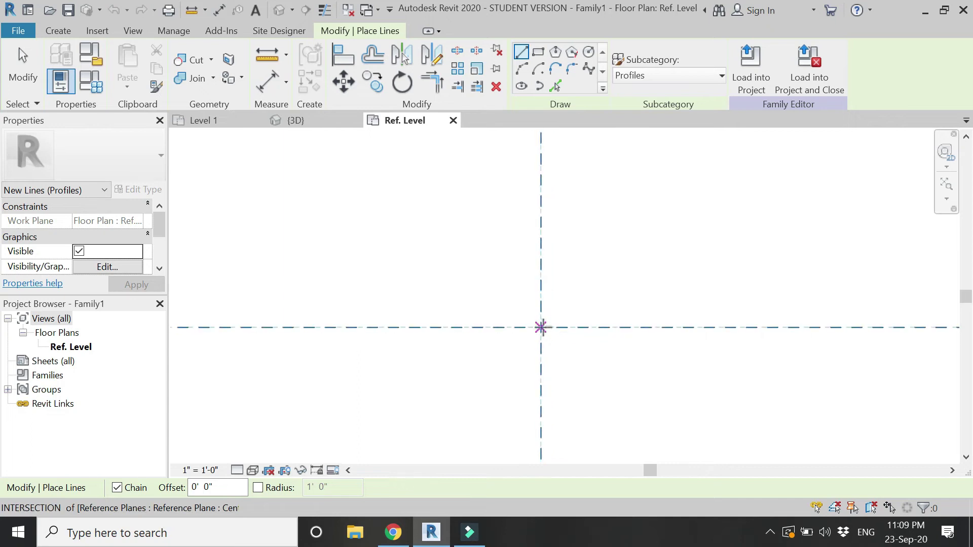
pyautogui.click(541, 327)
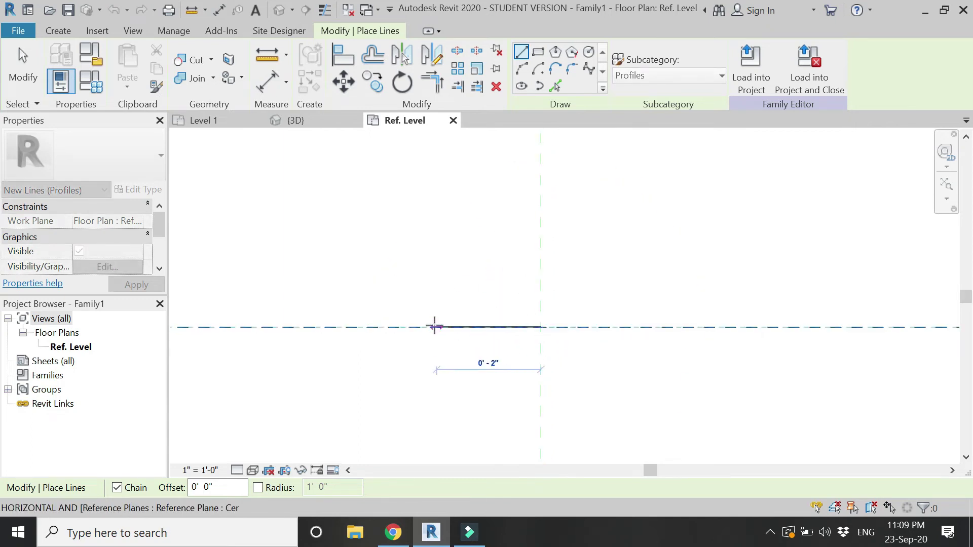
pyautogui.click(541, 327)
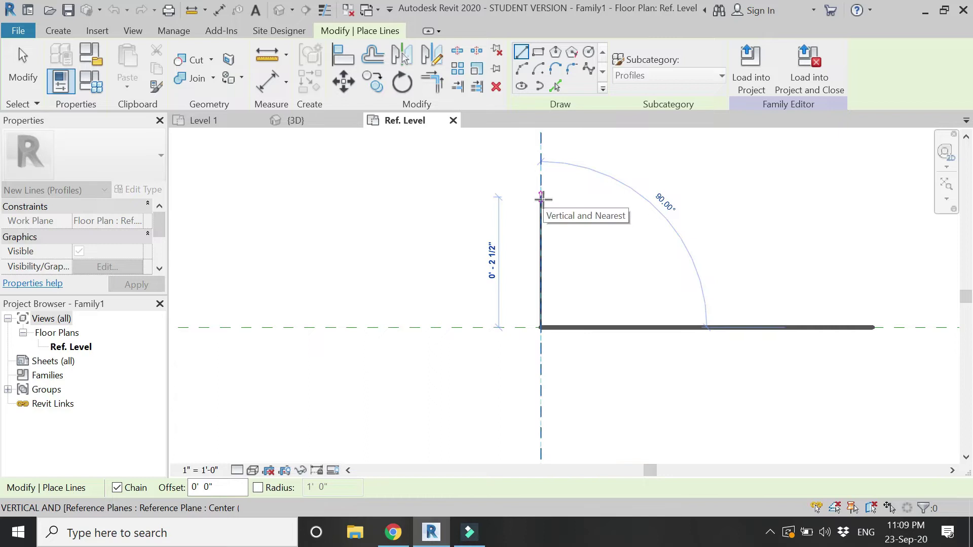
pyautogui.scroll(-2, 539, 183)
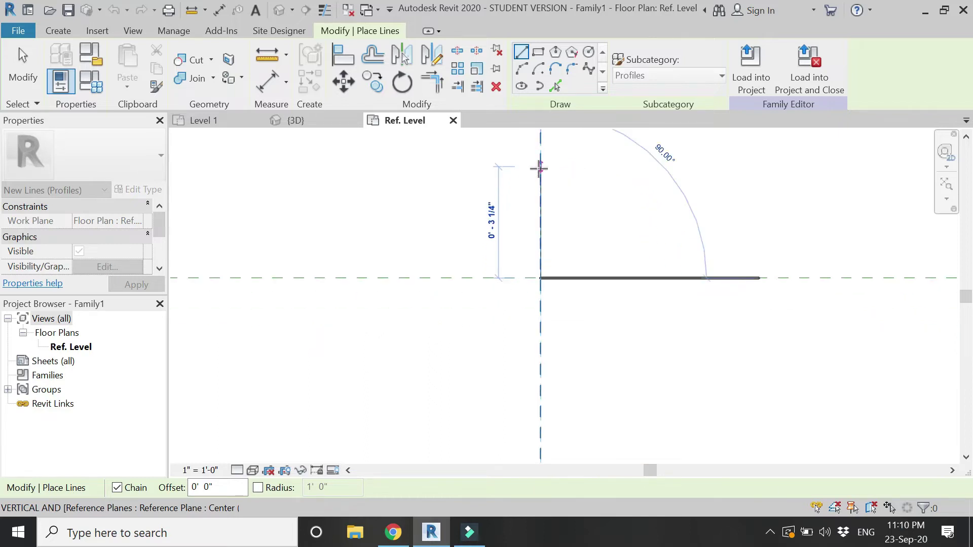
pyautogui.write('6"')
pyautogui.press('Return')
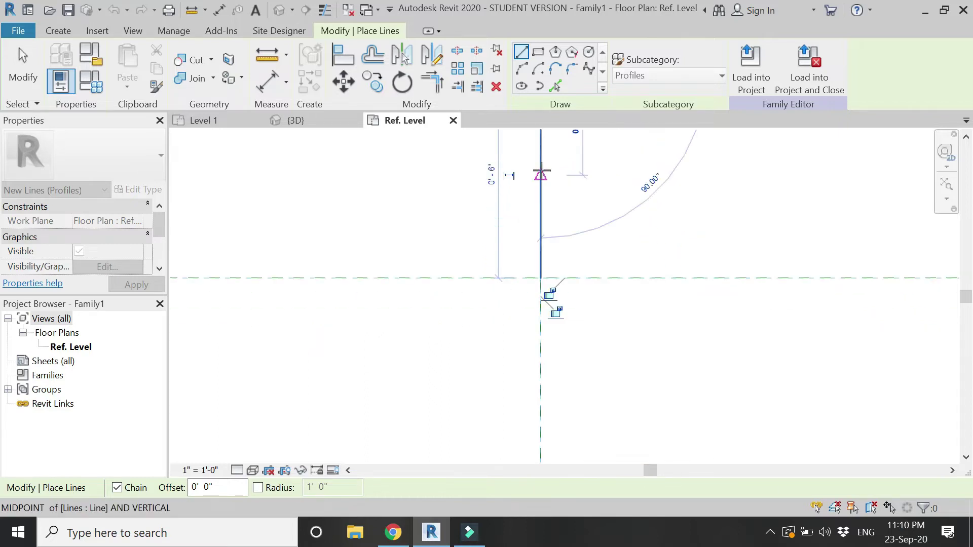
pyautogui.scroll(-3, 539, 199)
pyautogui.scroll(3, 530, 224)
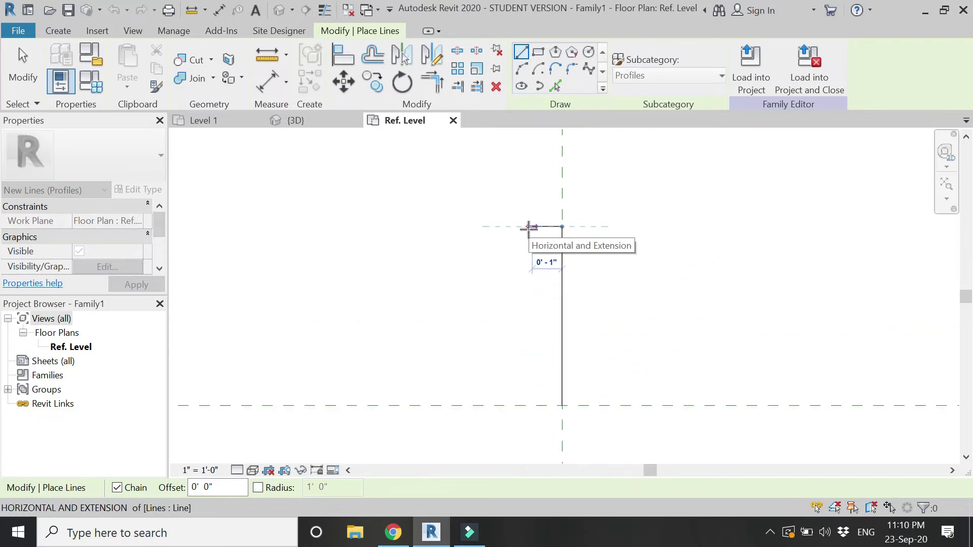
pyautogui.press('Escape')
# Draw a short base line leftward from the reference plane intersection and a vertical line up from its end, shorter than the 6" line
pyautogui.click(558, 405)
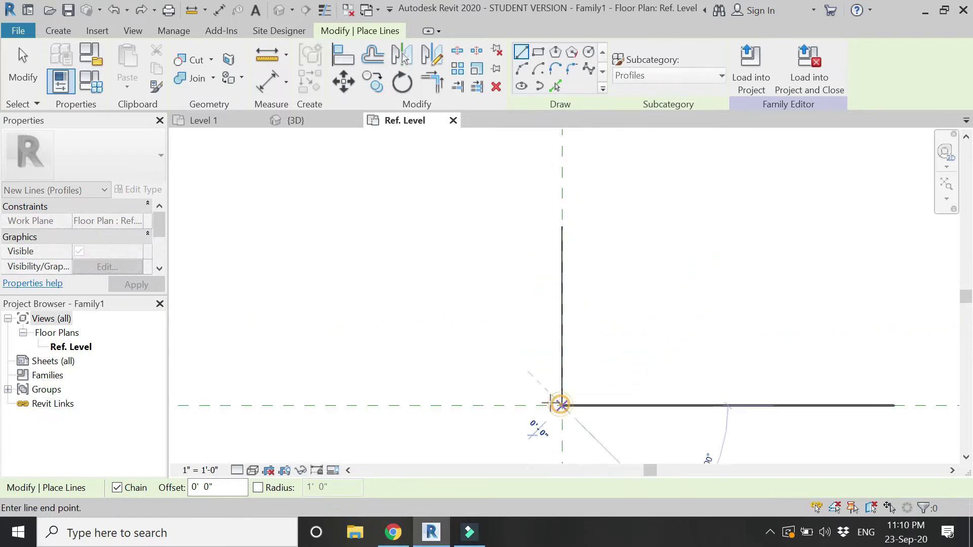
pyautogui.click(507, 405)
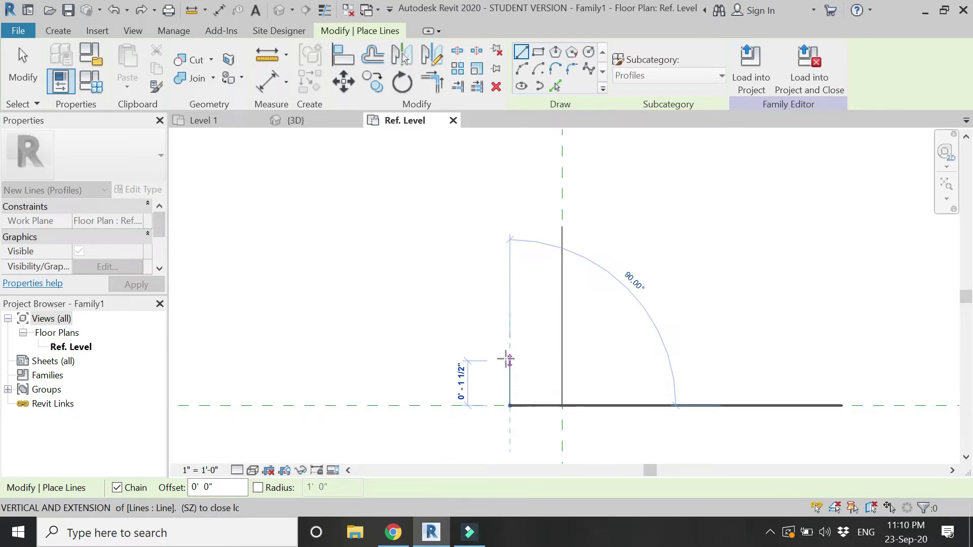
pyautogui.click(509, 301)
pyautogui.press('Escape')
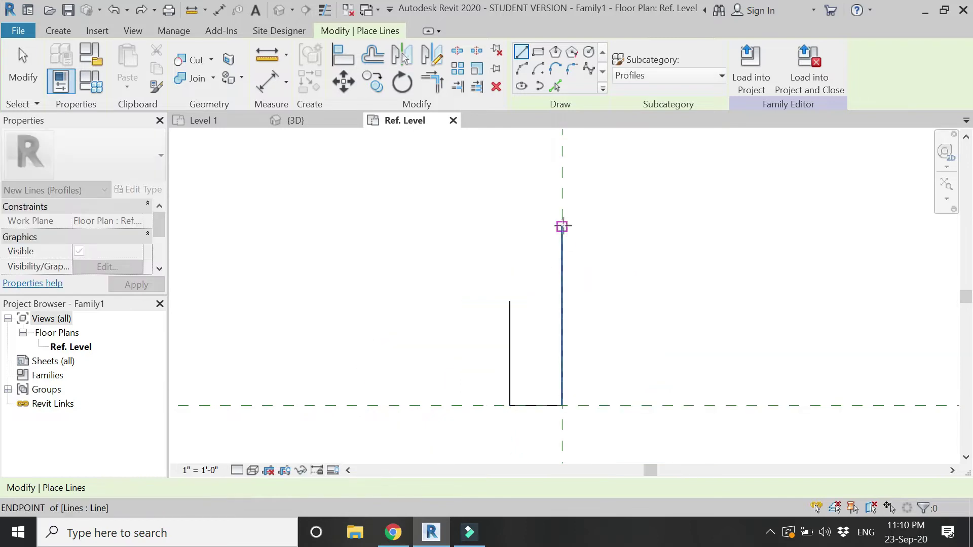
# Draw a line about 1/2" long leftward from the top of the 6" edge and a short 45° line sloping down from its end
pyautogui.click(561, 226)
pyautogui.scroll(2, 557, 226)
pyautogui.click(537, 227)
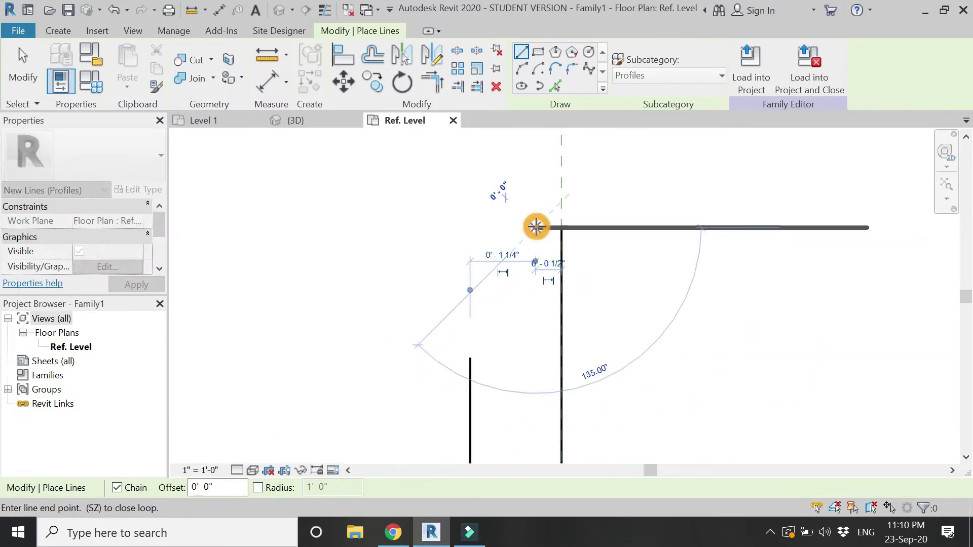
pyautogui.click(517, 245)
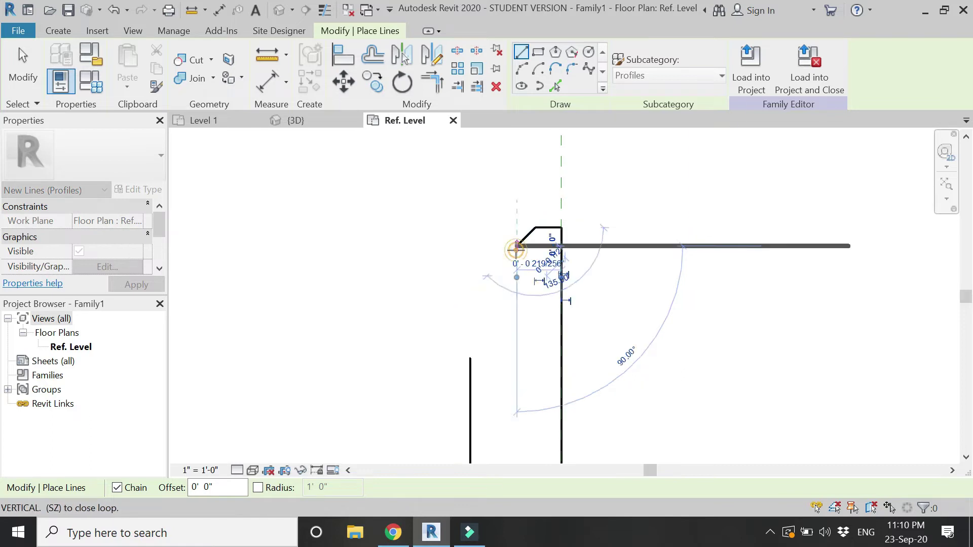
pyautogui.press('Escape')
# Draw a short horizontal line inward from the top of the shorter vertical line and an outward-bulging arc rising from its end
pyautogui.click(484, 358)
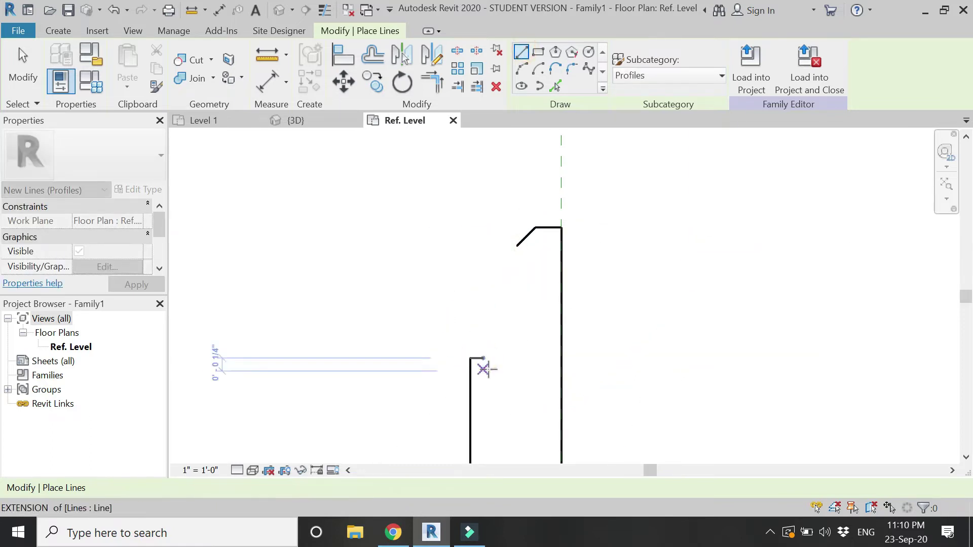
pyautogui.click(521, 67)
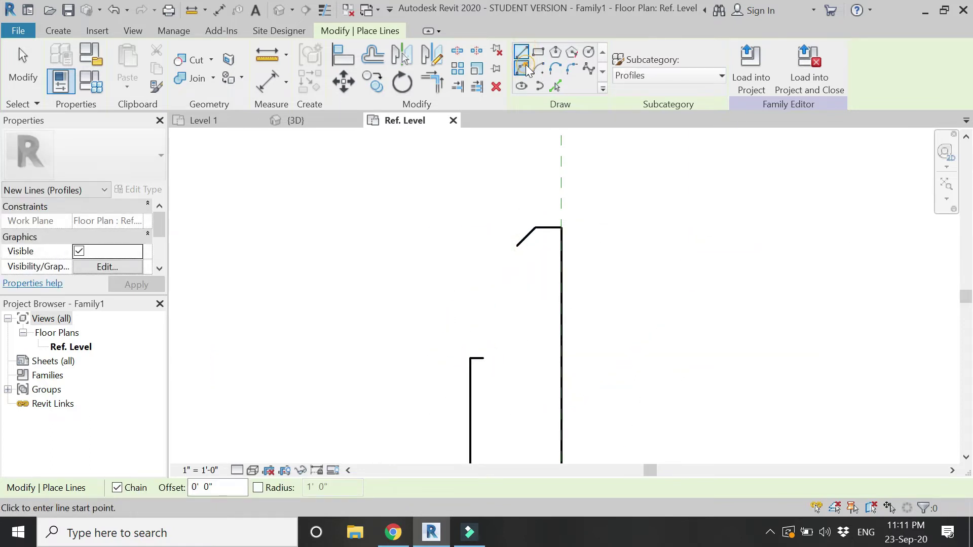
pyautogui.click(484, 358)
pyautogui.click(509, 300)
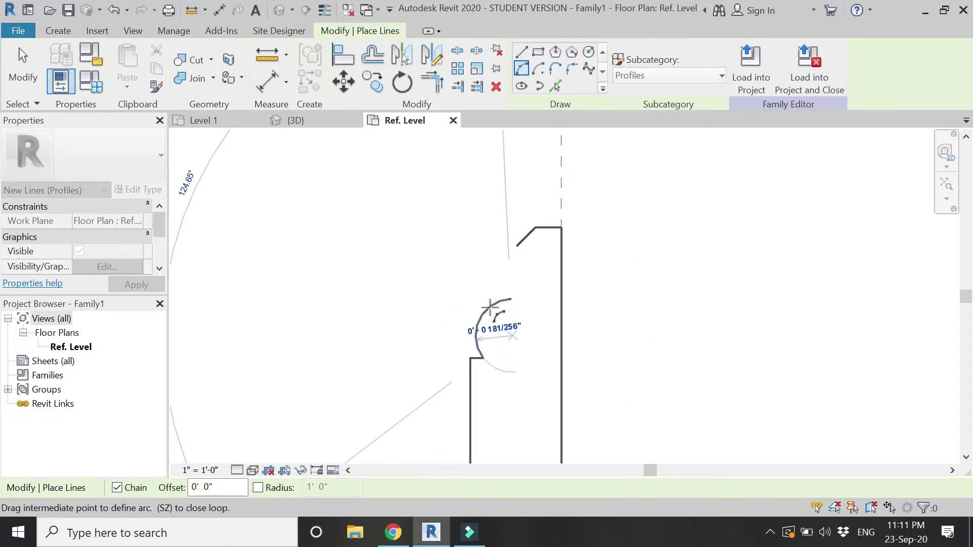
pyautogui.click(491, 320)
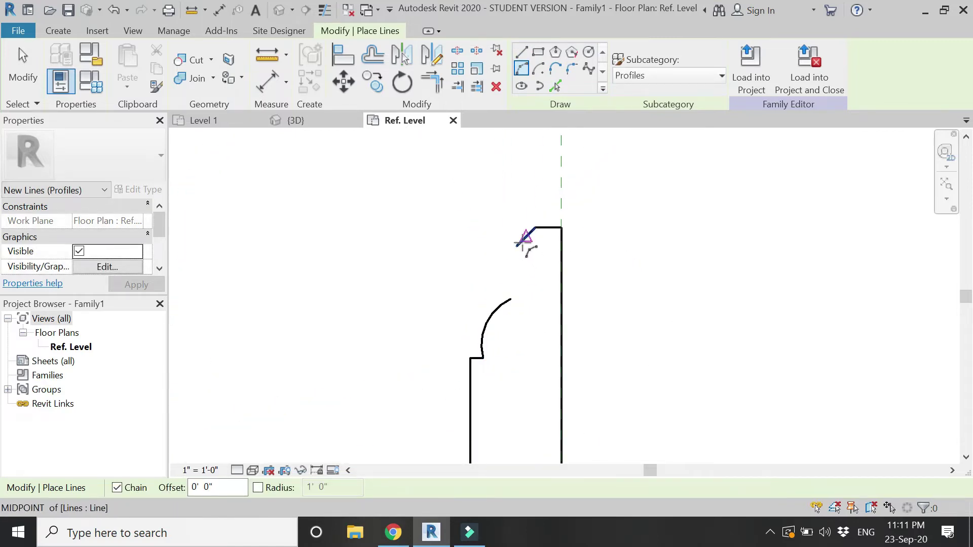
# Draw a three-point arc from the lower end of the sloped line, curving in toward the 6" edge
pyautogui.click(516, 245)
pyautogui.click(535, 294)
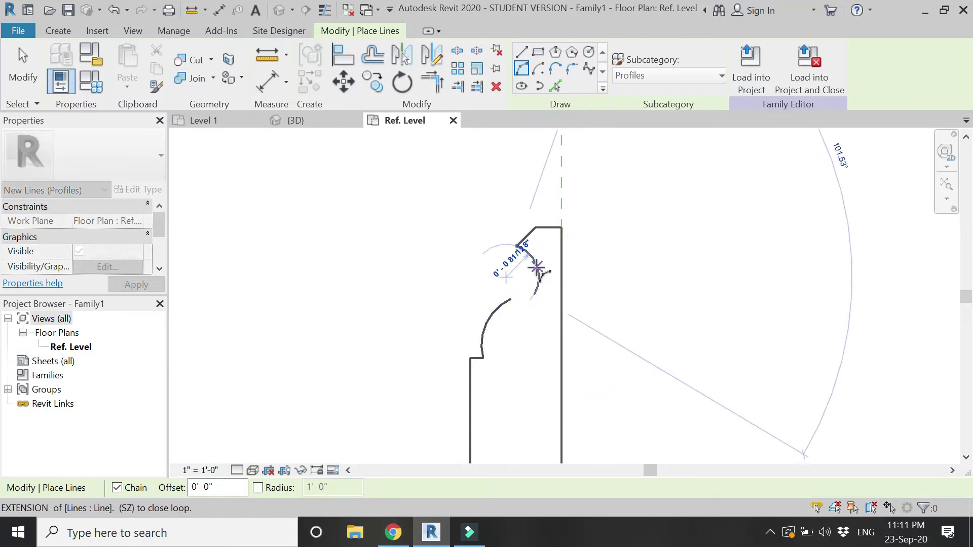
pyautogui.click(537, 276)
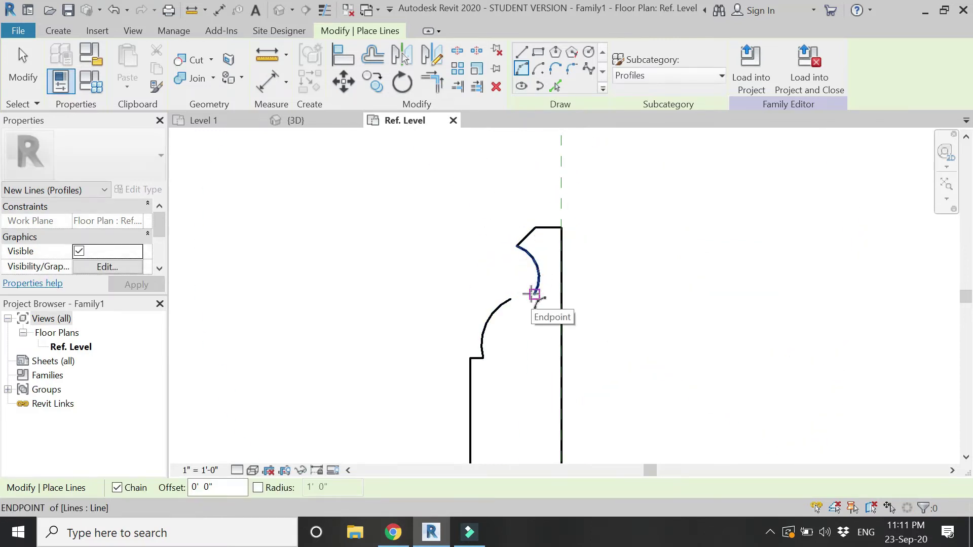
pyautogui.press('Escape')
pyautogui.press('Escape')
# Move the lower arc and its short horizontal line straight down by about 0.85"
pyautogui.scroll(2, 512, 324)
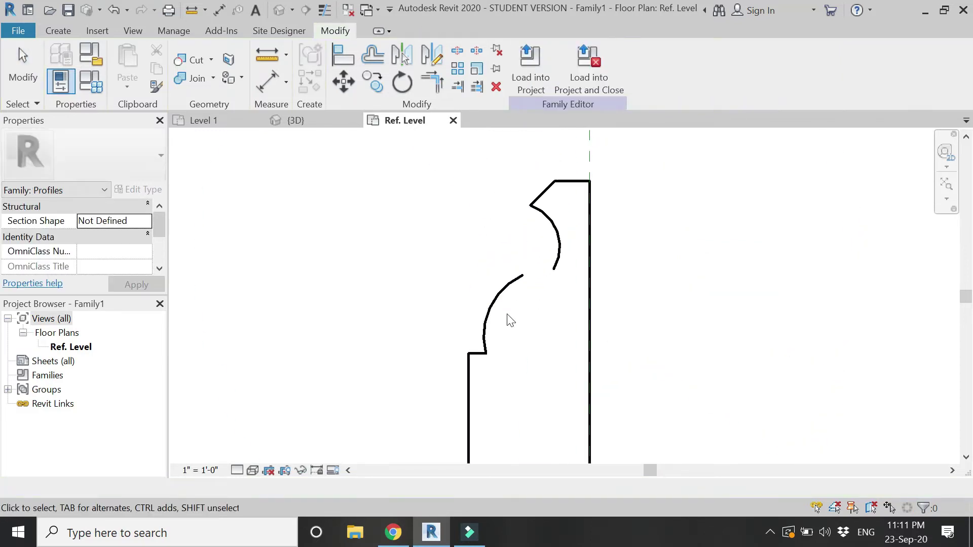
pyautogui.click(484, 354)
pyautogui.scroll(2, 484, 365)
pyautogui.scroll(-2, 502, 264)
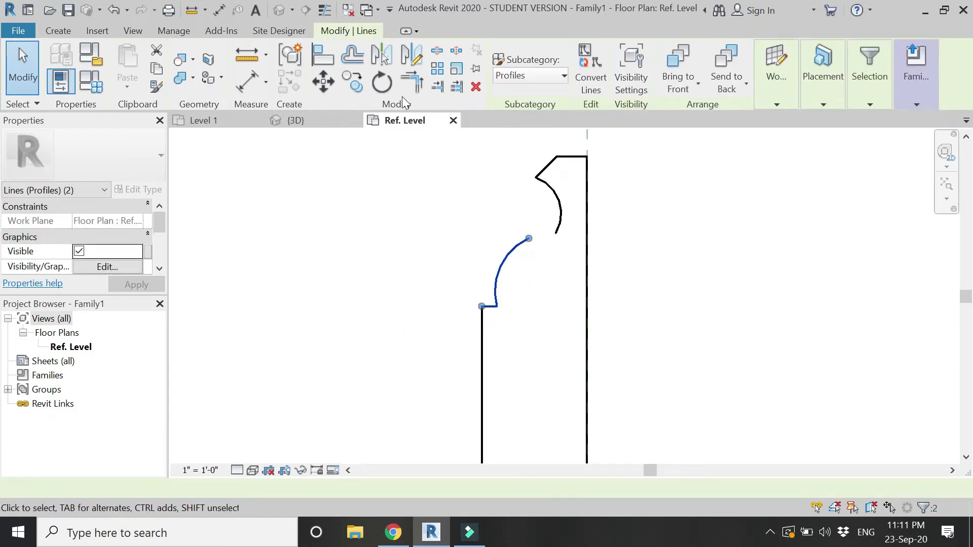
pyautogui.click(323, 81)
pyautogui.click(481, 306)
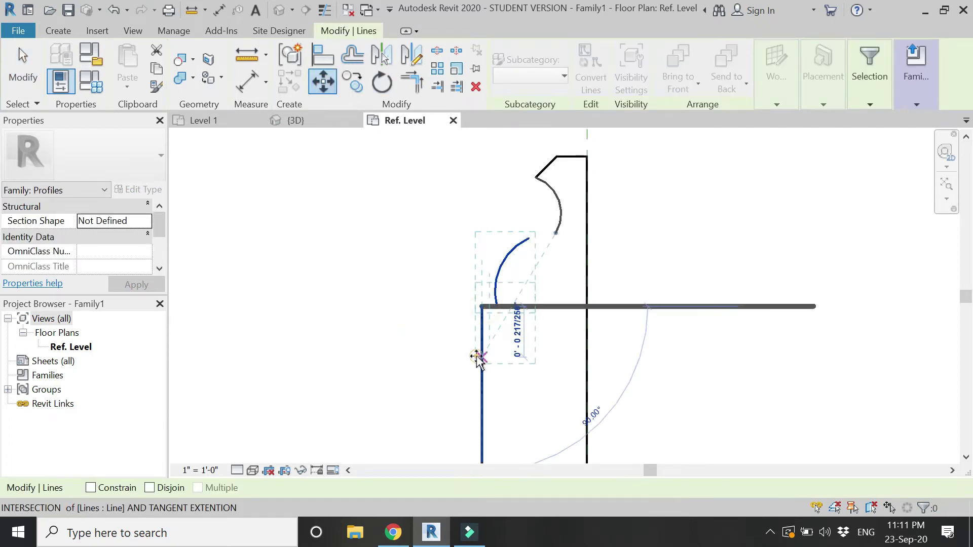
pyautogui.click(538, 363)
pyautogui.press('Escape')
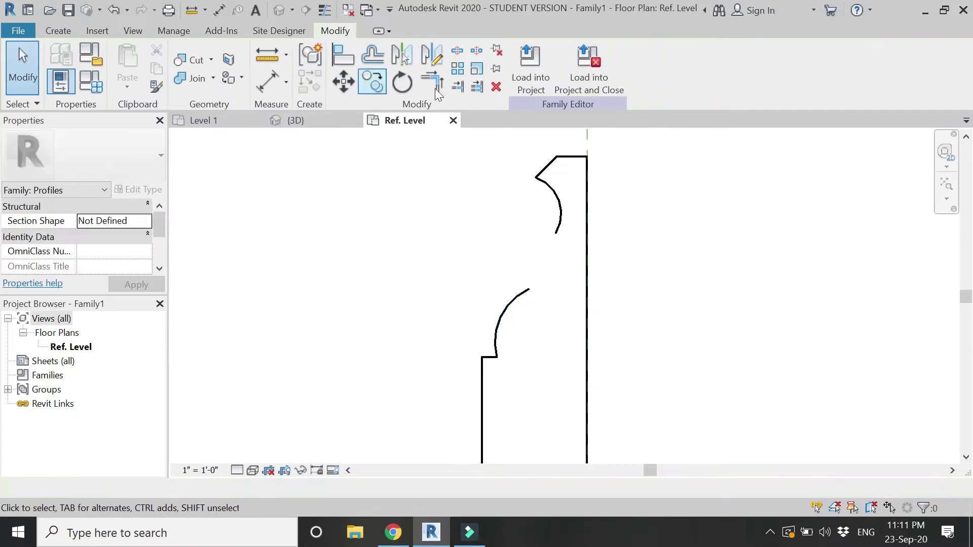
pyautogui.click(57, 30)
pyautogui.click(123, 68)
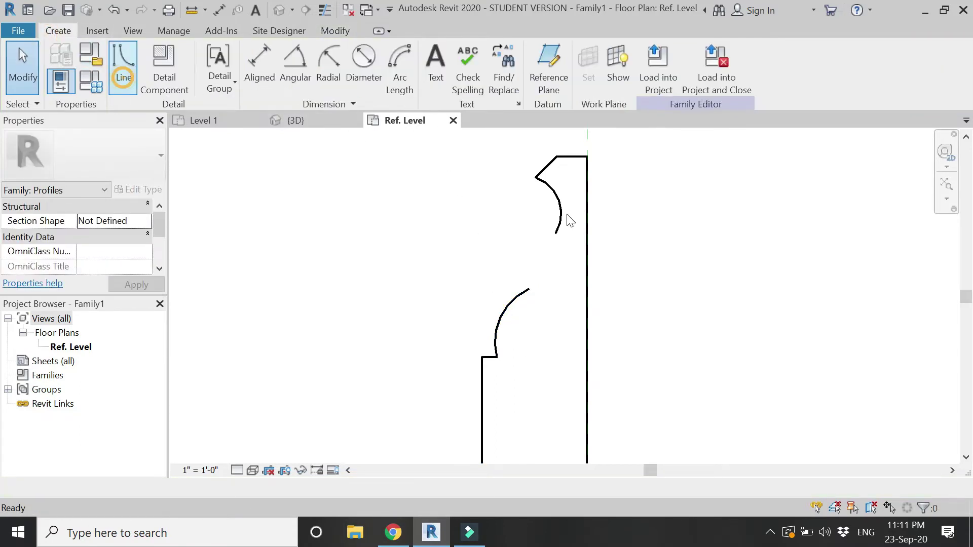
pyautogui.click(556, 233)
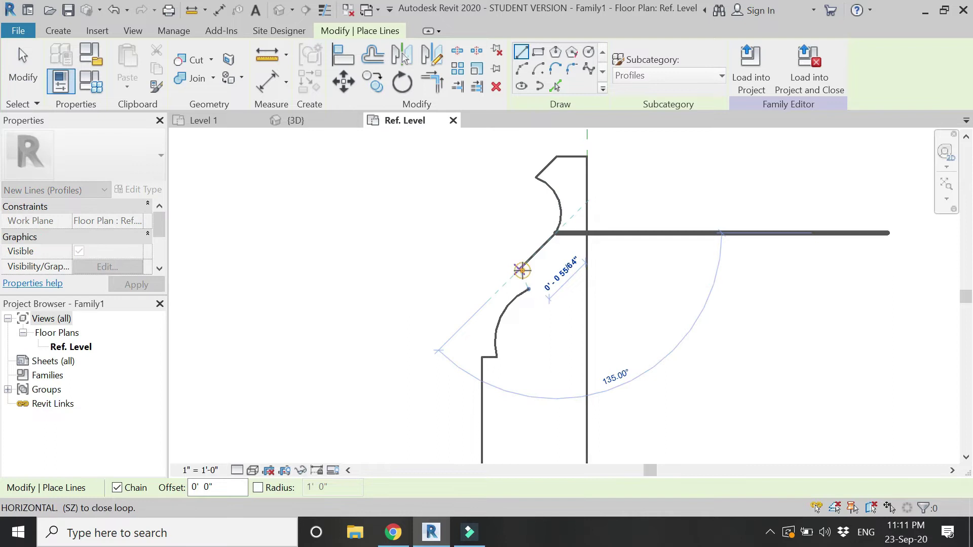
pyautogui.press('Escape')
pyautogui.press('Escape')
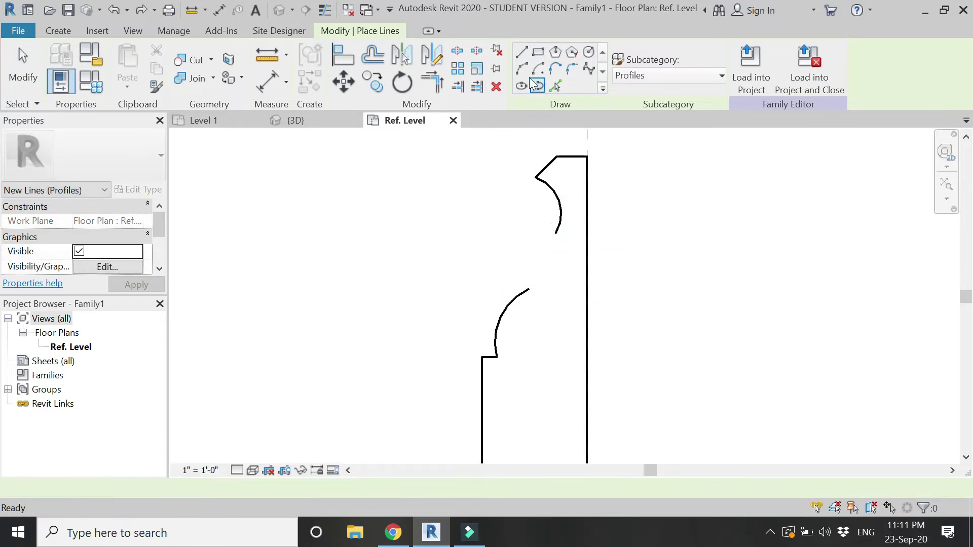
# Draw an arc from the lower end of the upper arc, continuing its curve down toward the lower arc
pyautogui.click(520, 69)
pyautogui.click(556, 233)
pyautogui.click(529, 289)
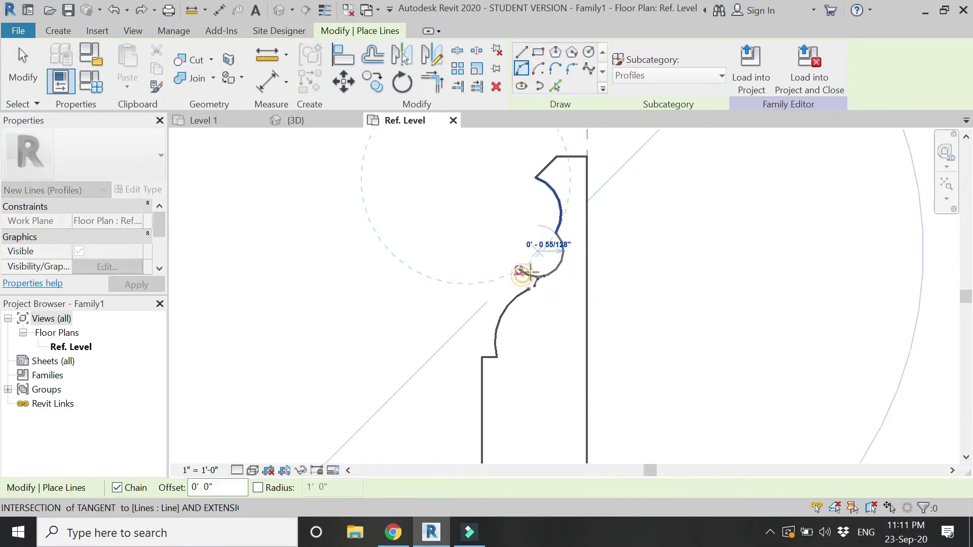
pyautogui.click(520, 270)
pyautogui.press('Escape')
pyautogui.press('Escape')
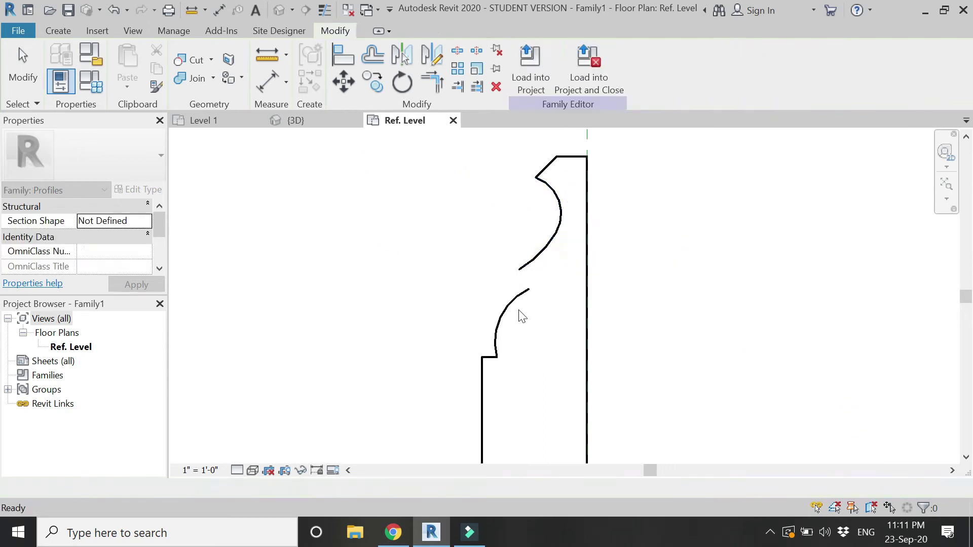
# Move the lower arc and its short horizontal line up, placing the arc's upper end on the upper curve
pyautogui.click(513, 305)
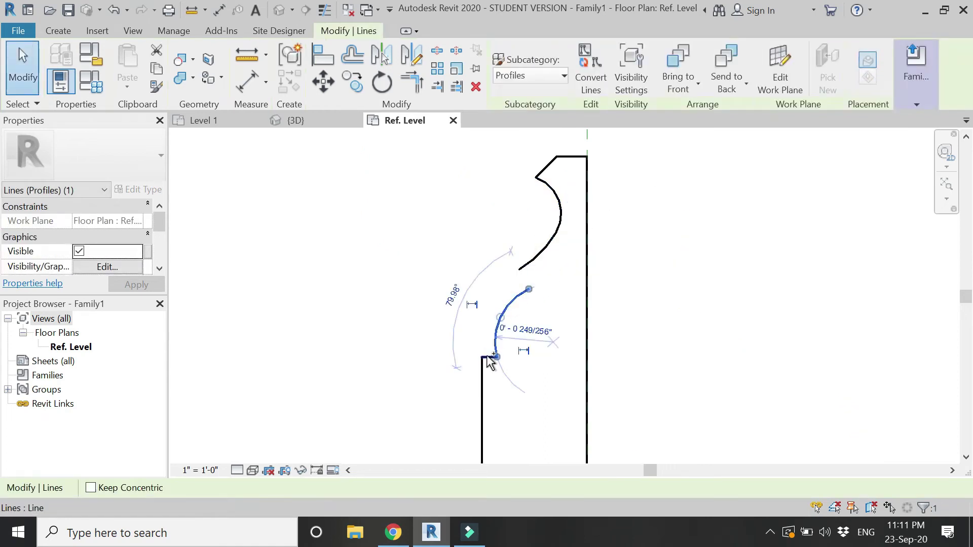
pyautogui.keyDown('ctrl'); pyautogui.click(488, 358); pyautogui.keyUp('ctrl')
pyautogui.click(322, 81)
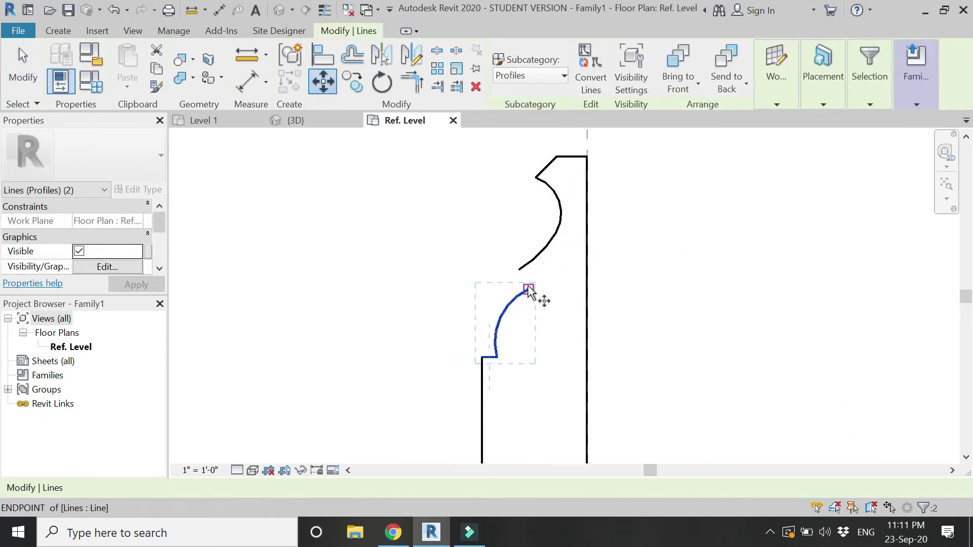
pyautogui.click(528, 290)
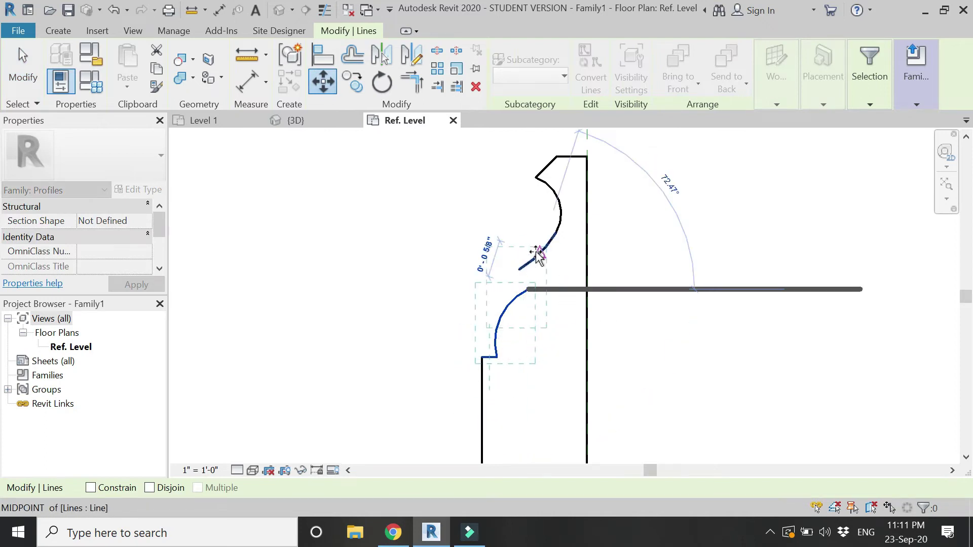
pyautogui.scroll(3, 536, 254)
pyautogui.click(589, 297)
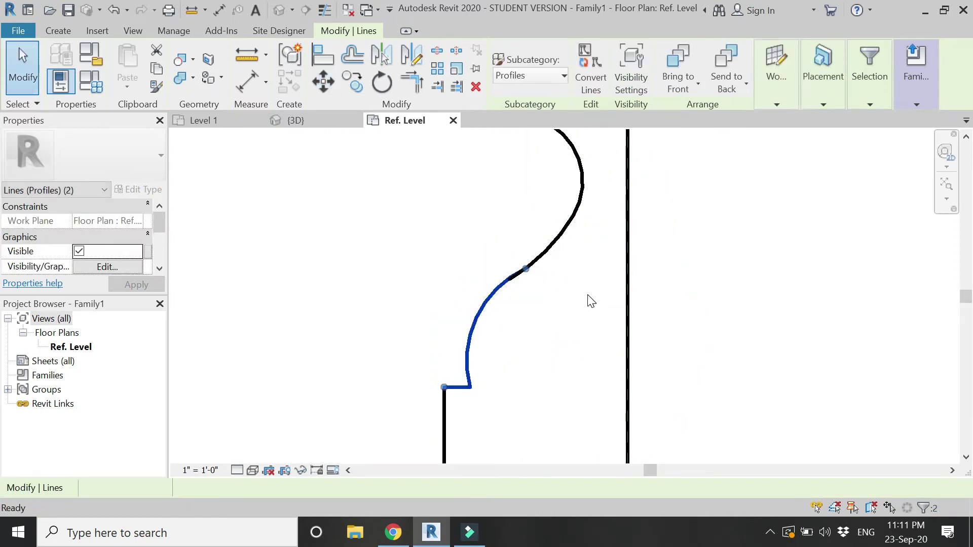
# Trim the two overlapping arcs so they meet at a single point
pyautogui.press('Escape')
pyautogui.press('t')
pyautogui.press('r')
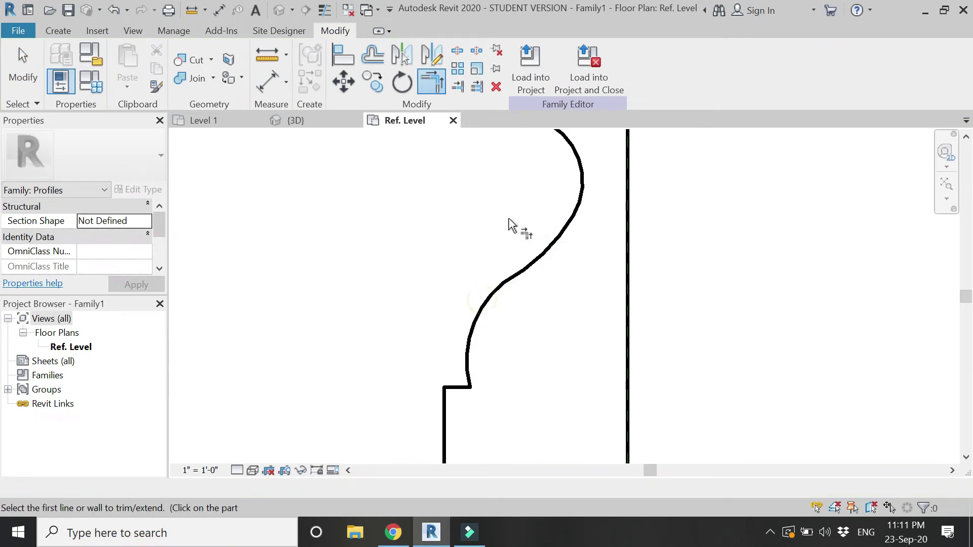
pyautogui.press('Escape')
# Move the molded front edge of the profile, excluding the top and base lines, 1/4" horizontally toward the 6" edge
pyautogui.scroll(-4, 507, 226)
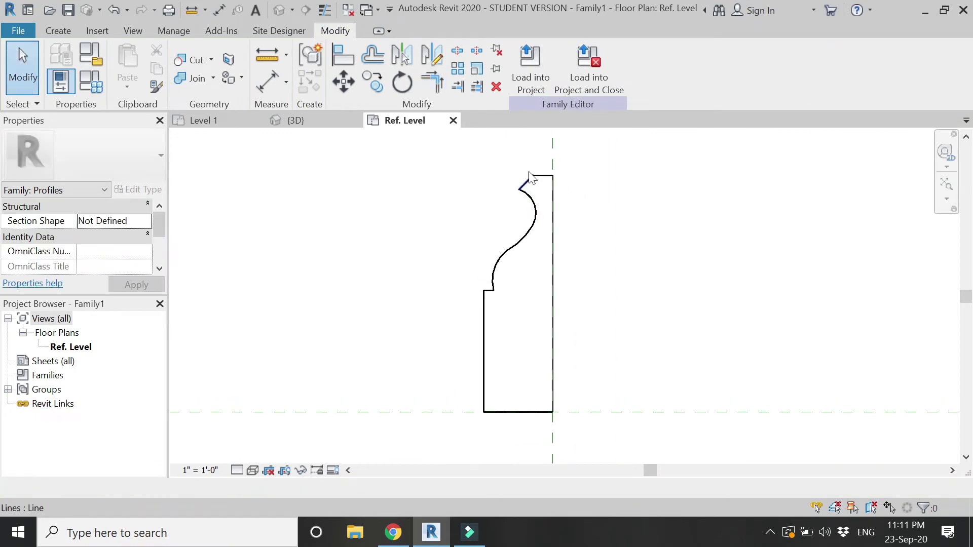
pyautogui.moveTo(538, 149); pyautogui.dragTo(443, 319)
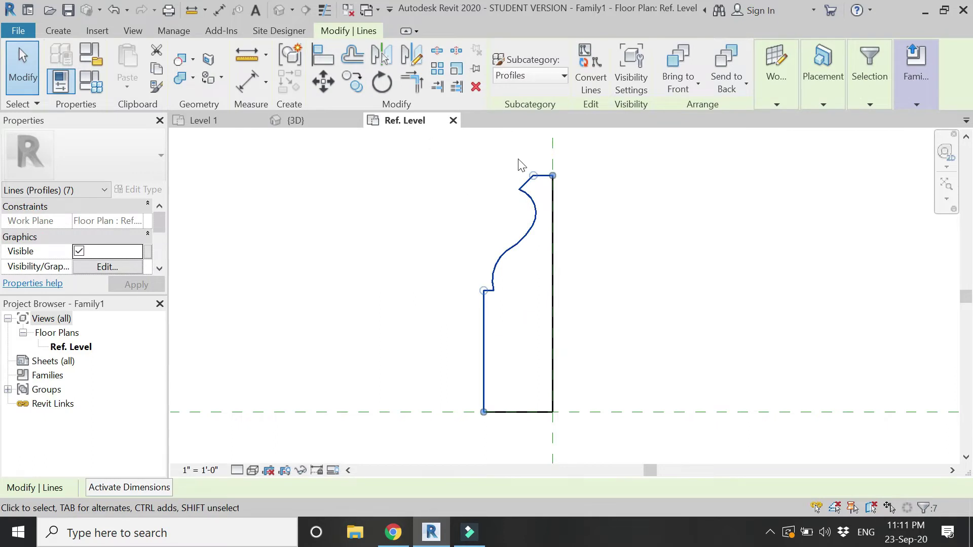
pyautogui.scroll(4, 529, 172)
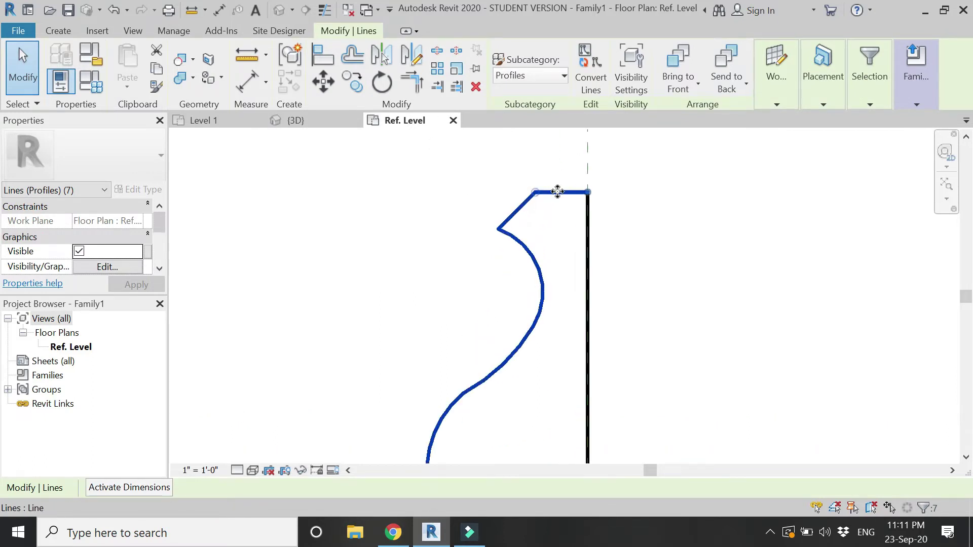
pyautogui.keyDown('shift'); pyautogui.click(561, 195); pyautogui.keyUp('shift')
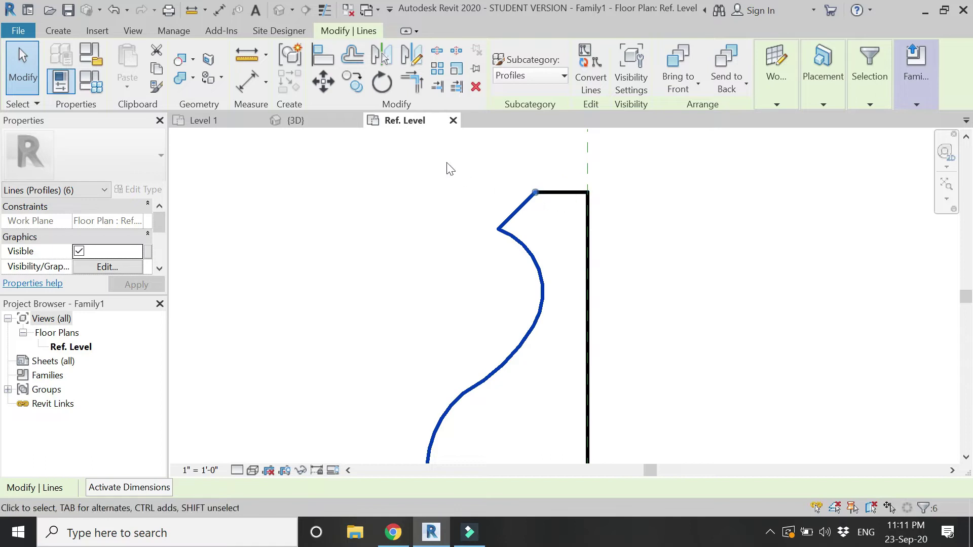
pyautogui.click(328, 84)
pyautogui.click(535, 192)
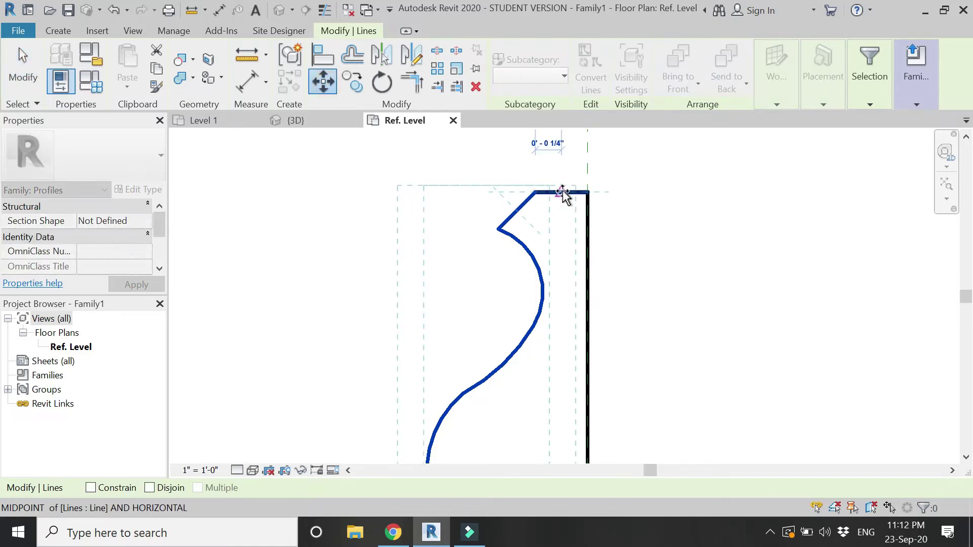
pyautogui.click(562, 191)
# Load the skirting profile family into the project and close the family
pyautogui.scroll(-4, 495, 167)
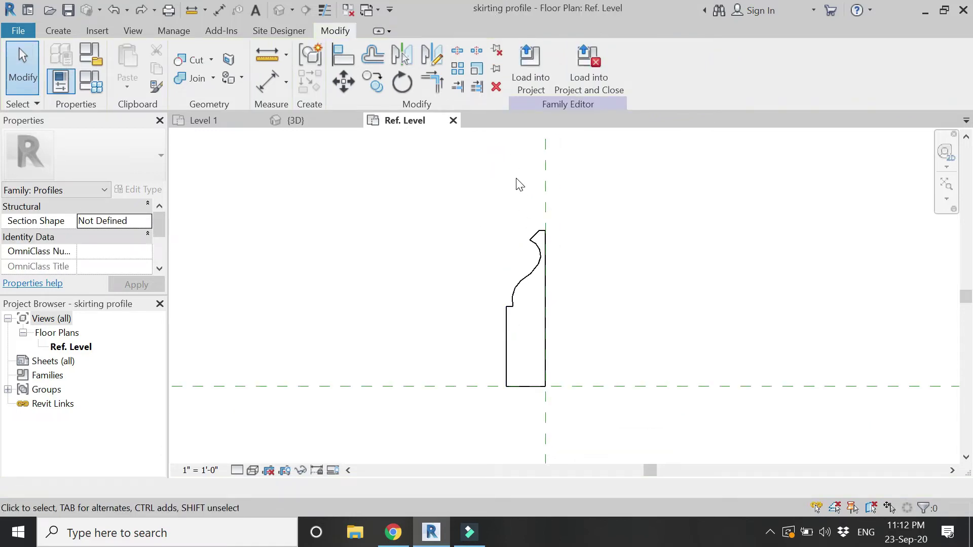
pyautogui.click(588, 71)
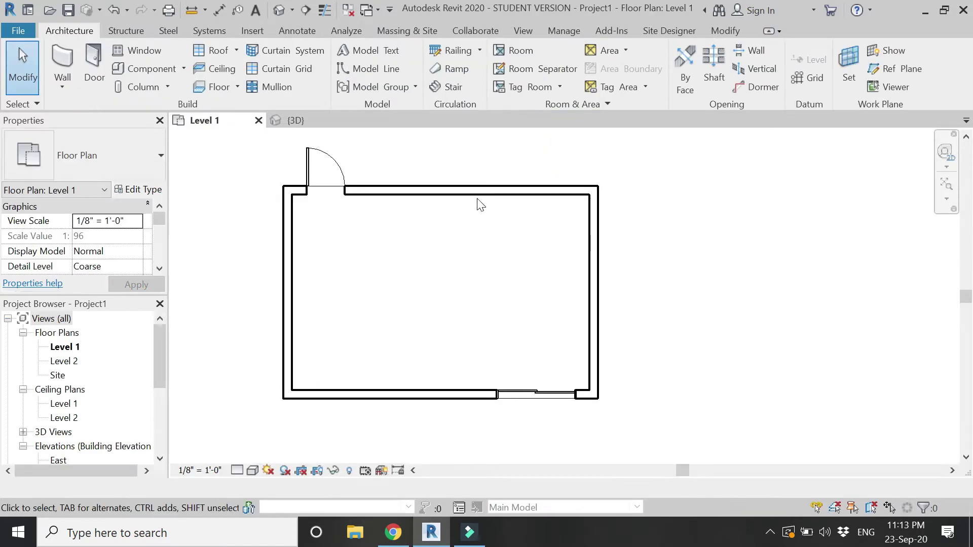
# Check the Wall: Sweep option in the floor plan, inspect the room in 3D and return to the Level 1 plan
pyautogui.click(65, 87)
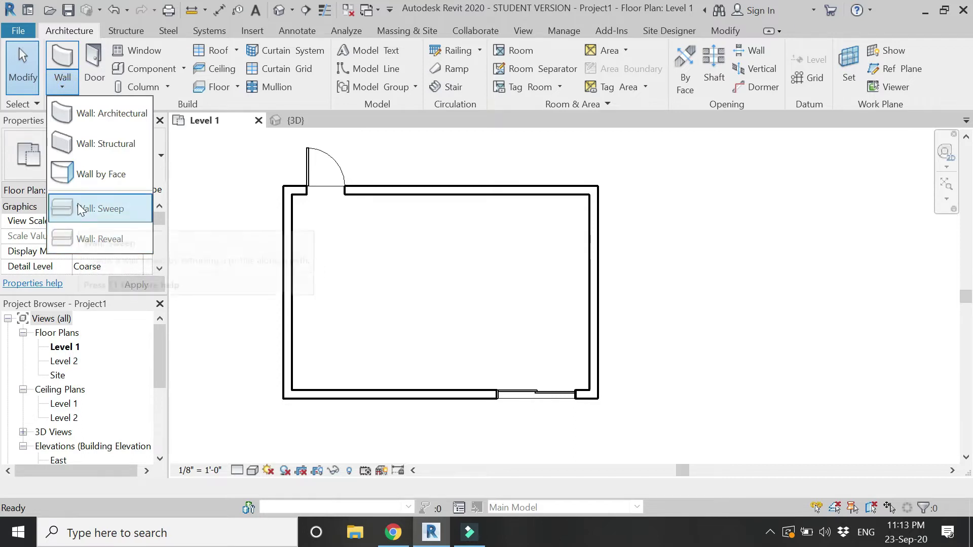
pyautogui.click(217, 277)
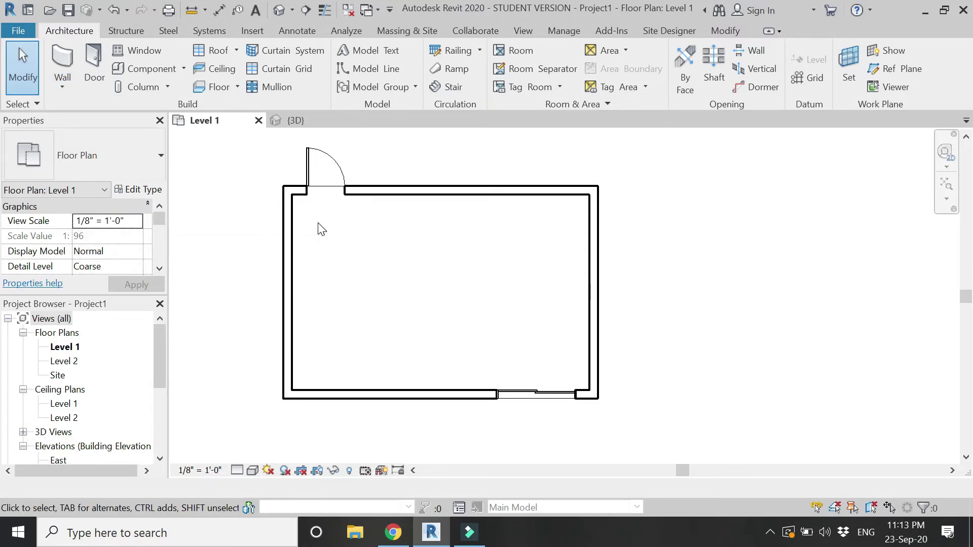
pyautogui.click(295, 121)
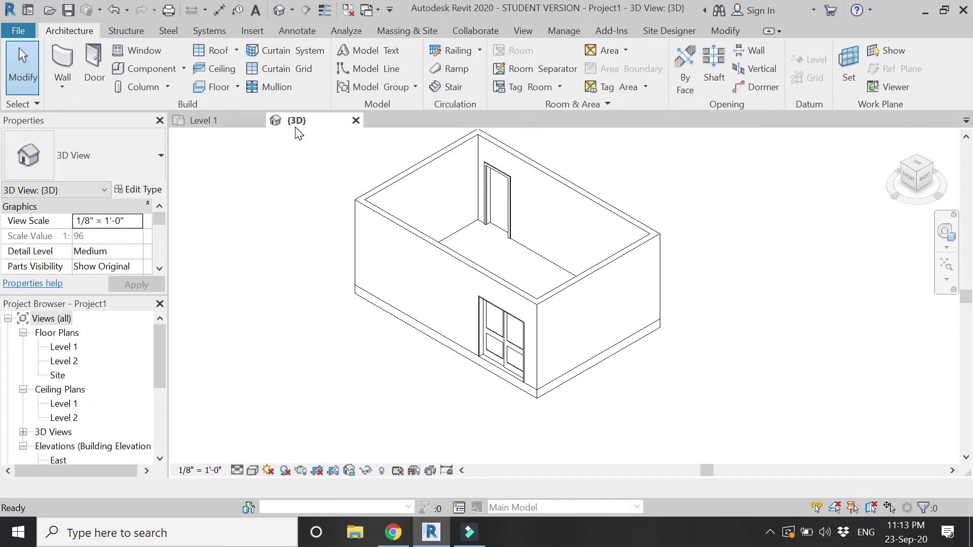
pyautogui.click(203, 121)
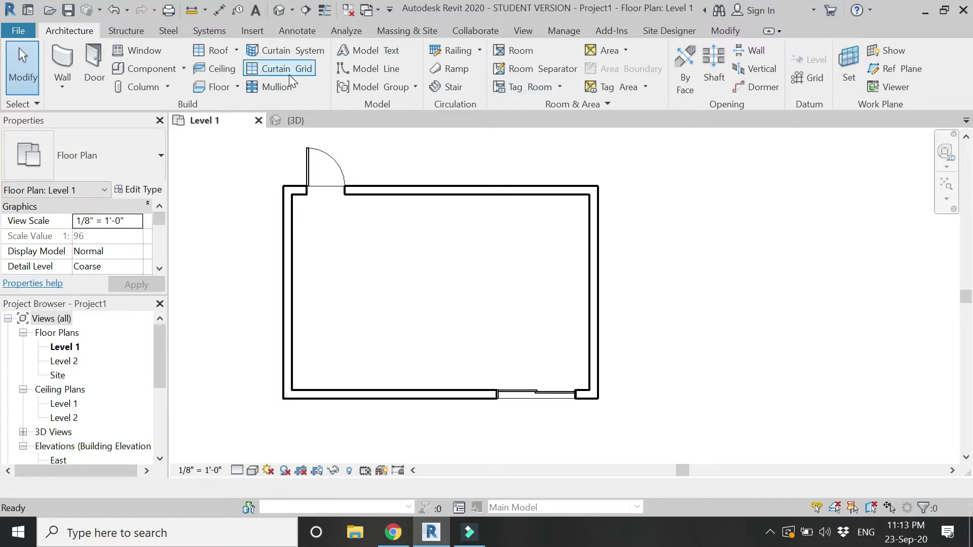
# Place four Interior Elevation markers in the Level 1 plan, one inside the room facing each wall
pyautogui.click(527, 30)
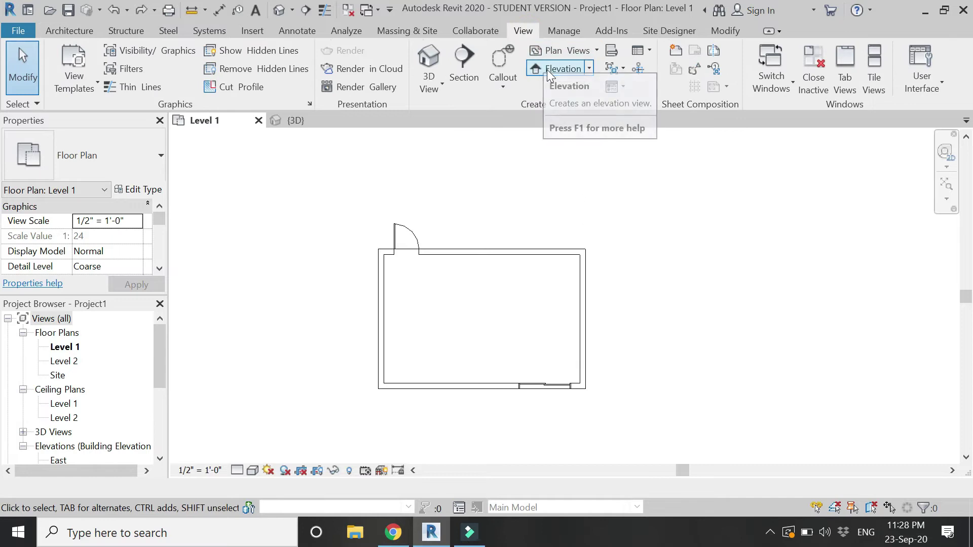
pyautogui.click(547, 71)
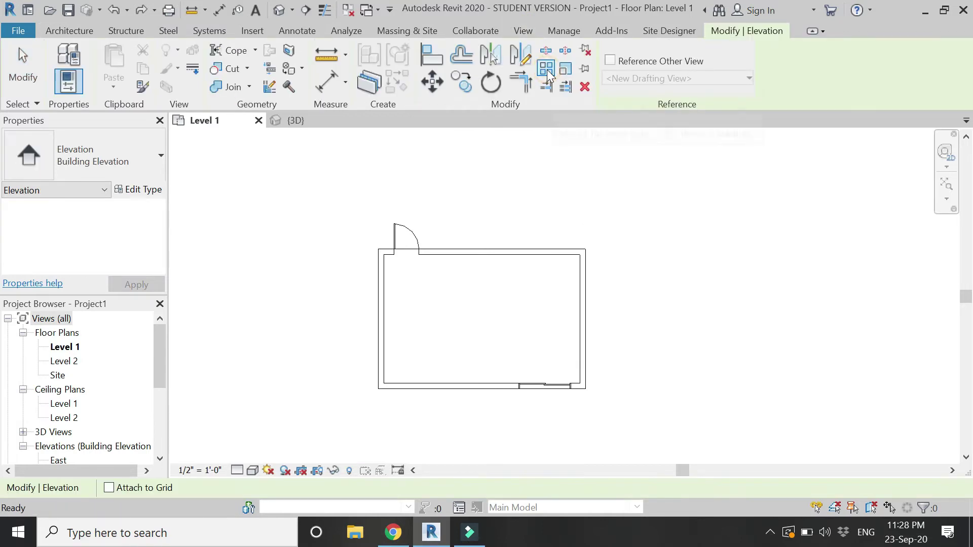
pyautogui.click(101, 157)
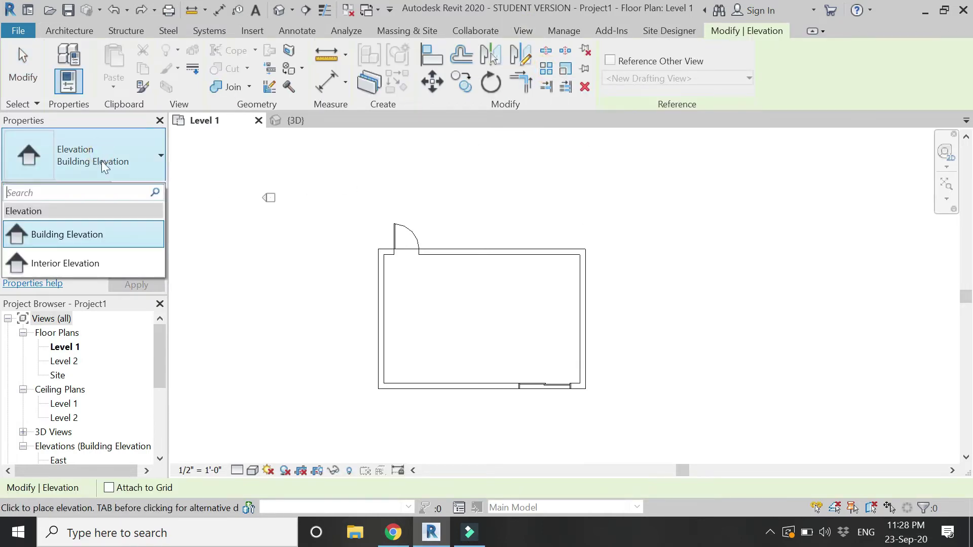
pyautogui.click(89, 265)
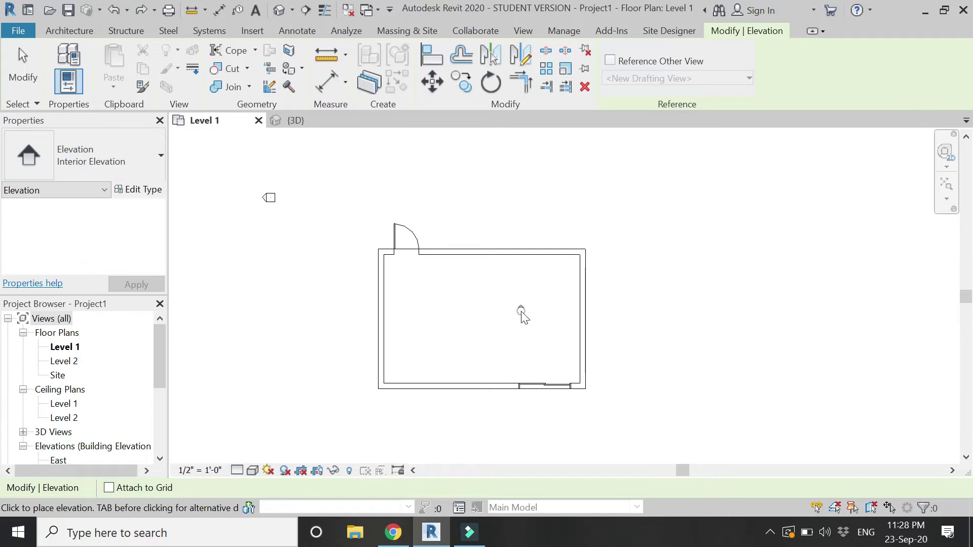
pyautogui.scroll(1, 507, 304)
pyautogui.click(474, 261)
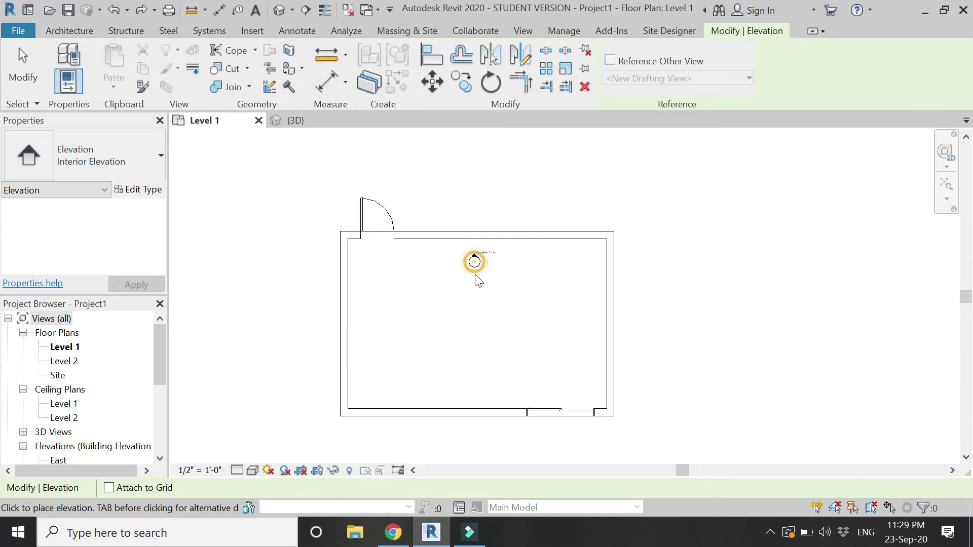
pyautogui.click(475, 394)
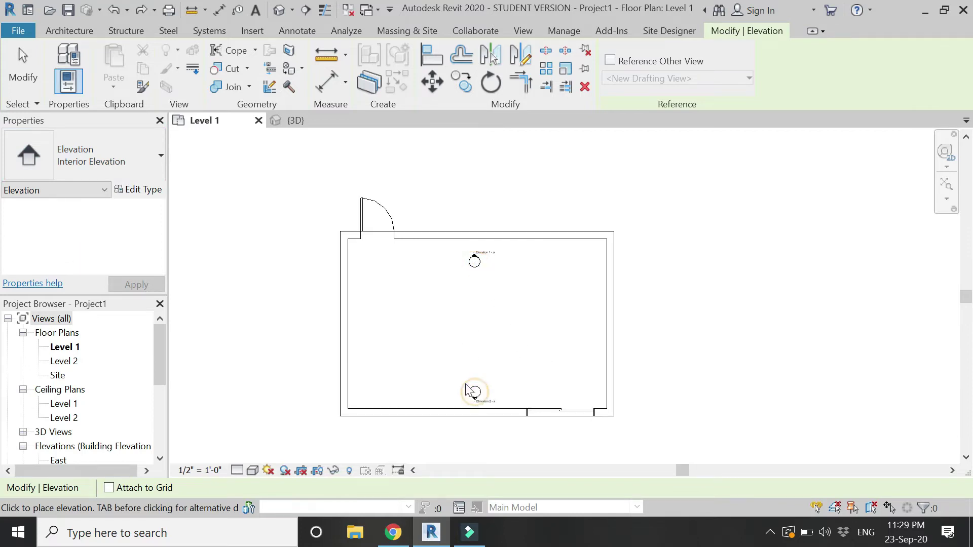
pyautogui.click(369, 318)
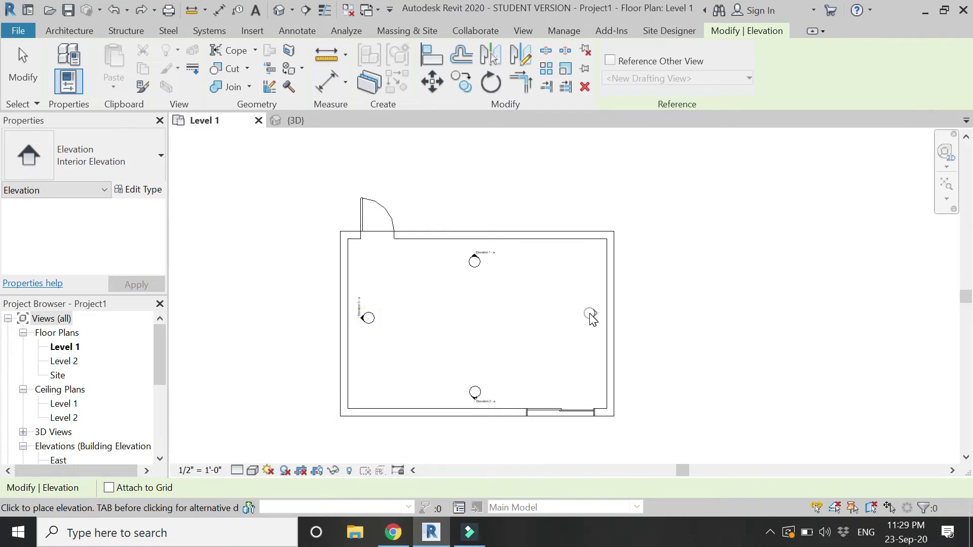
pyautogui.click(592, 319)
pyautogui.press('Escape')
pyautogui.press('Escape')
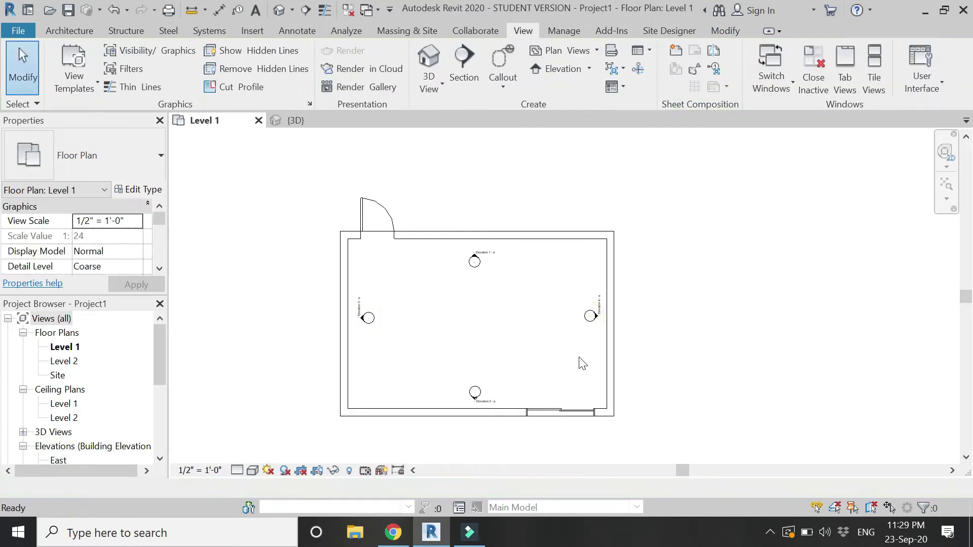
# Expand the interior elevation views in the project browser and check the Elevation 3 - a marker in the plan
pyautogui.scroll(-3, 64, 398)
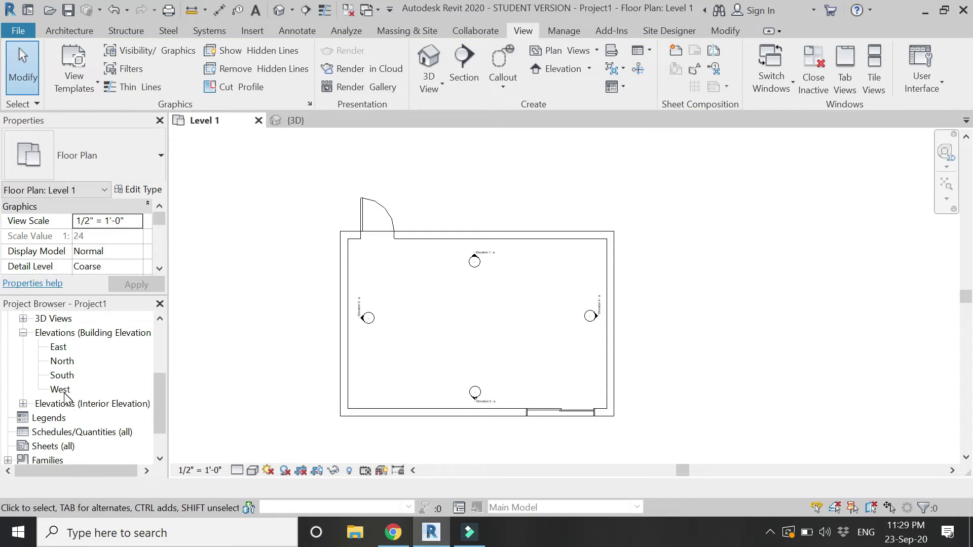
pyautogui.scroll(-1, 47, 425)
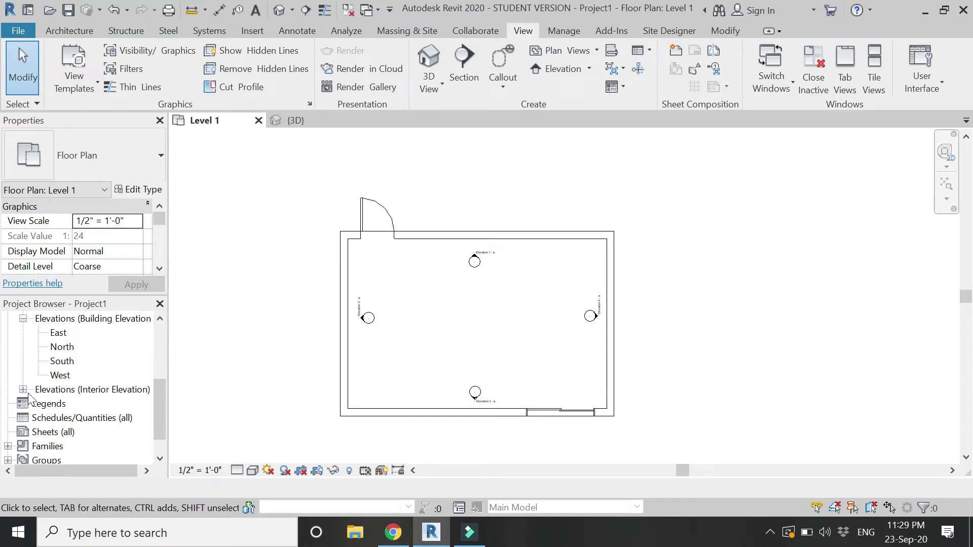
pyautogui.click(23, 389)
pyautogui.scroll(-3, 61, 396)
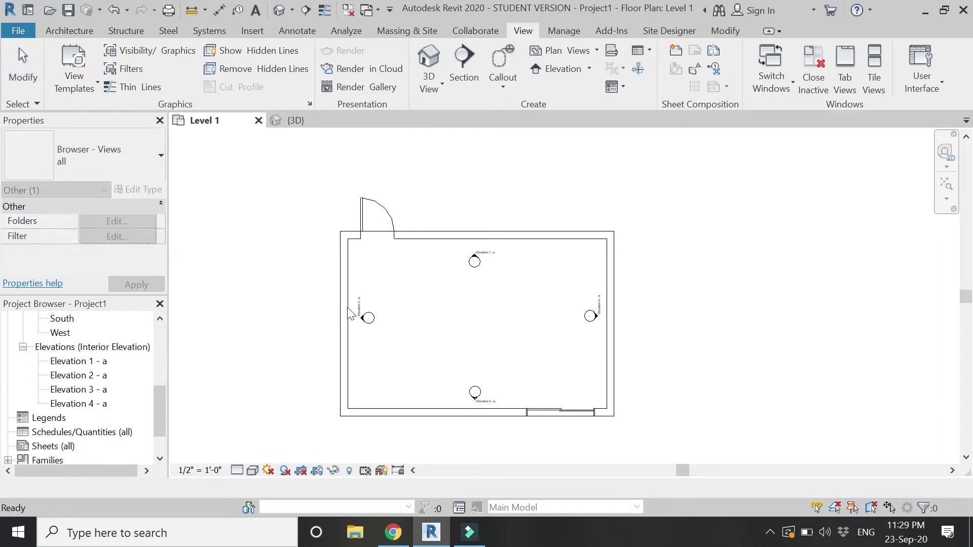
pyautogui.scroll(5, 350, 314)
pyautogui.click(70, 361)
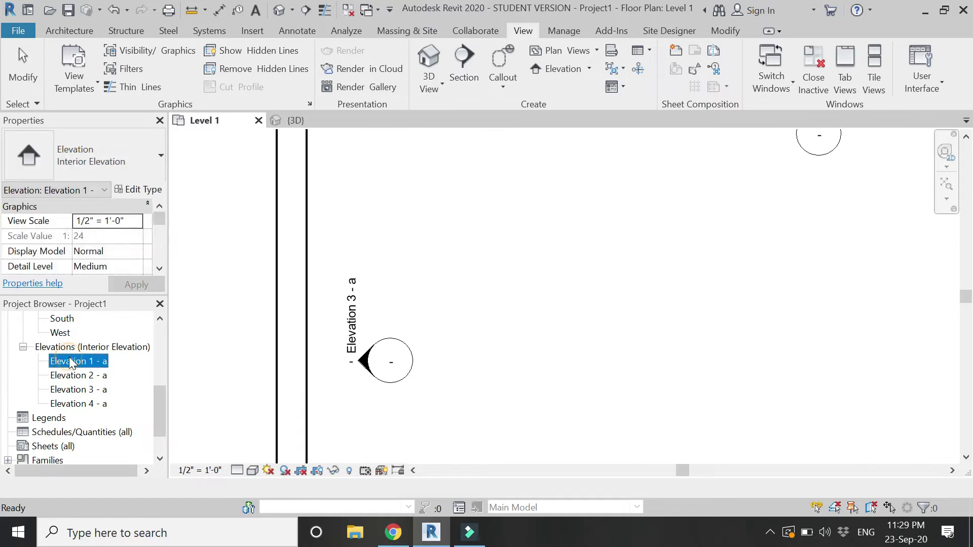
pyautogui.rightClick(71, 361)
pyautogui.click(110, 243)
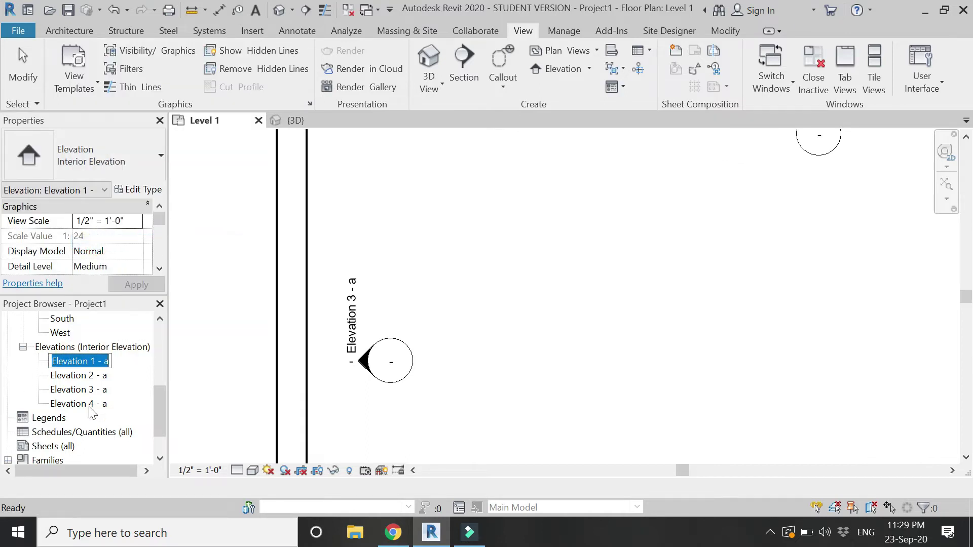
pyautogui.press('Return')
# Open the Elevation 1 - a interior elevation with the whole door wall in view
pyautogui.scroll(-1, 119, 375)
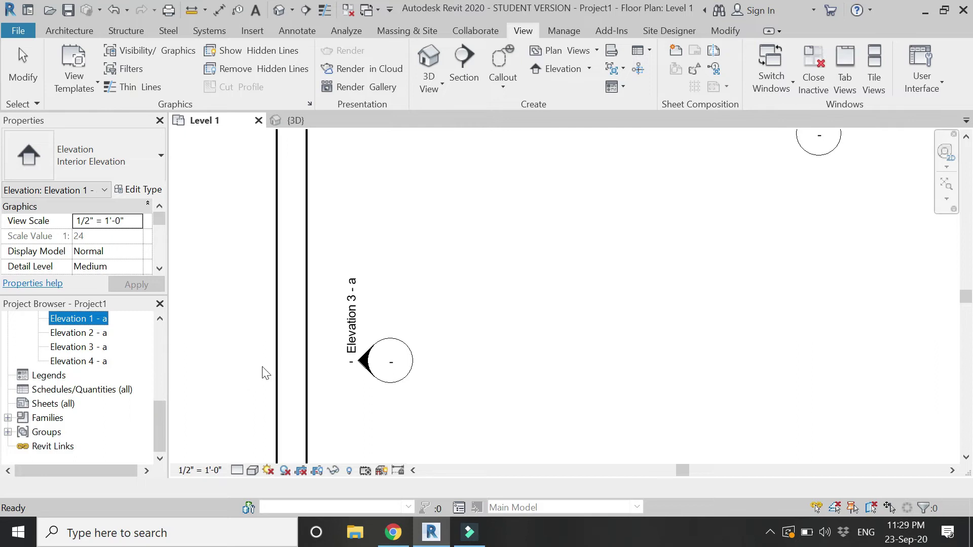
pyautogui.scroll(-4, 378, 380)
pyautogui.scroll(1, 463, 372)
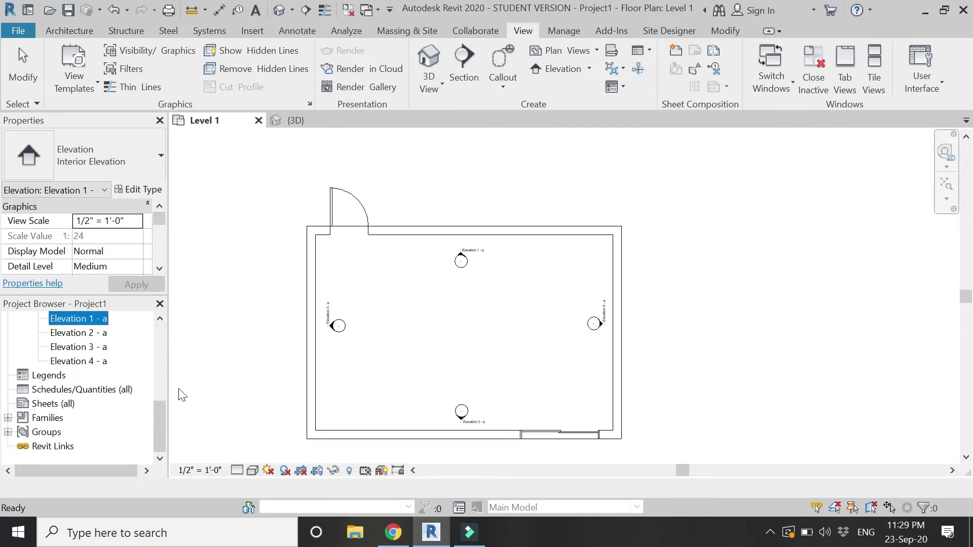
pyautogui.scroll(1, 95, 337)
pyautogui.doubleClick(89, 335)
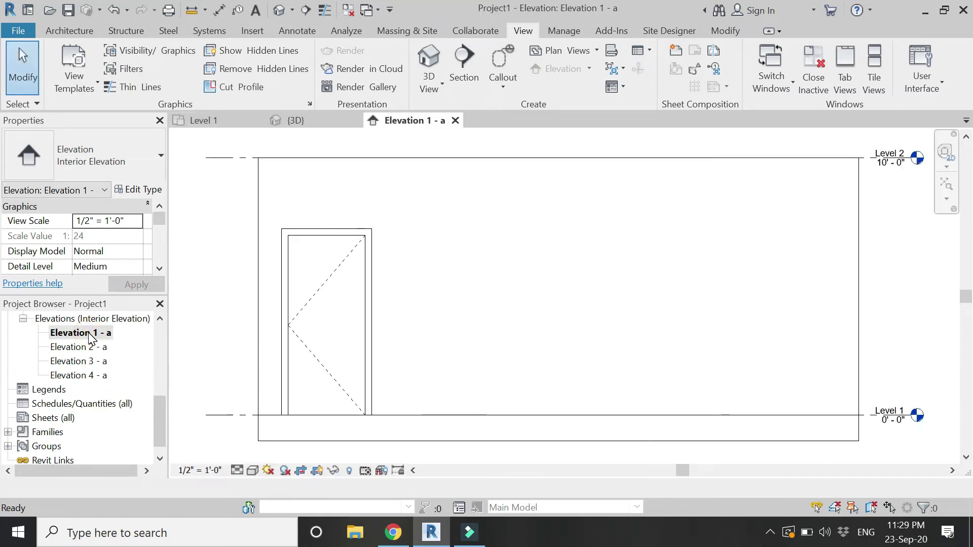
pyautogui.moveTo(286, 370); pyautogui.dragTo(252, 376, button='middle')
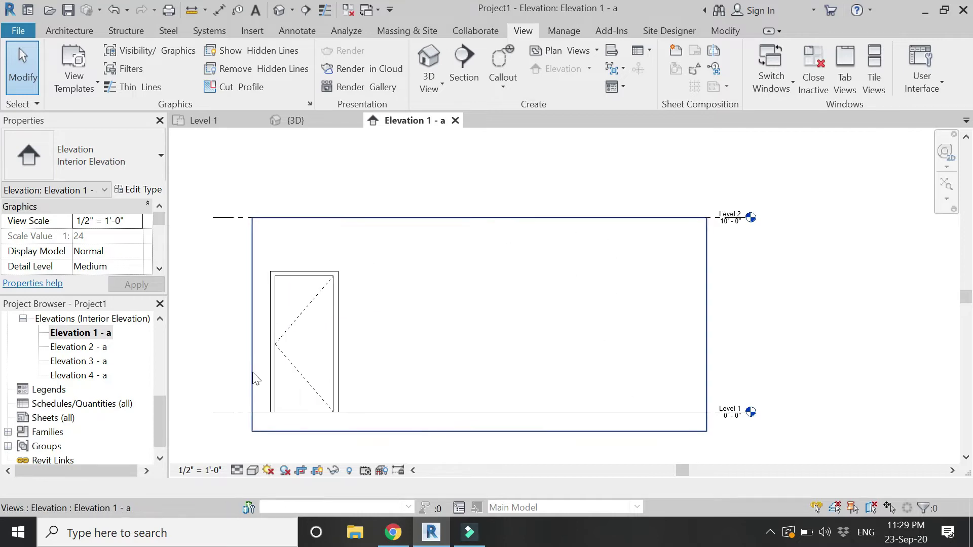
# Place a horizontal Cornice wall sweep along the base of the door wall at Level 1
pyautogui.click(80, 33)
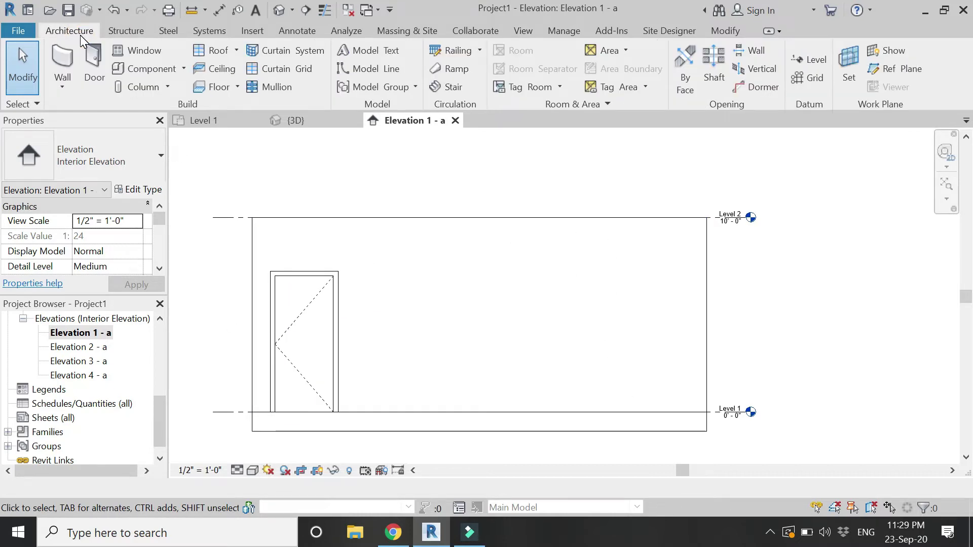
pyautogui.click(61, 88)
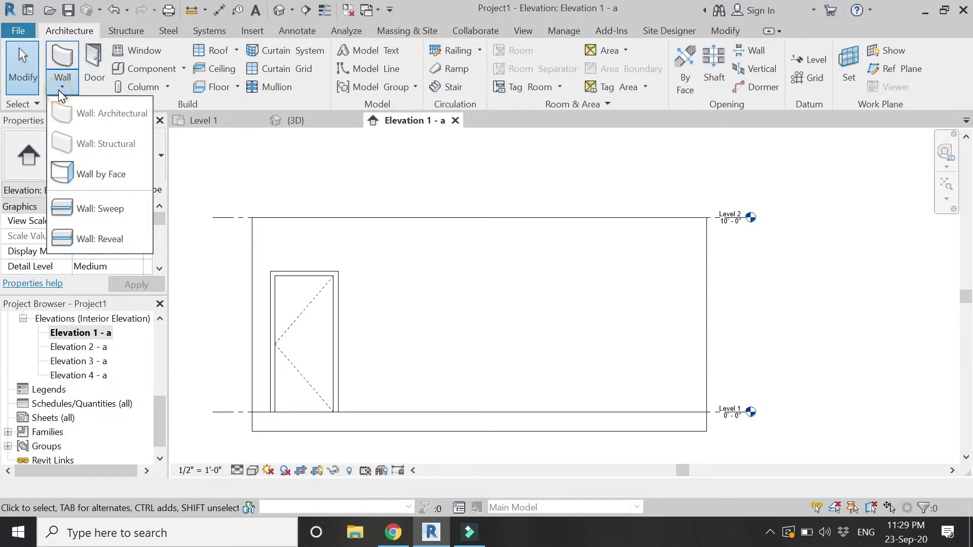
pyautogui.click(113, 208)
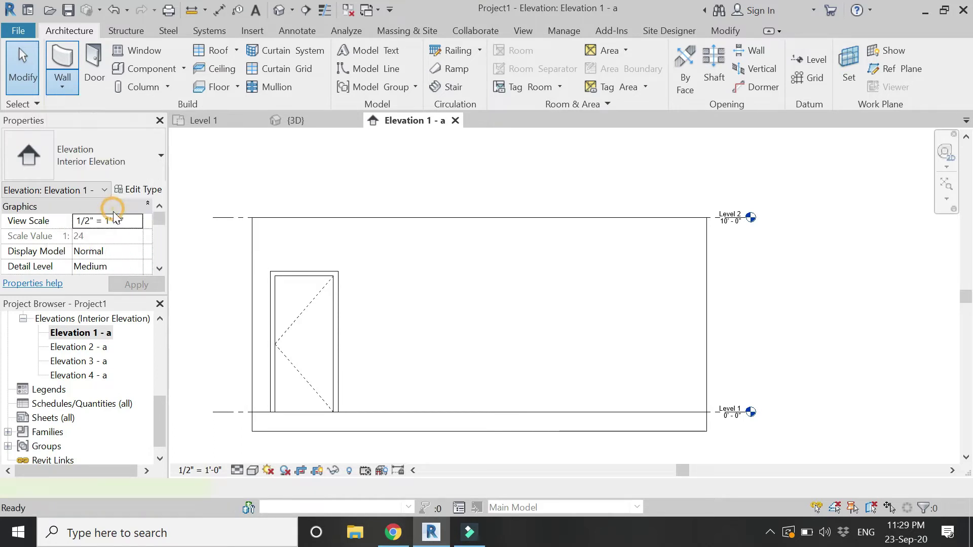
pyautogui.click(256, 412)
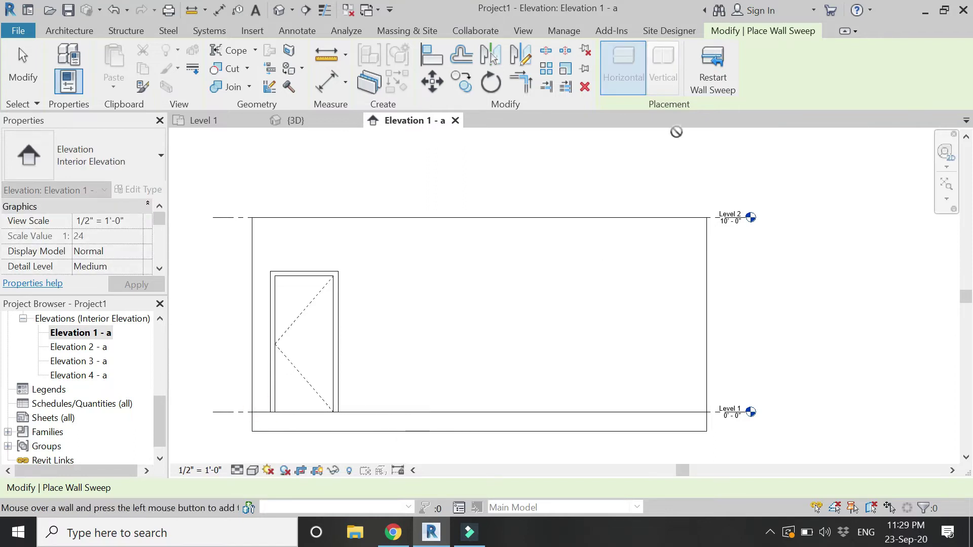
pyautogui.click(713, 66)
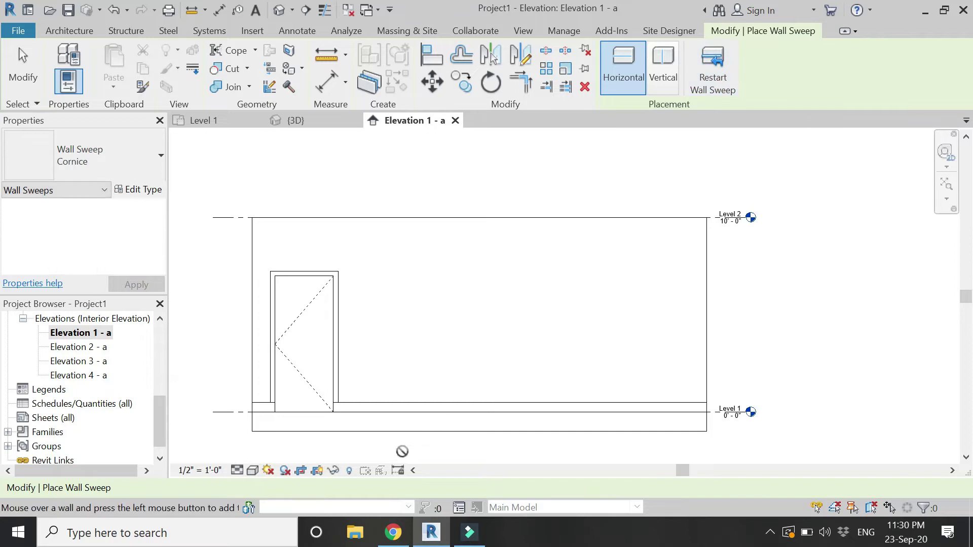
pyautogui.press('Escape')
# Examine the wall sweep around the door opening, first in the elevation and again in the Level 1 plan
pyautogui.scroll(5, 365, 409)
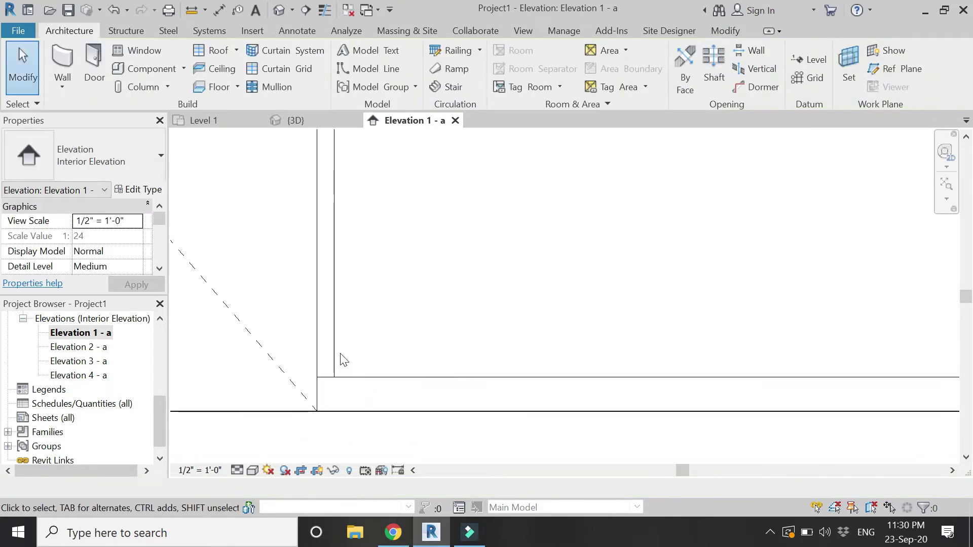
pyautogui.scroll(-2, 543, 393)
pyautogui.scroll(1, 530, 385)
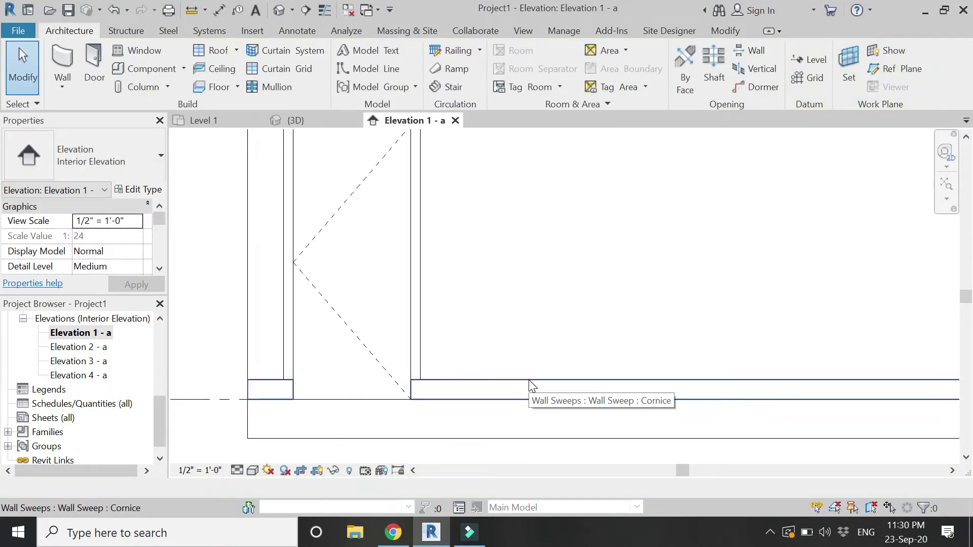
pyautogui.click(484, 384)
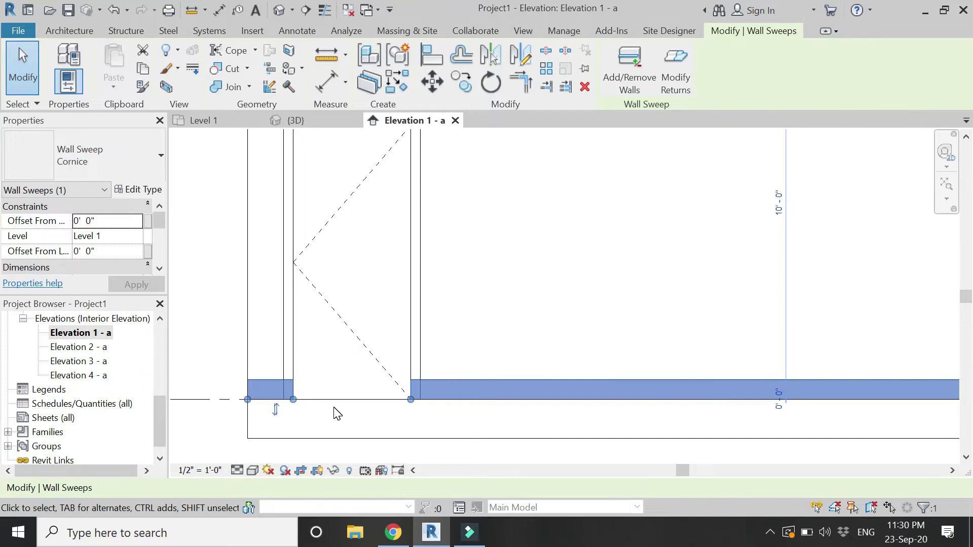
pyautogui.press('Escape')
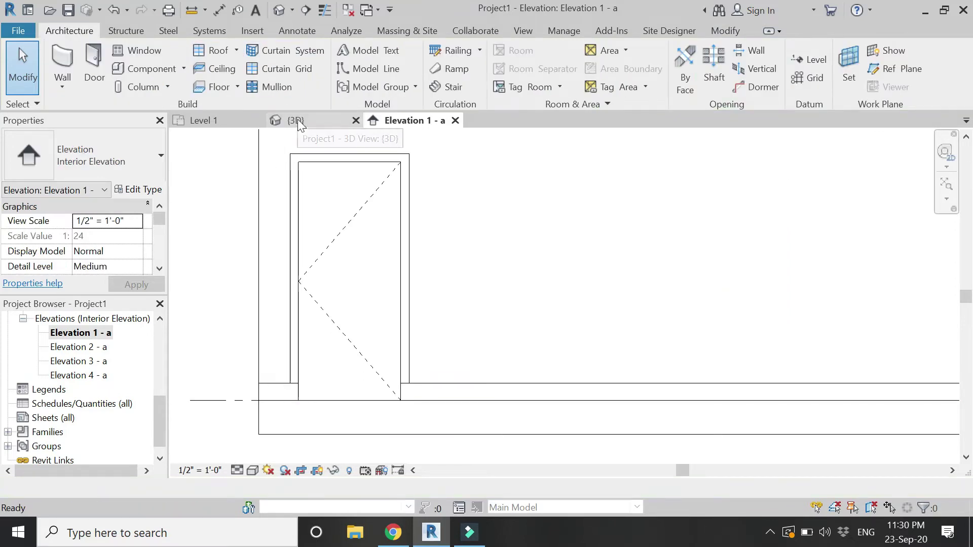
pyautogui.click(219, 120)
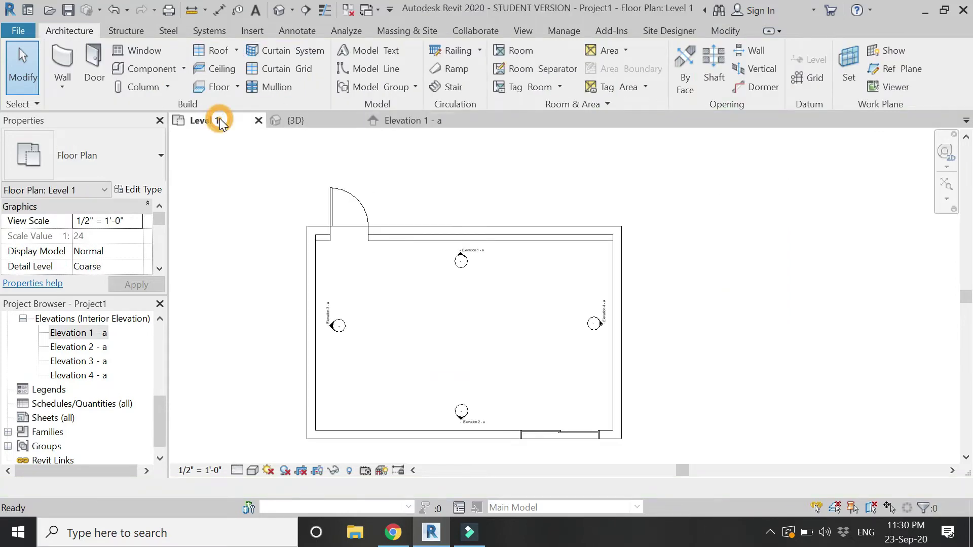
pyautogui.scroll(2, 364, 243)
pyautogui.click(418, 257)
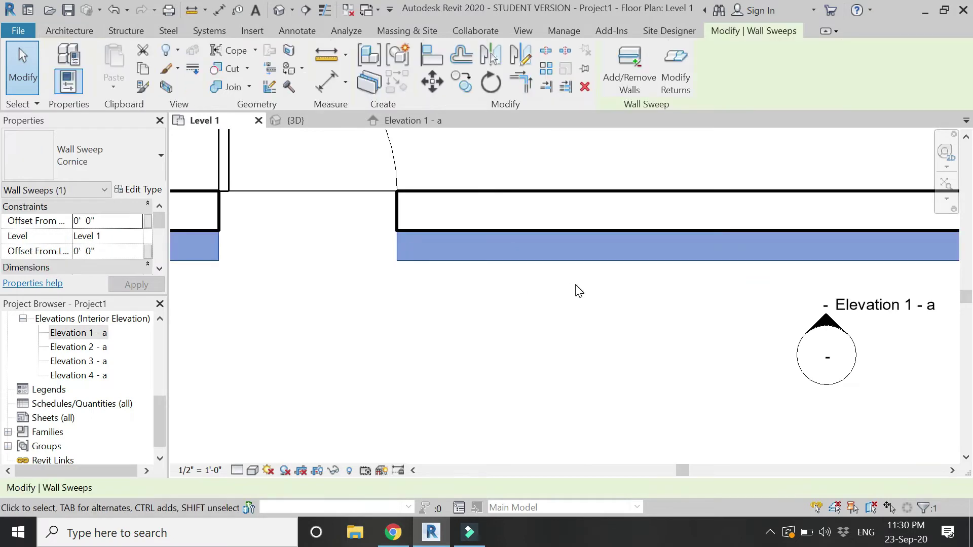
pyautogui.scroll(-1, 577, 289)
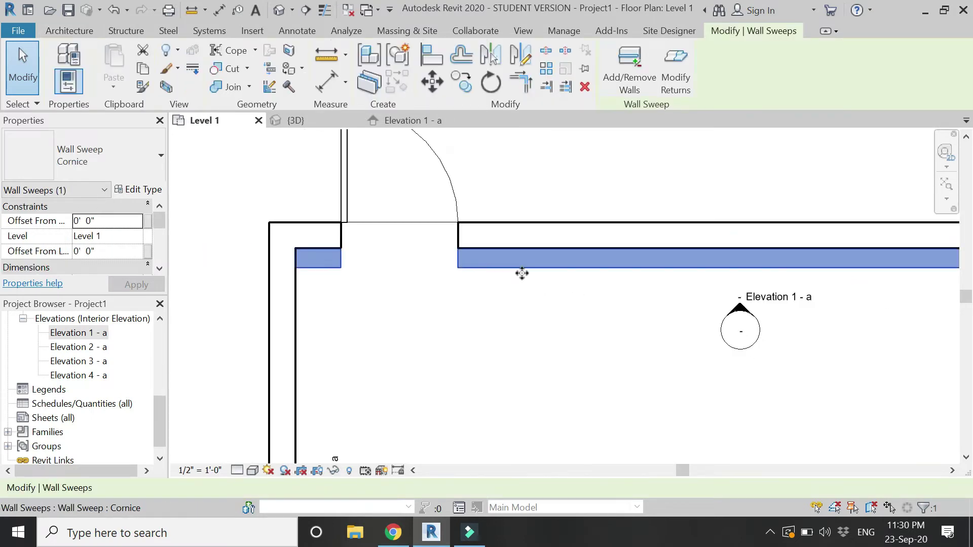
# Return to Elevation 1 - a and duplicate the selected sweep's Cornice type under the name skirting
pyautogui.click(375, 122)
pyautogui.click(119, 157)
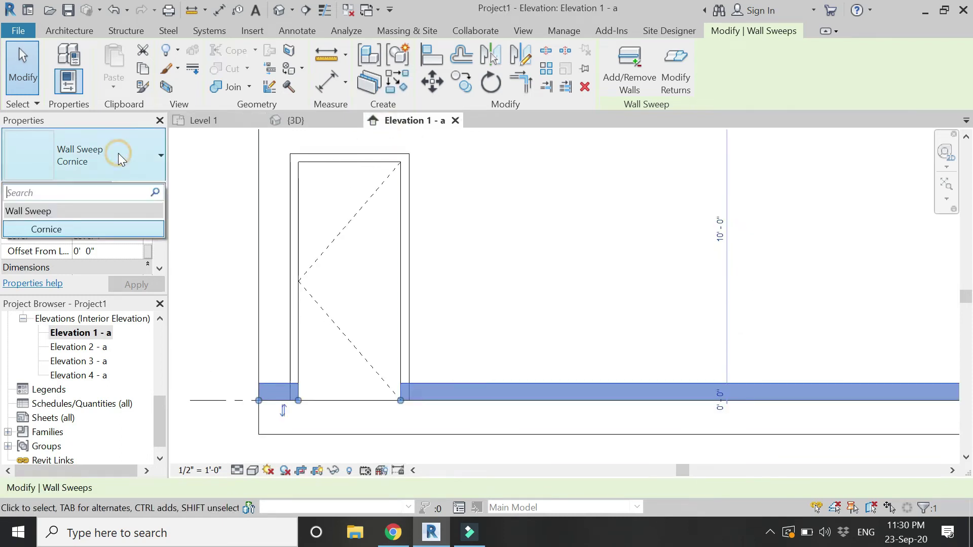
pyautogui.click(118, 155)
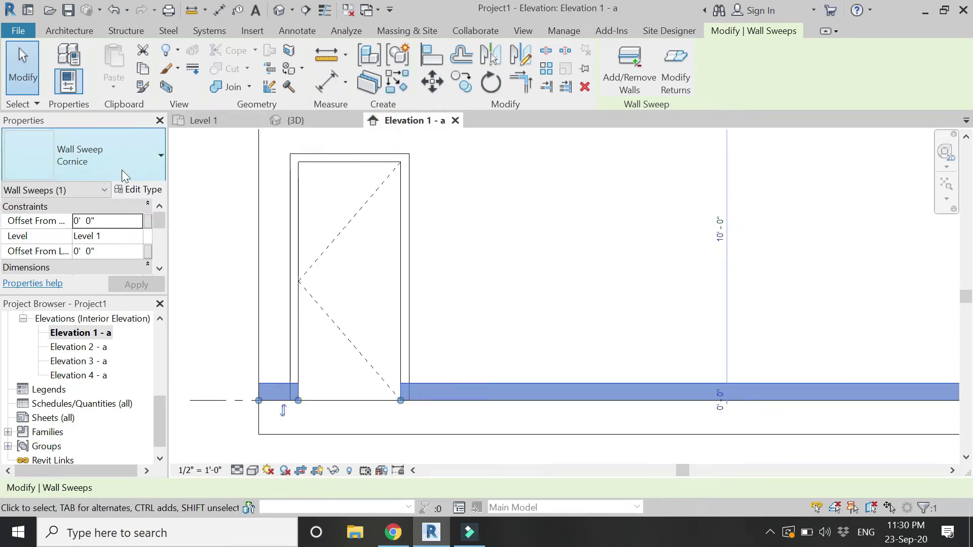
pyautogui.click(133, 190)
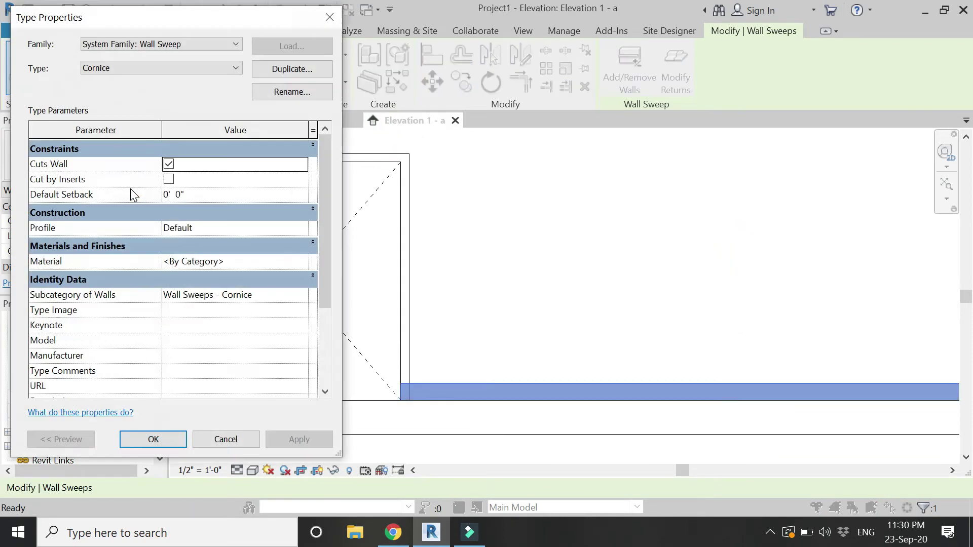
pyautogui.click(264, 69)
pyautogui.write('skirtin')
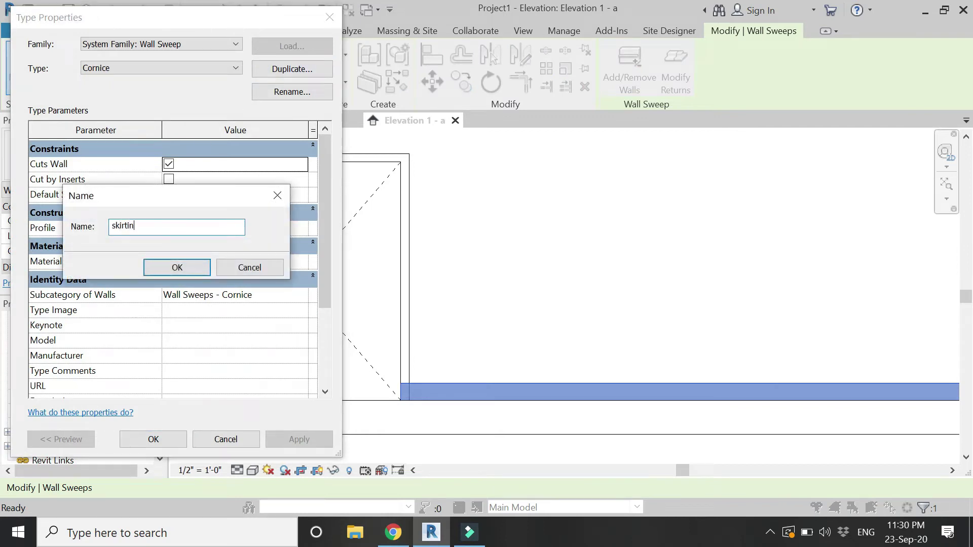
pyautogui.write('g')
pyautogui.press('Return')
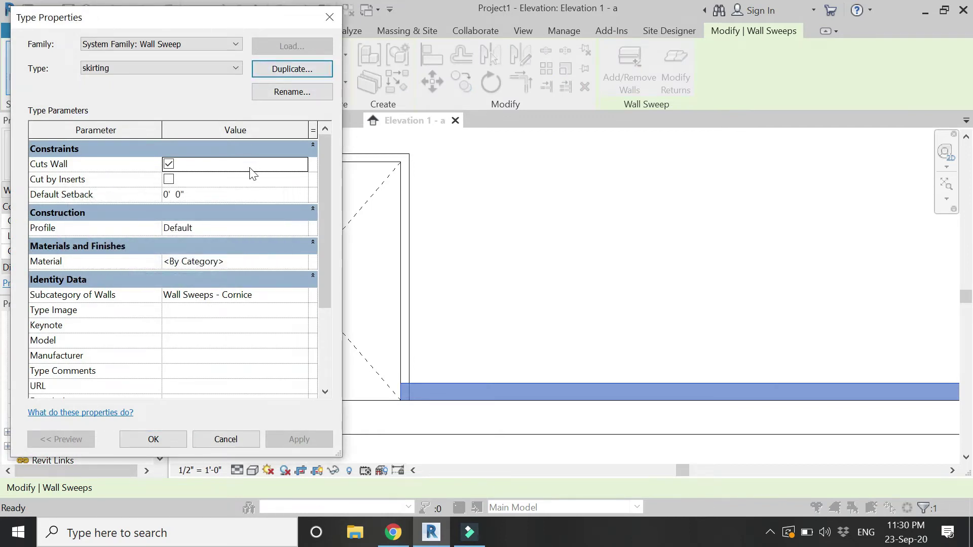
# Assign skirting profile : skirting profile as the profile of the skirting wall sweep type
pyautogui.click(302, 233)
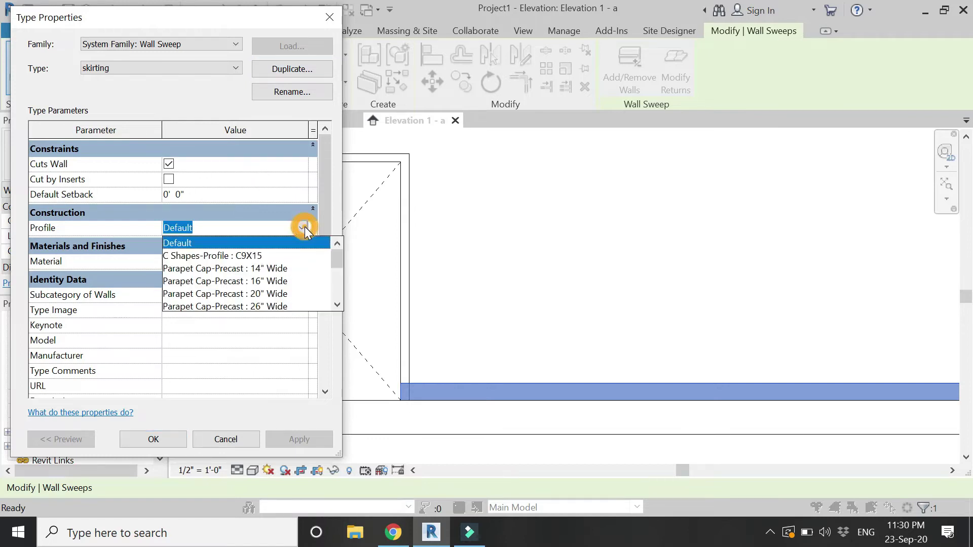
pyautogui.scroll(-3, 299, 271)
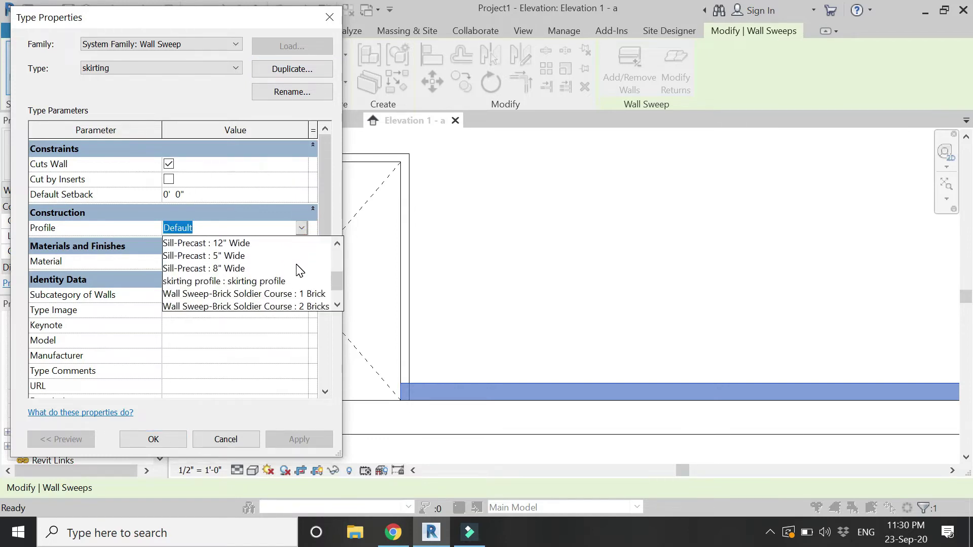
pyautogui.click(272, 282)
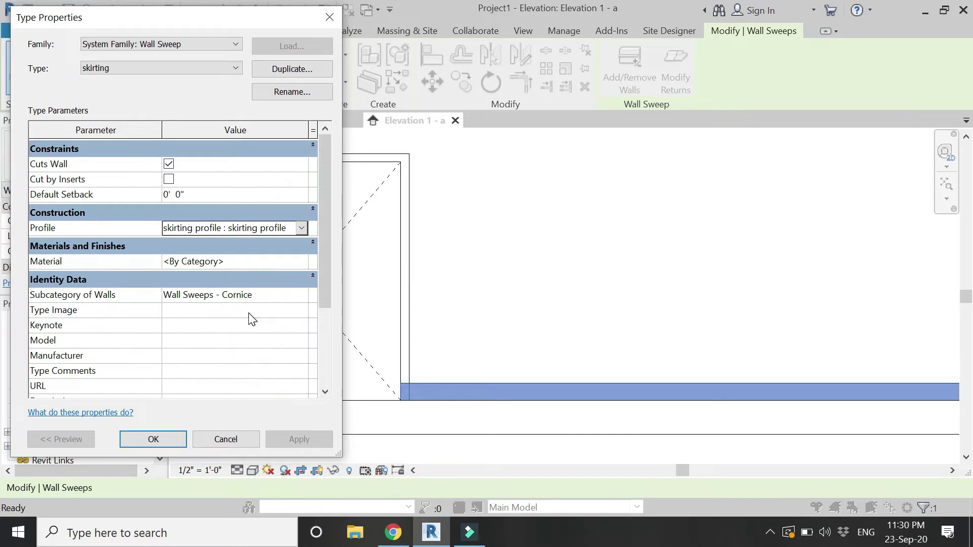
# Open the material selection for the skirting type and search the materials for plaster of paris
pyautogui.click(302, 261)
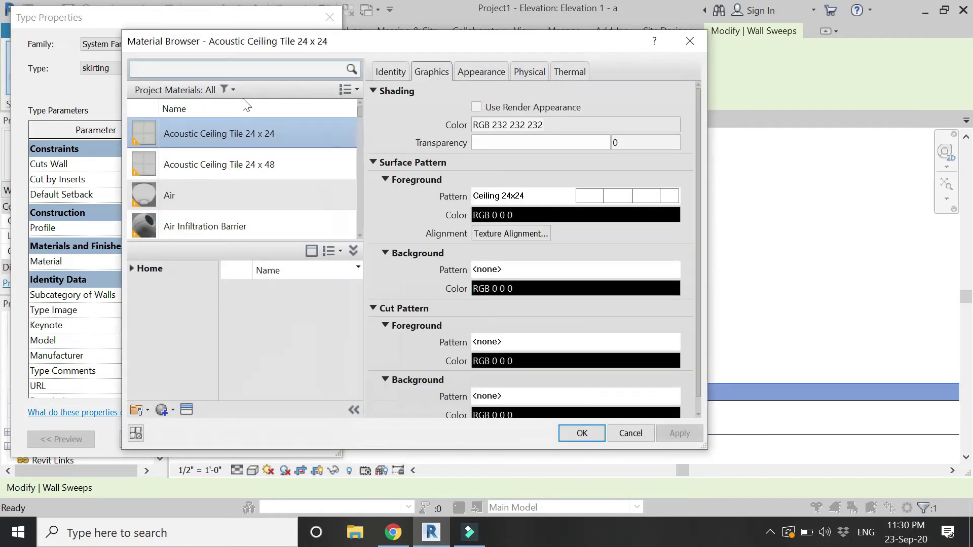
pyautogui.click(239, 68)
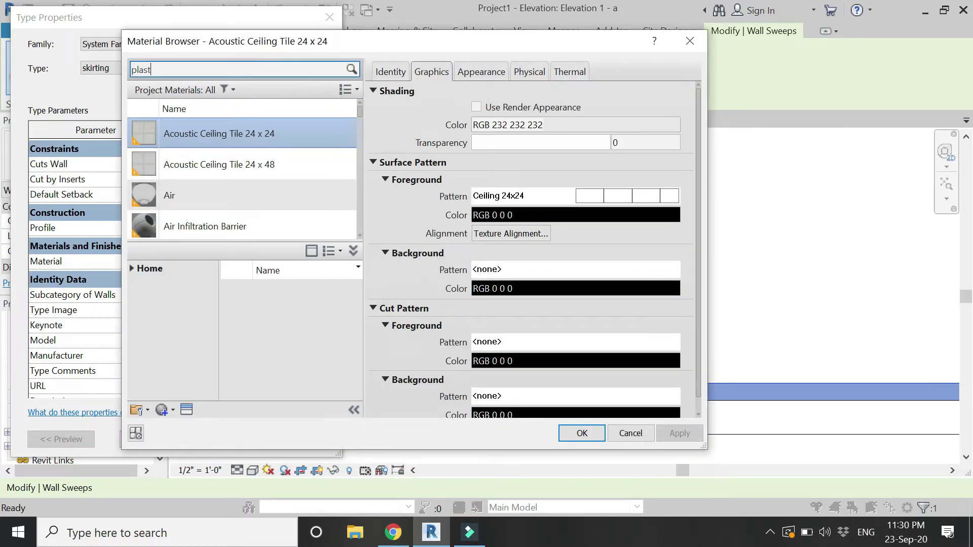
pyautogui.write('plaster of p')
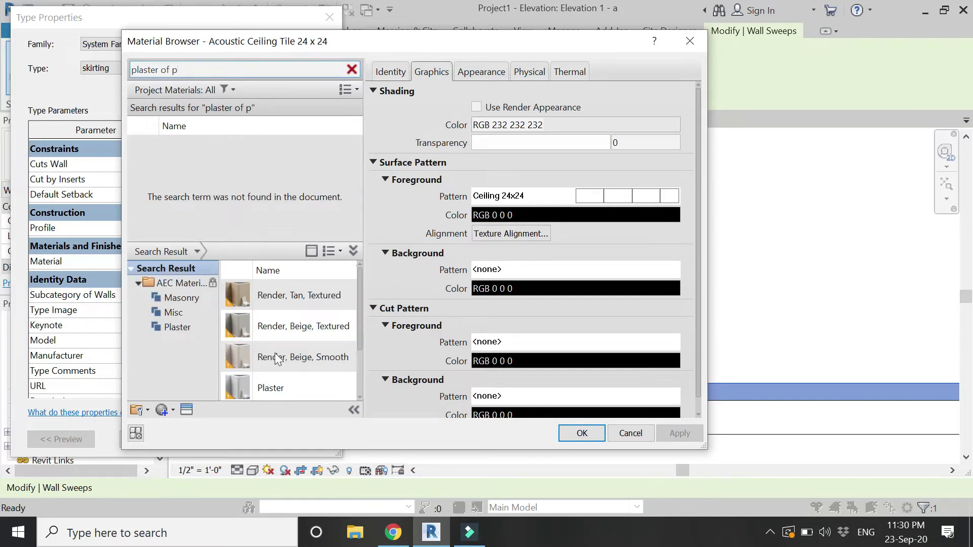
pyautogui.click(285, 382)
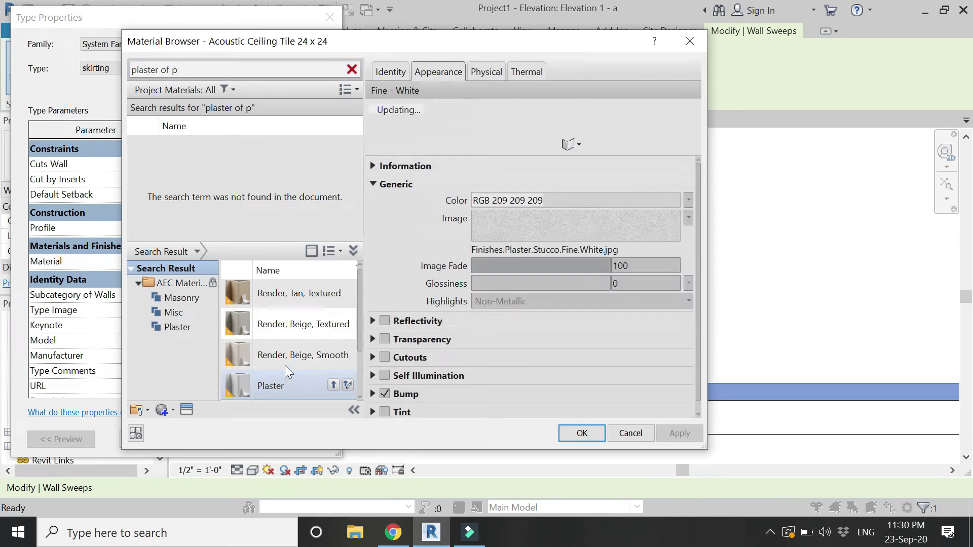
pyautogui.scroll(-2, 285, 366)
pyautogui.tripleClick(213, 69)
pyautogui.click(212, 70)
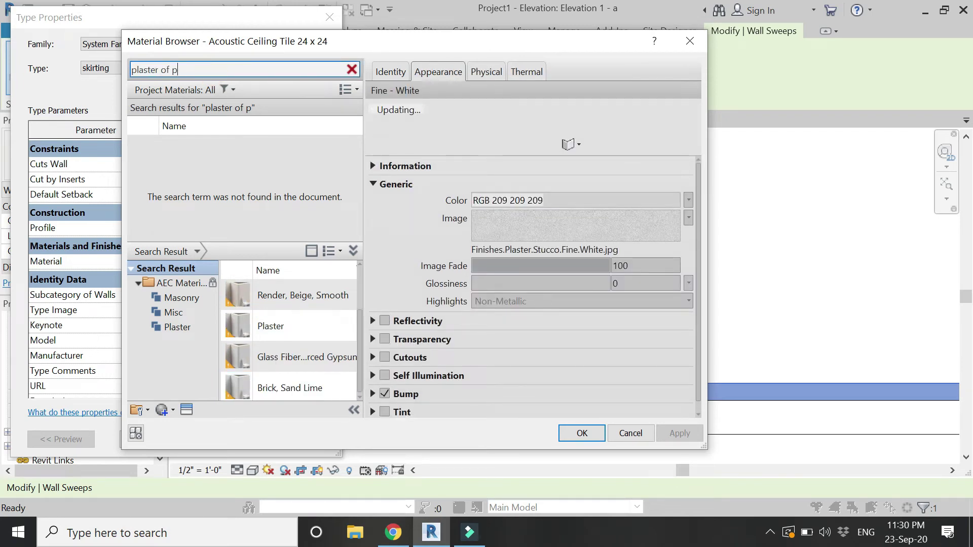
pyautogui.write('aris')
pyautogui.press('Return')
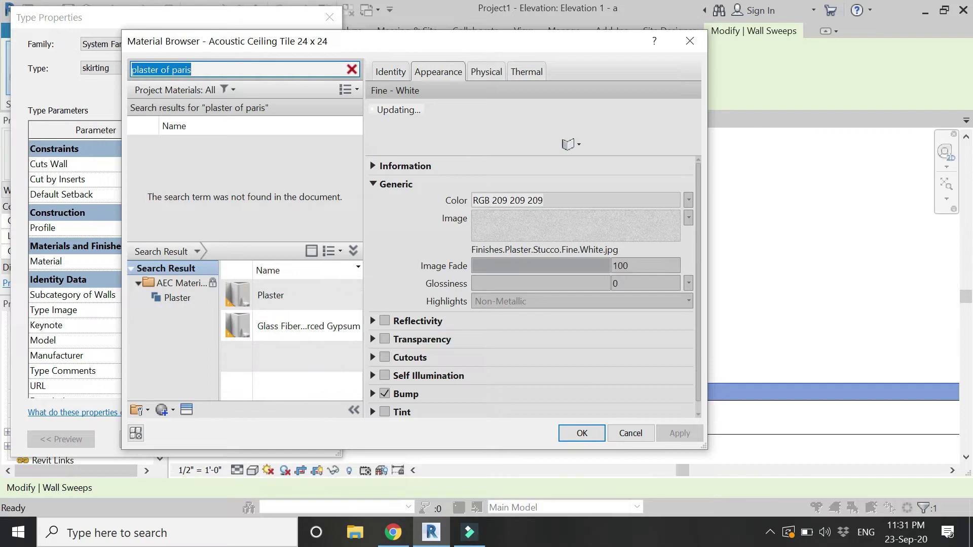
# Add the library's Plaster material to the project, assign it to the skirting type and apply the type changes
pyautogui.click(285, 297)
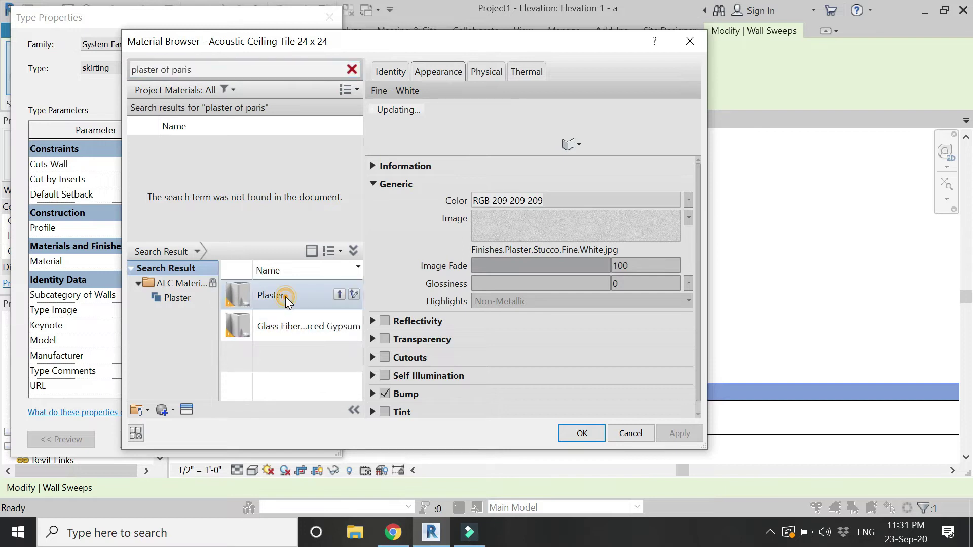
pyautogui.click(339, 295)
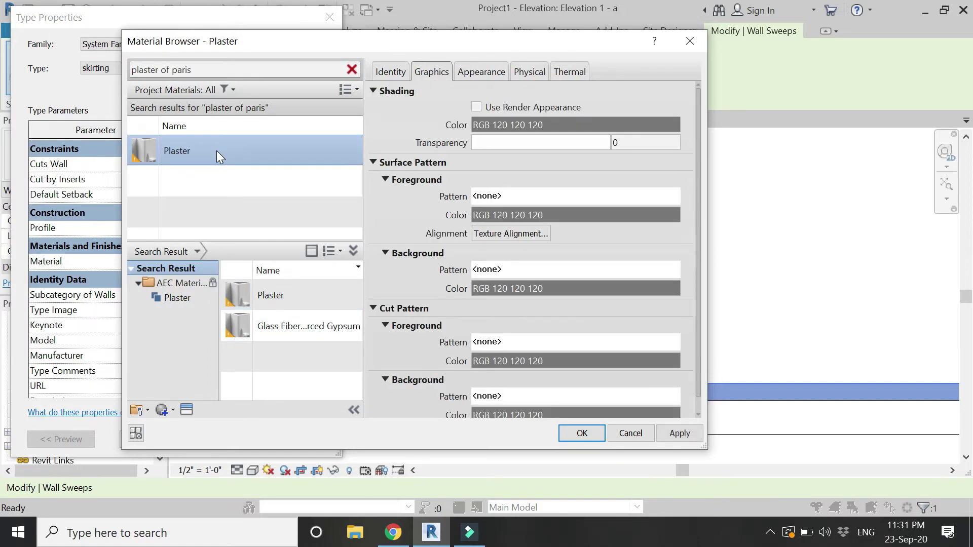
pyautogui.click(581, 433)
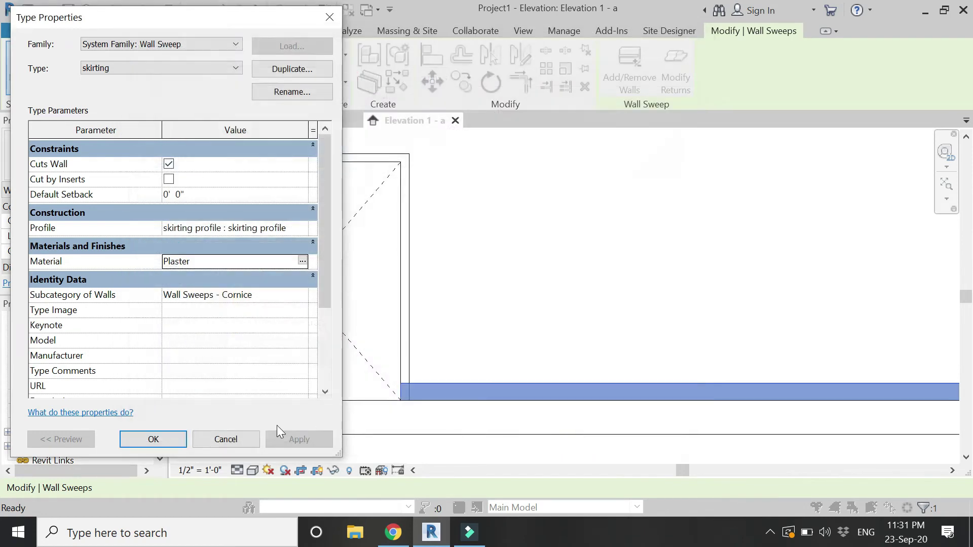
pyautogui.click(165, 439)
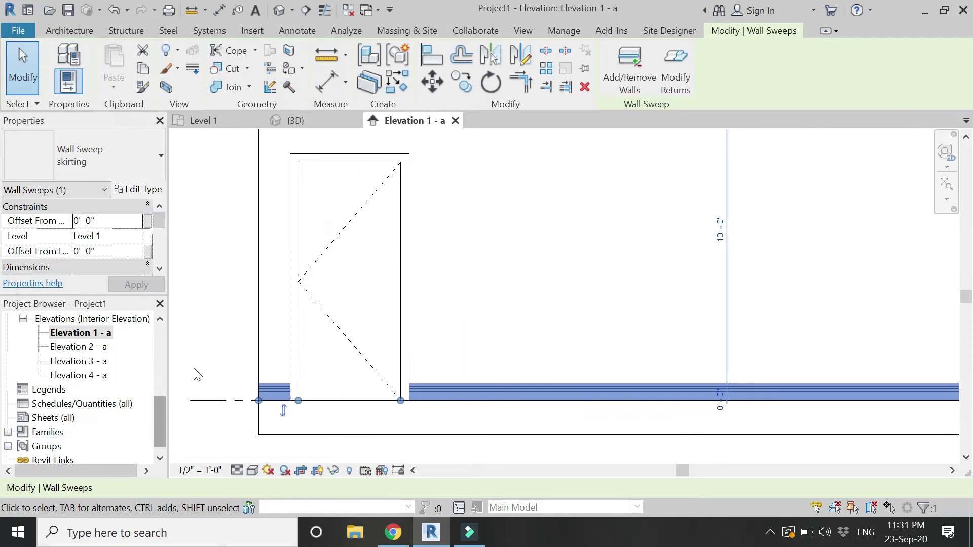
# Examine the skirting sweep in the elevation and in the Level 1 plan, checking which side of the wall face its profile lies on
pyautogui.click(196, 336)
pyautogui.click(484, 388)
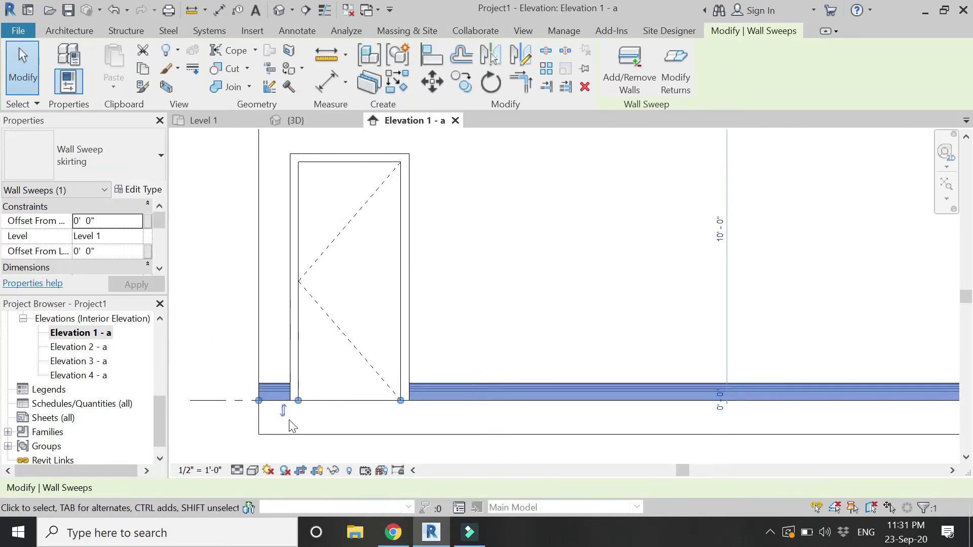
pyautogui.click(233, 373)
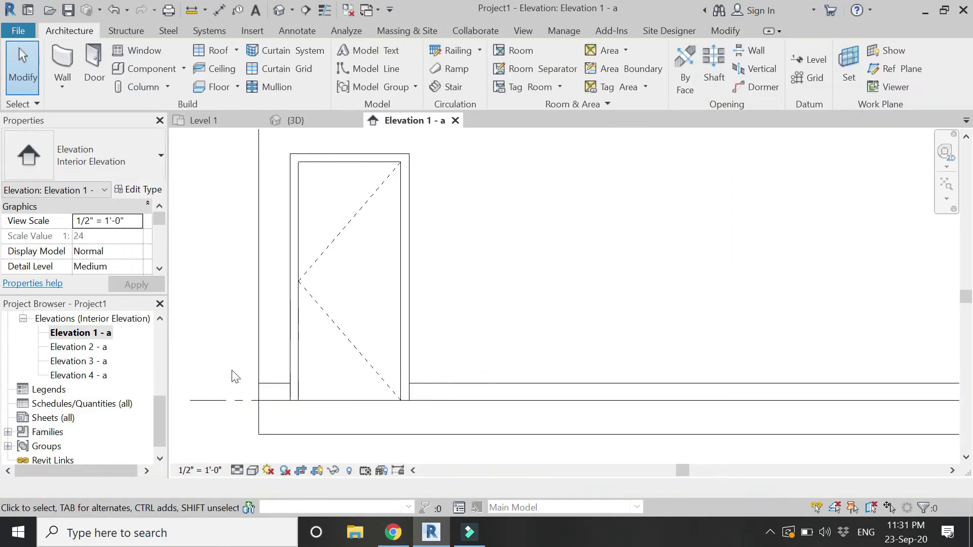
pyautogui.click(213, 121)
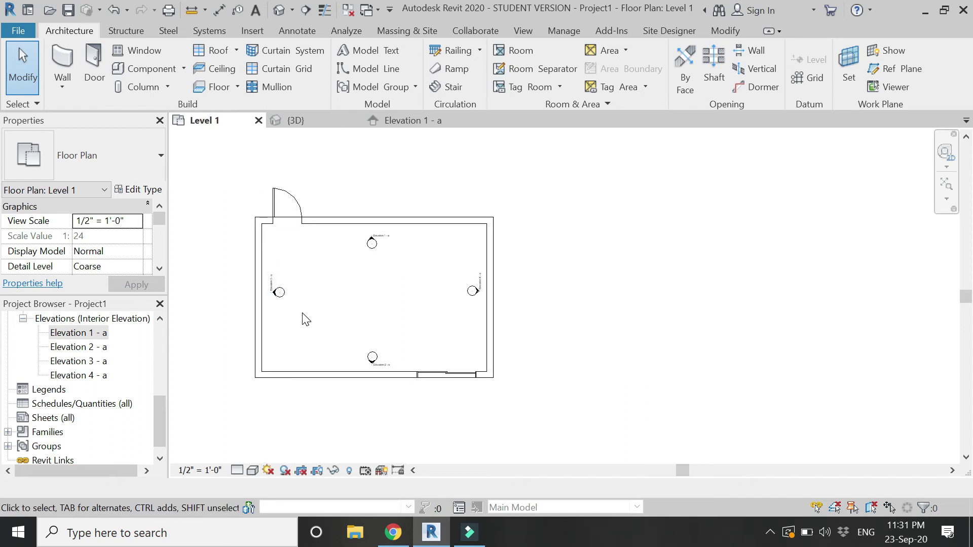
pyautogui.scroll(2, 286, 217)
pyautogui.scroll(3, 341, 237)
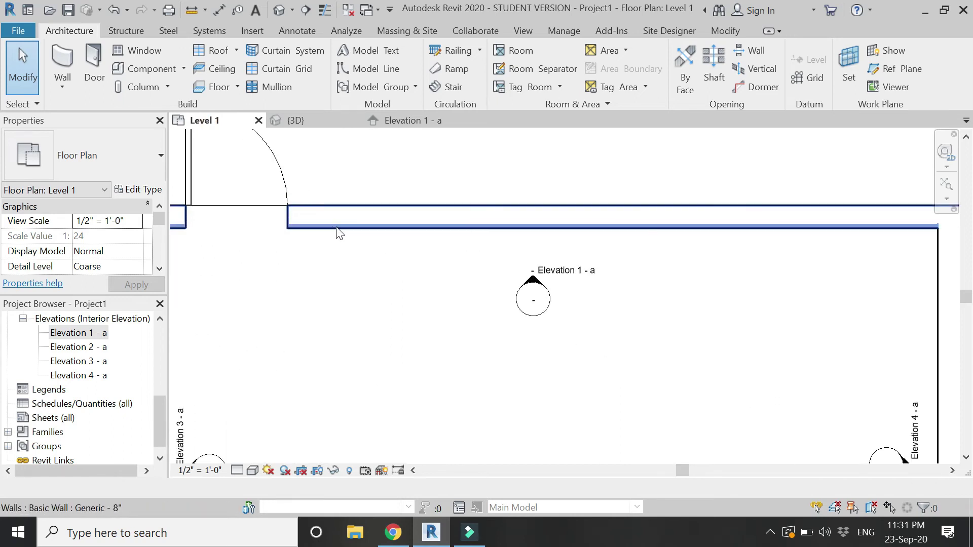
pyautogui.click(337, 230)
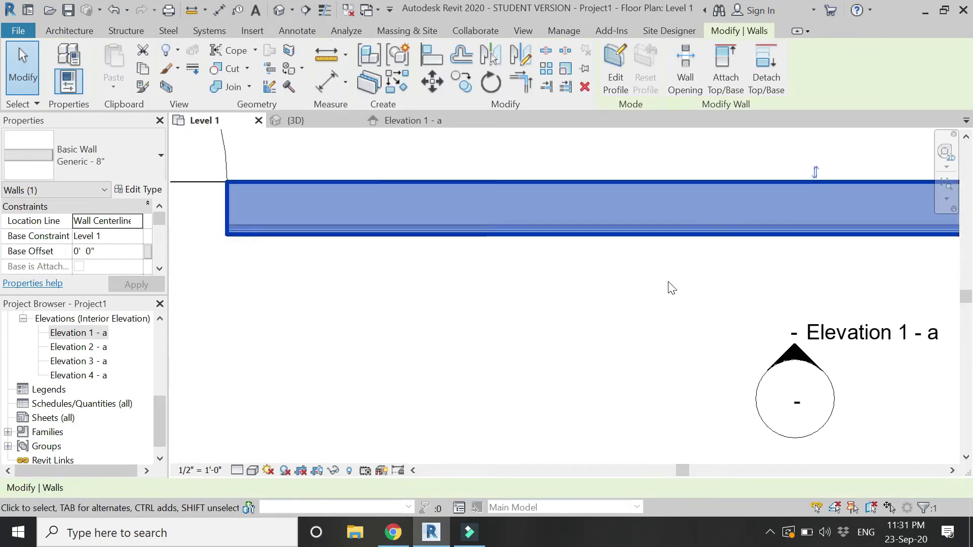
pyautogui.scroll(-2, 669, 284)
pyautogui.scroll(2, 207, 231)
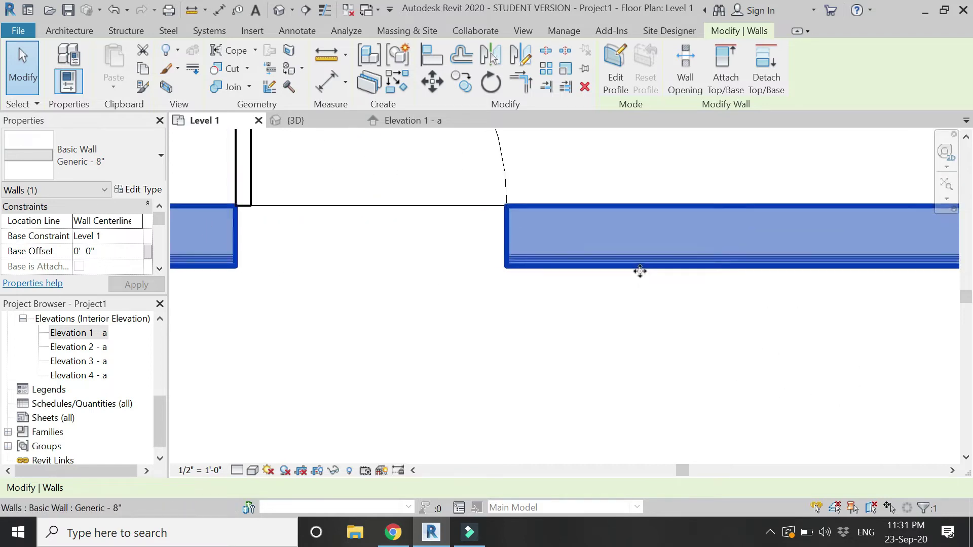
pyautogui.scroll(-1, 638, 271)
pyautogui.scroll(5, 256, 272)
pyautogui.press('Escape')
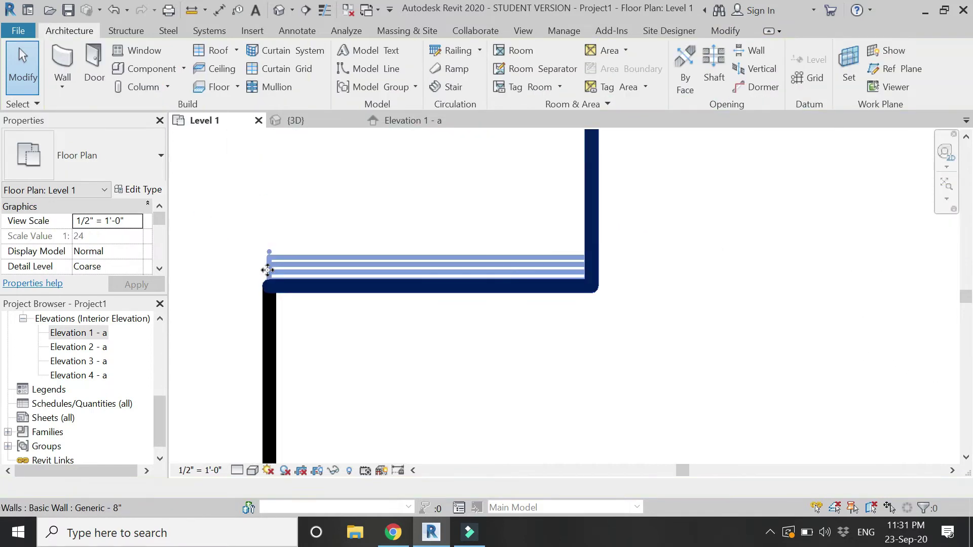
pyautogui.click(269, 263)
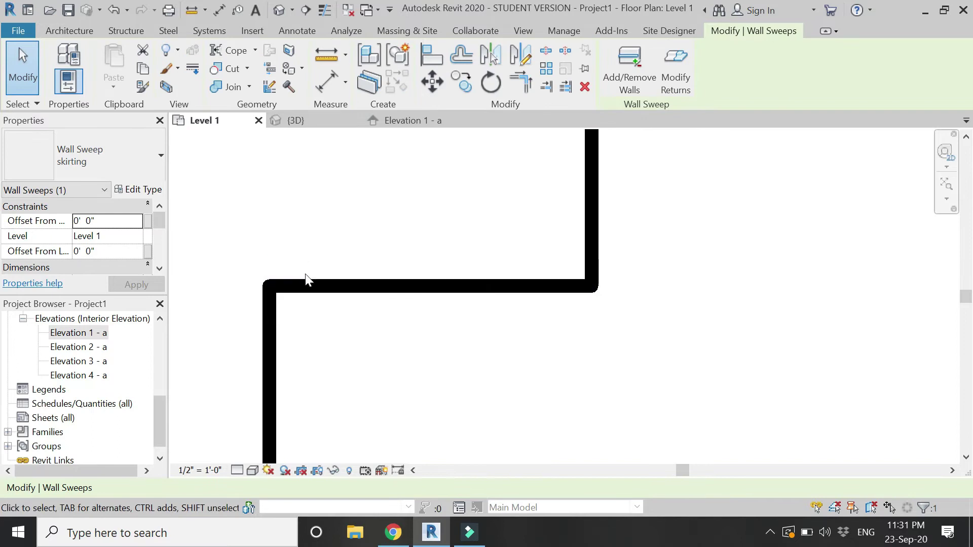
pyautogui.press('Escape')
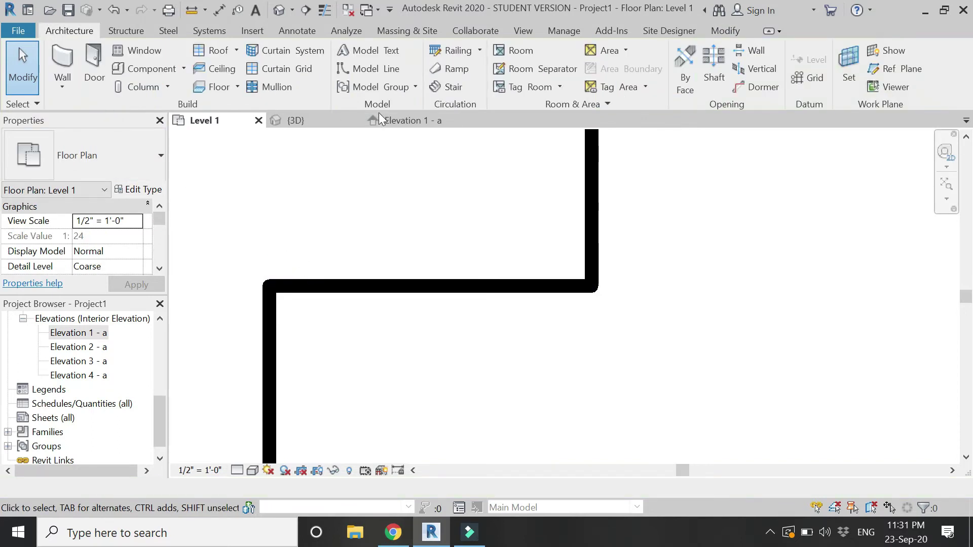
# Return to Elevation 1 - a and inspect the skirting sweep along the whole door wall
pyautogui.click(380, 118)
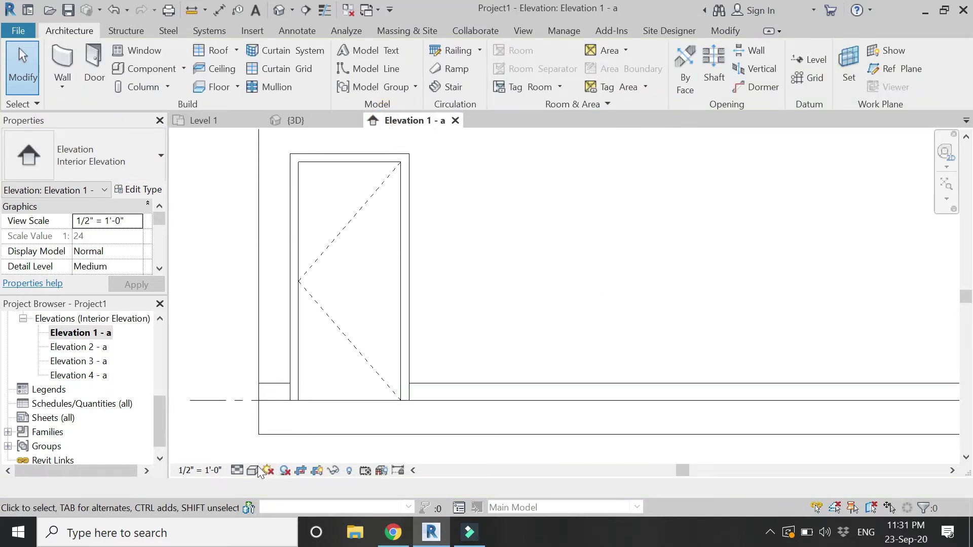
pyautogui.scroll(-2, 260, 406)
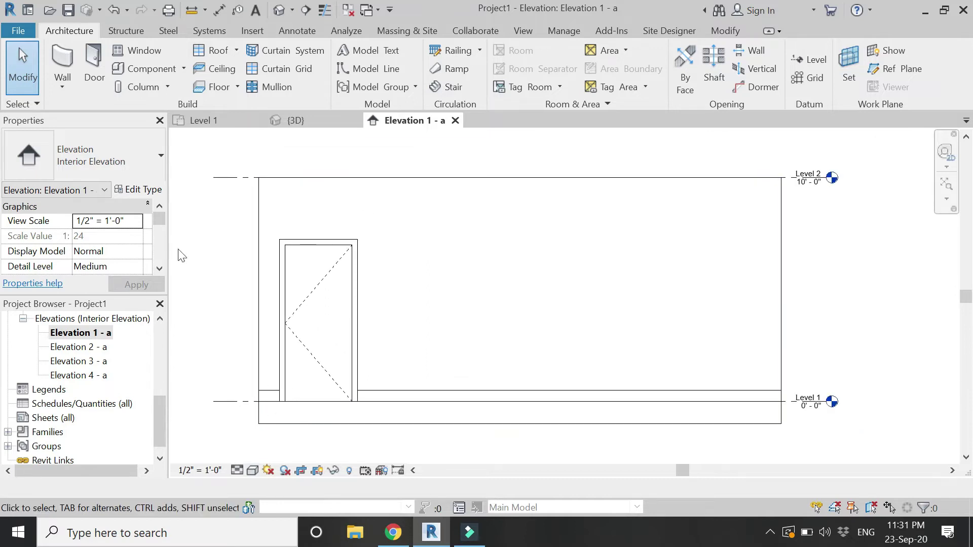
pyautogui.click(373, 397)
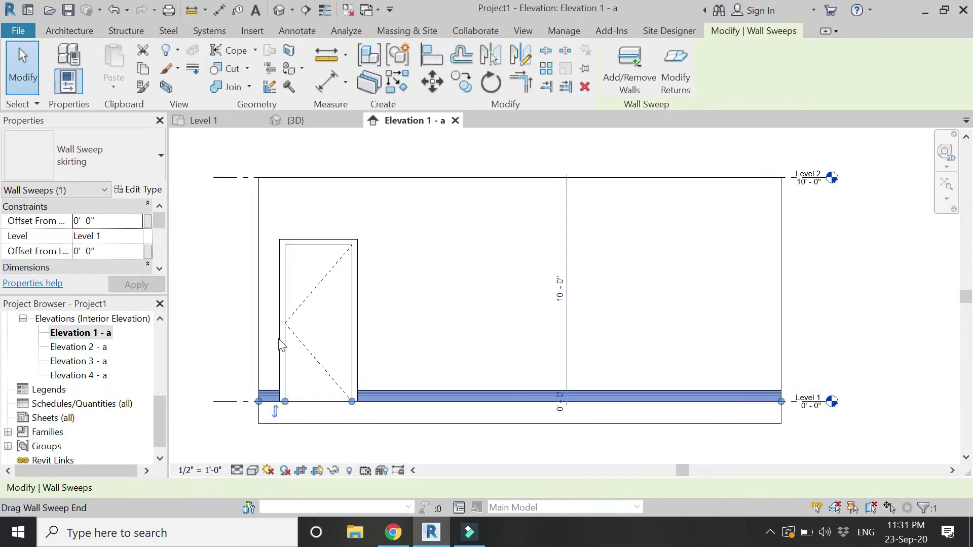
pyautogui.press('Escape')
# Open the recent family file skirting profile.rfa with its profile outline in close view
pyautogui.click(25, 34)
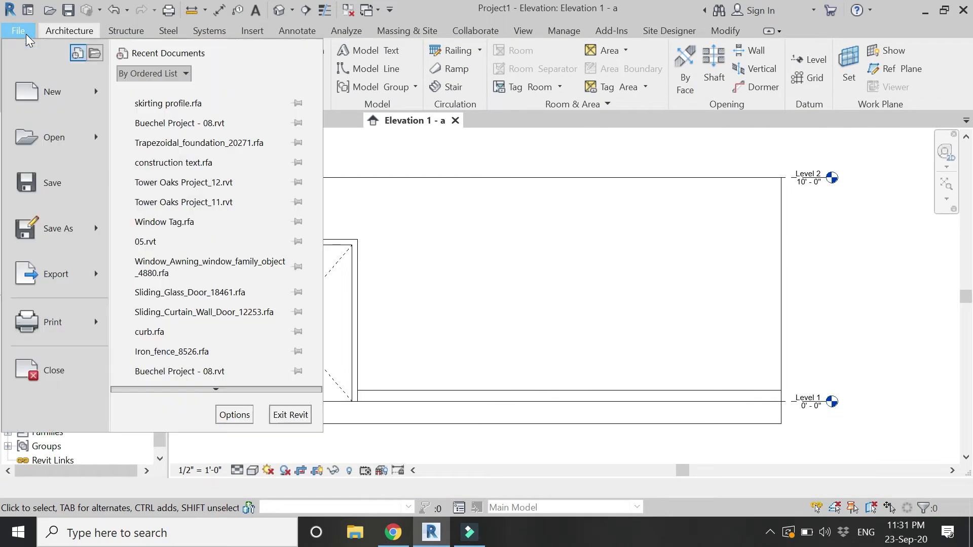
pyautogui.click(161, 103)
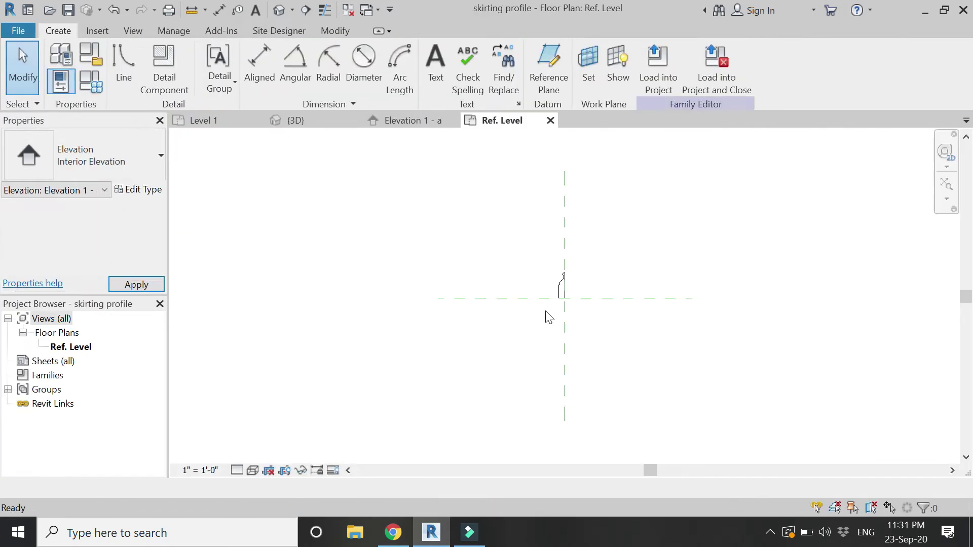
pyautogui.scroll(2, 566, 293)
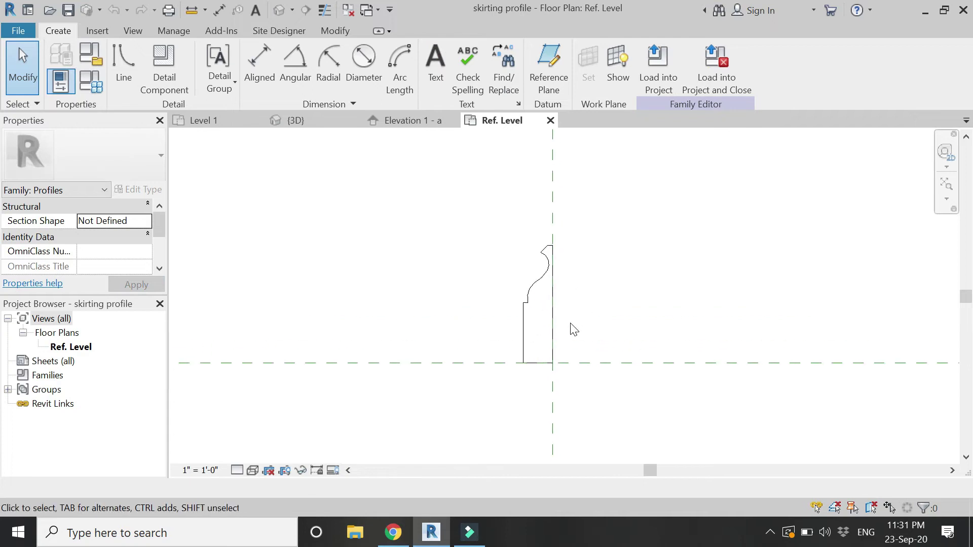
# Move the whole profile outline to the right of the vertical reference plane, its lower-left corner on the reference plane intersection
pyautogui.moveTo(541, 305); pyautogui.dragTo(582, 224)
pyautogui.click(322, 81)
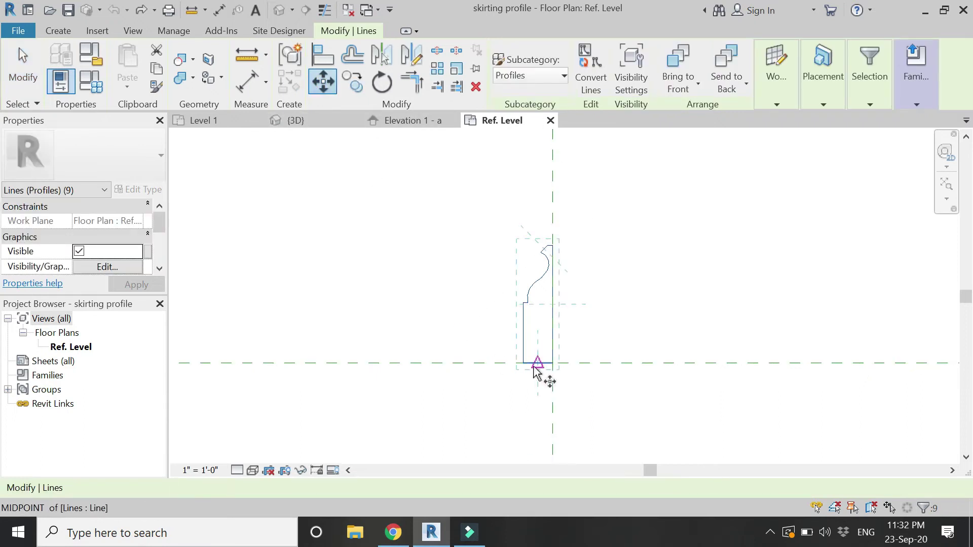
pyautogui.click(537, 363)
pyautogui.click(635, 386)
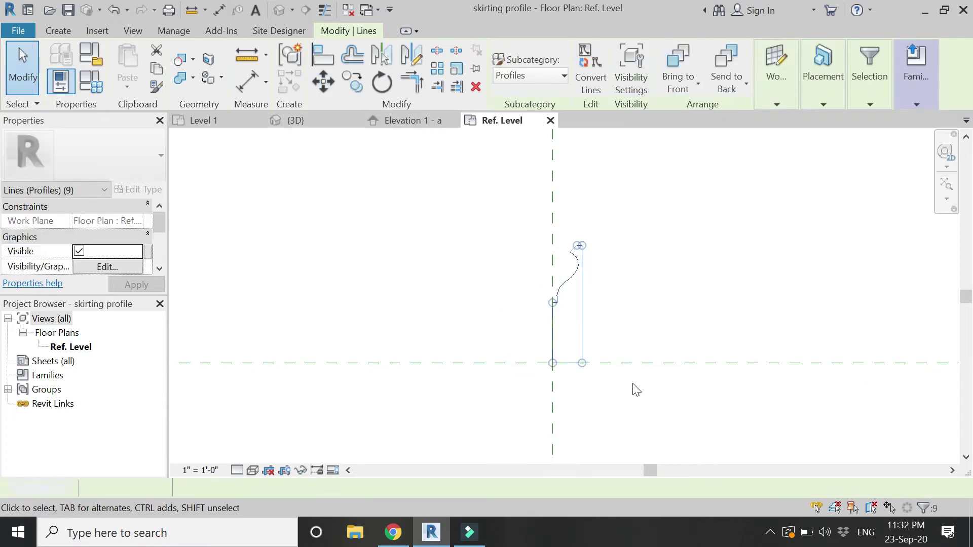
pyautogui.press('Escape')
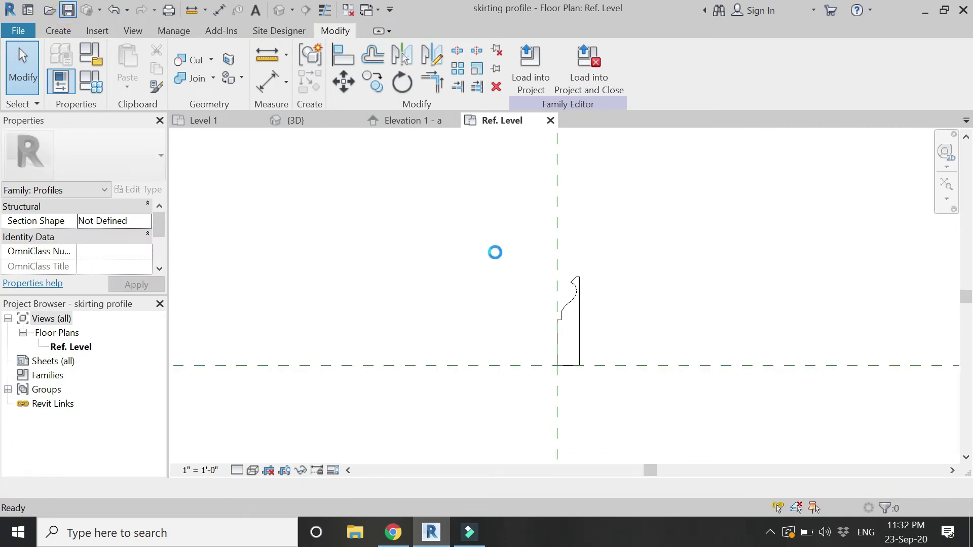
# Load the skirting profile family into the project and close it, overwriting the existing version, and check the door wall's skirting in Level 1
pyautogui.click(588, 66)
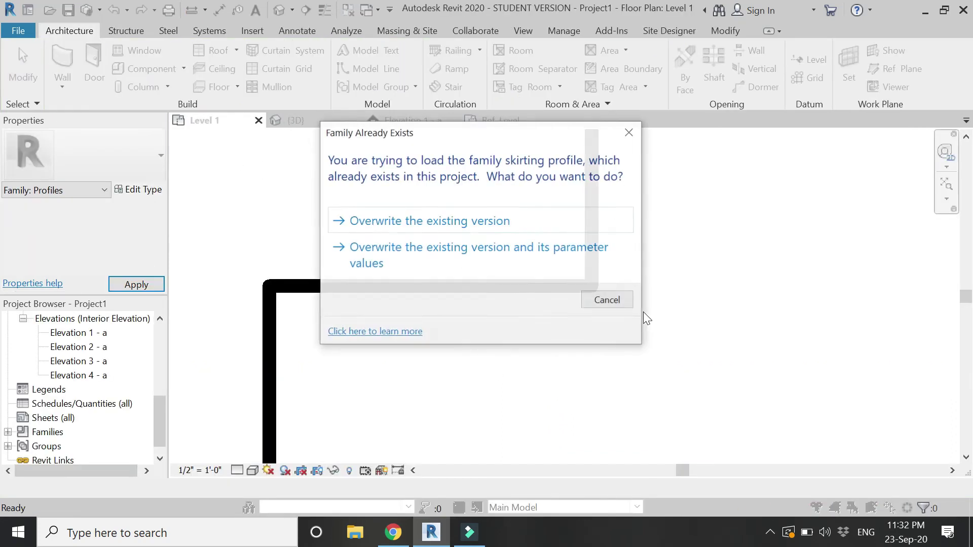
pyautogui.click(554, 221)
pyautogui.scroll(-5, 336, 332)
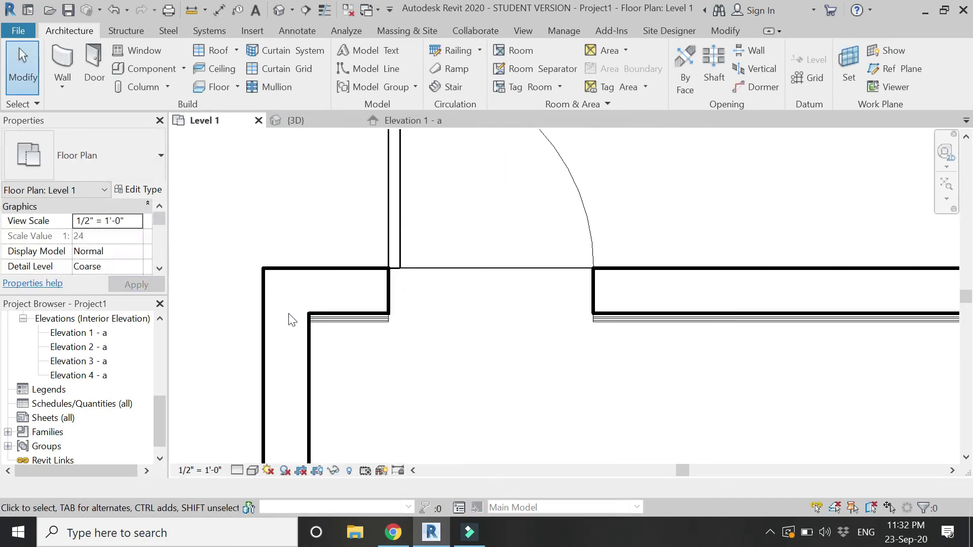
pyautogui.scroll(-3, 283, 237)
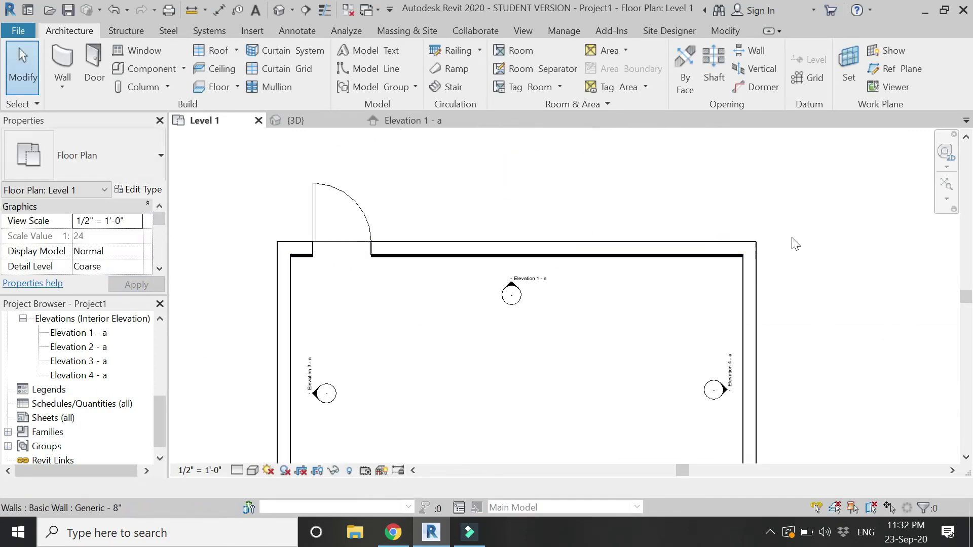
pyautogui.scroll(7, 793, 244)
pyautogui.scroll(-5, 868, 275)
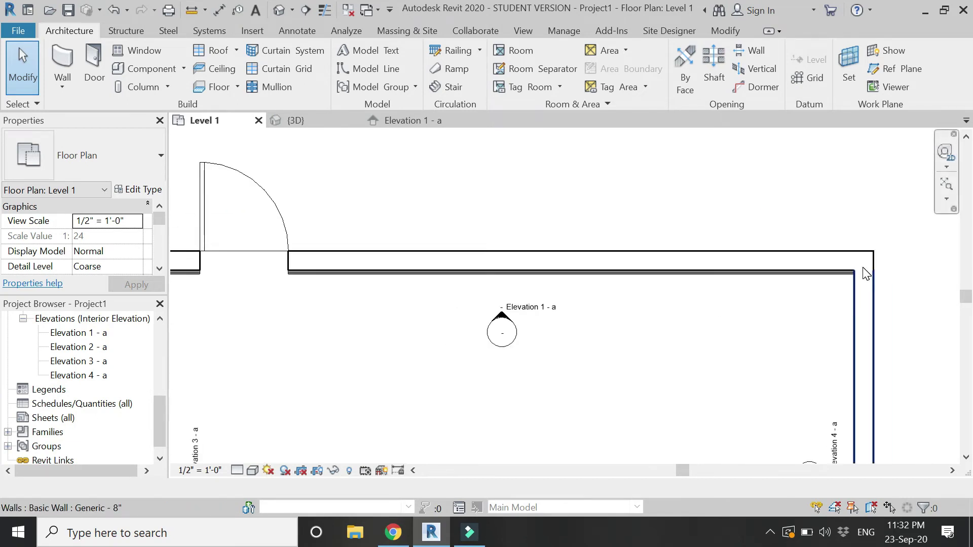
# Inspect the skirting sweep along the base of the door wall in Elevation 1 - a
pyautogui.scroll(4, 435, 268)
pyautogui.click(389, 119)
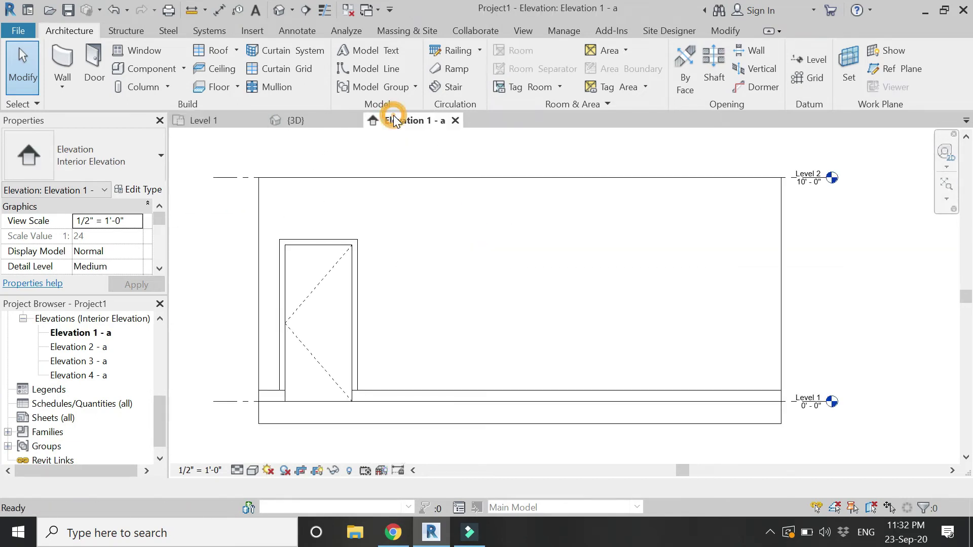
pyautogui.scroll(3, 375, 400)
pyautogui.click(376, 392)
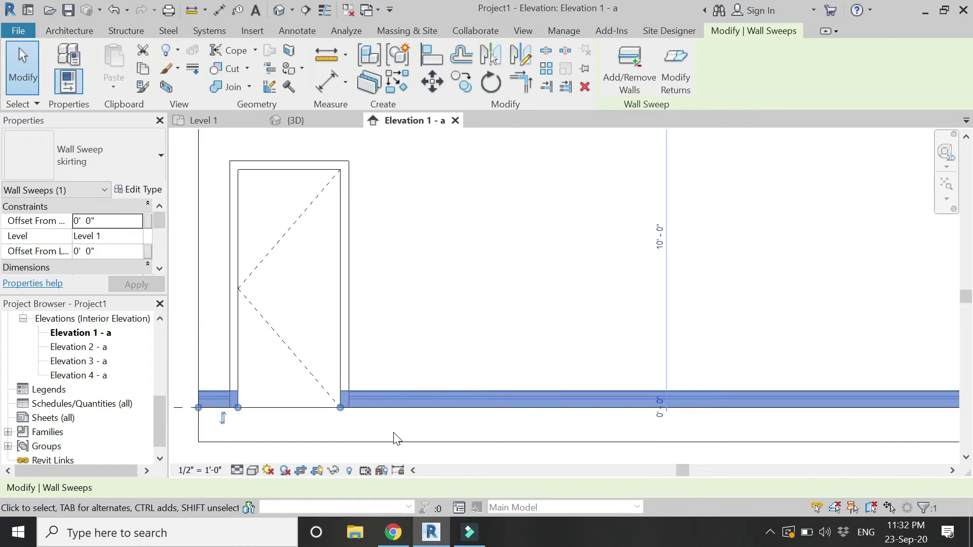
pyautogui.click(395, 437)
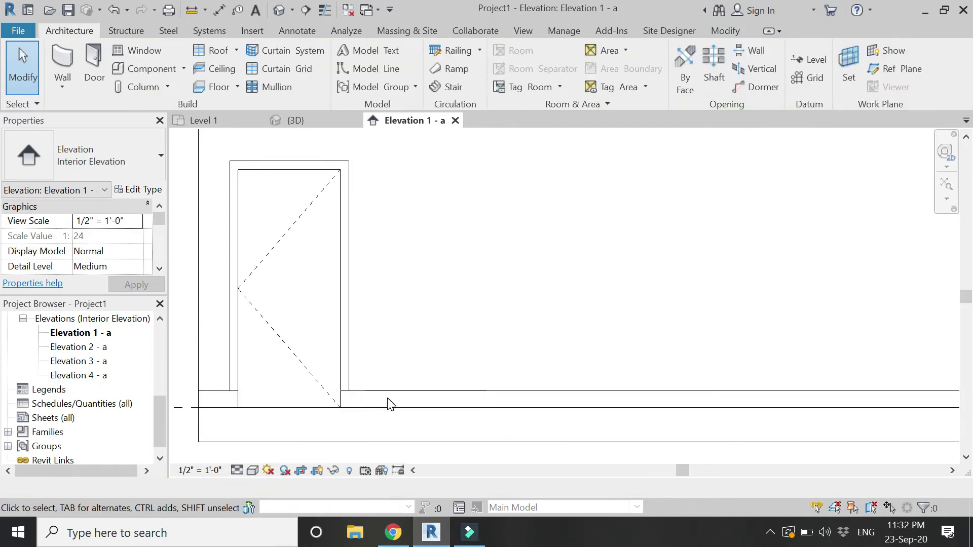
# Reopen the recent family file skirting profile.rfa with its profile outline in close view
pyautogui.click(25, 32)
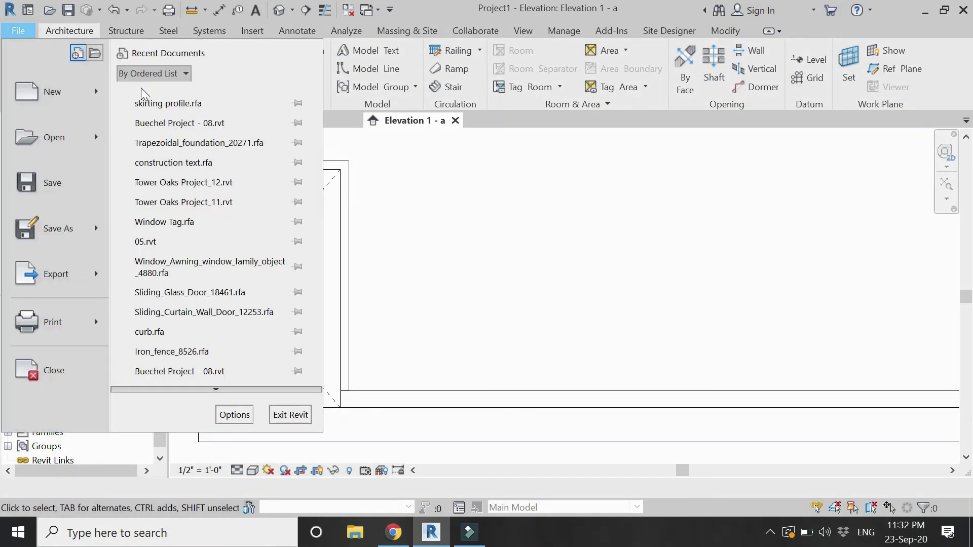
pyautogui.click(473, 242)
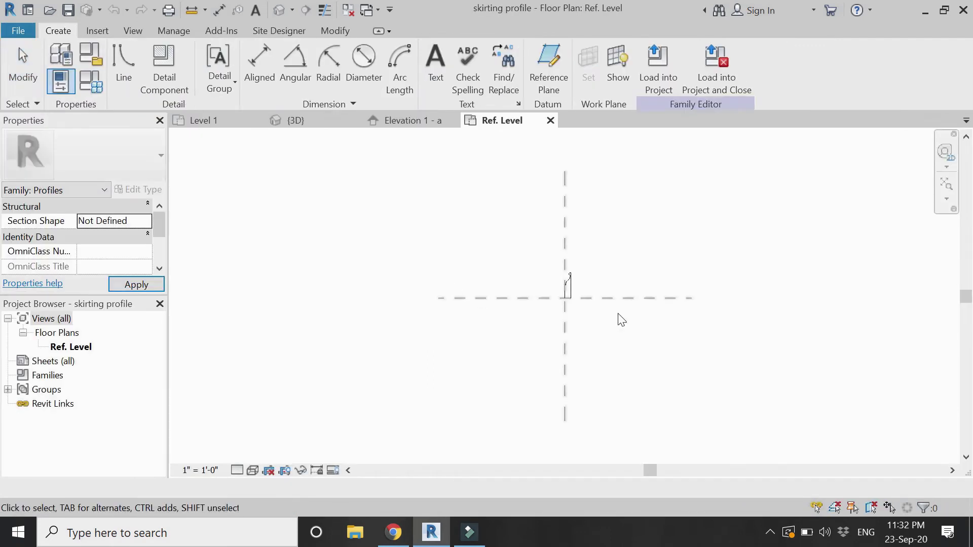
pyautogui.scroll(3, 593, 279)
# Mirror all the profile outline lines, without the reference planes, about the vertical reference plane without keeping a copy
pyautogui.moveTo(586, 246); pyautogui.dragTo(504, 384)
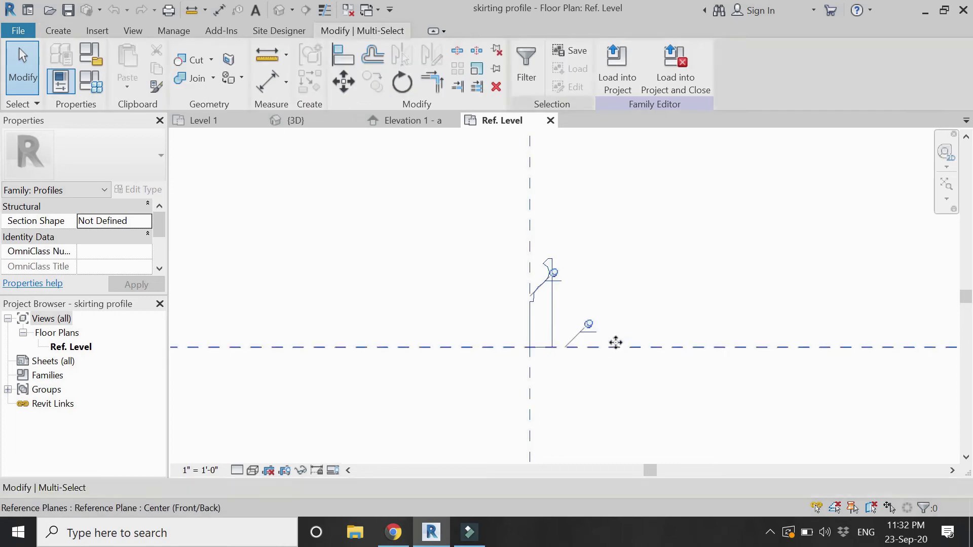
pyautogui.keyDown('shift'); pyautogui.moveTo(578, 184); pyautogui.dragTo(497, 217); pyautogui.keyUp('shift')
pyautogui.click(412, 56)
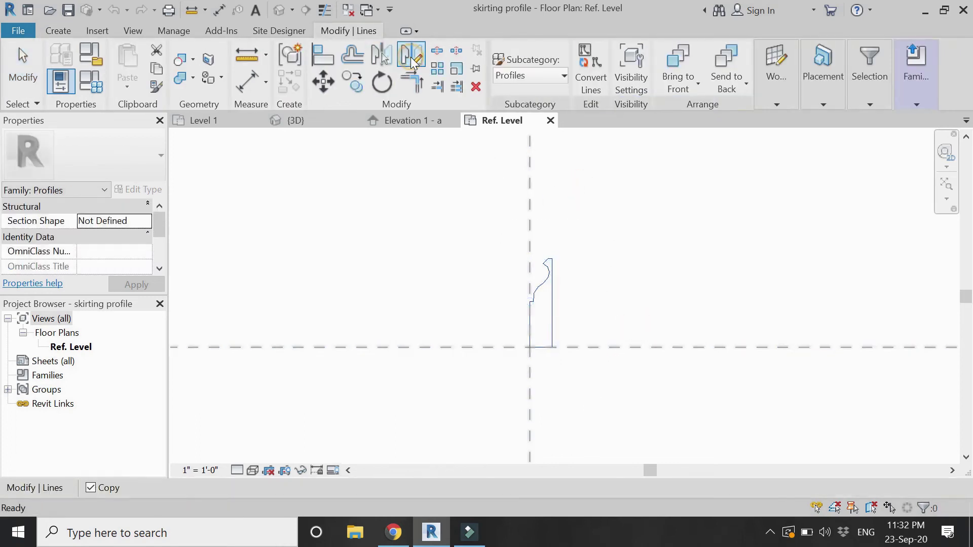
pyautogui.click(90, 487)
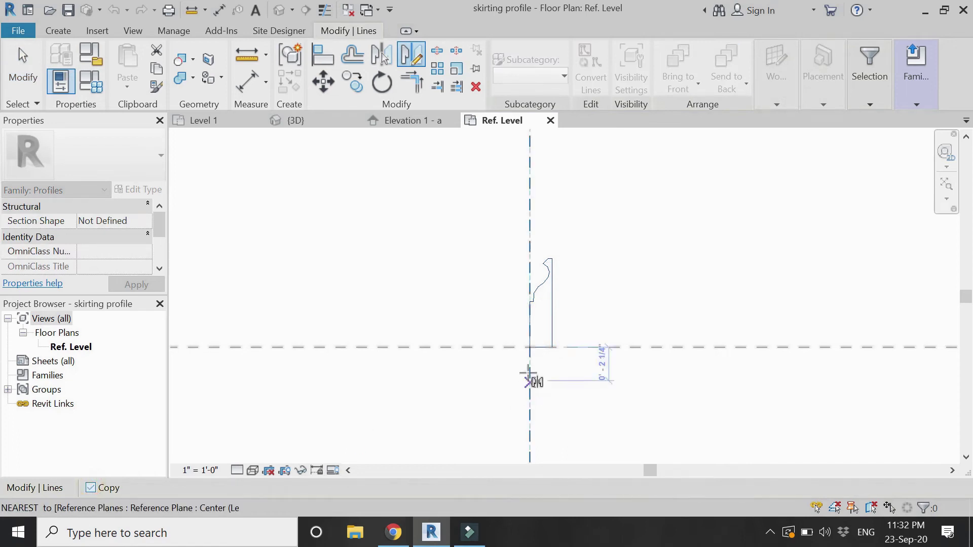
pyautogui.click(530, 347)
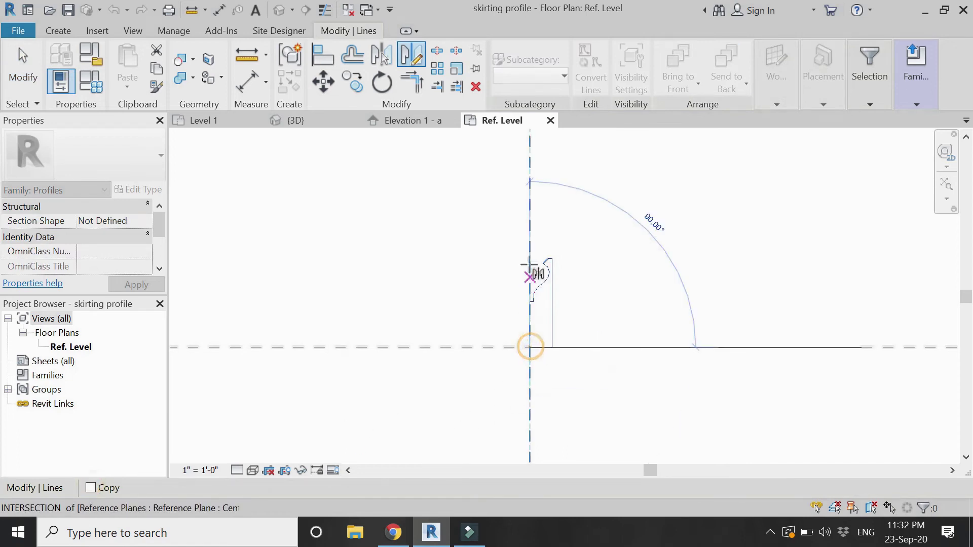
pyautogui.click(530, 238)
# Move the mirrored outline right so its lower-left corner sits on the reference plane intersection
pyautogui.click(319, 83)
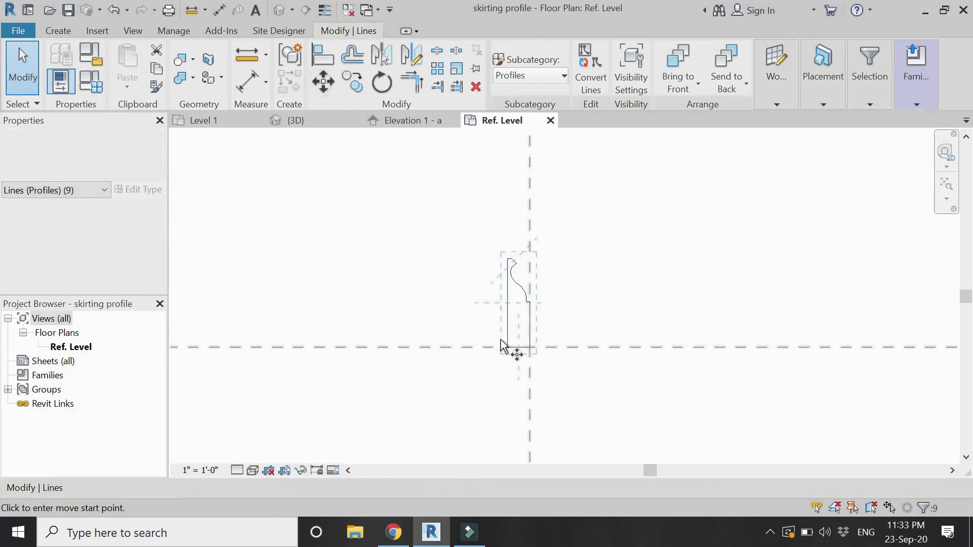
pyautogui.click(530, 347)
pyautogui.press('Return')
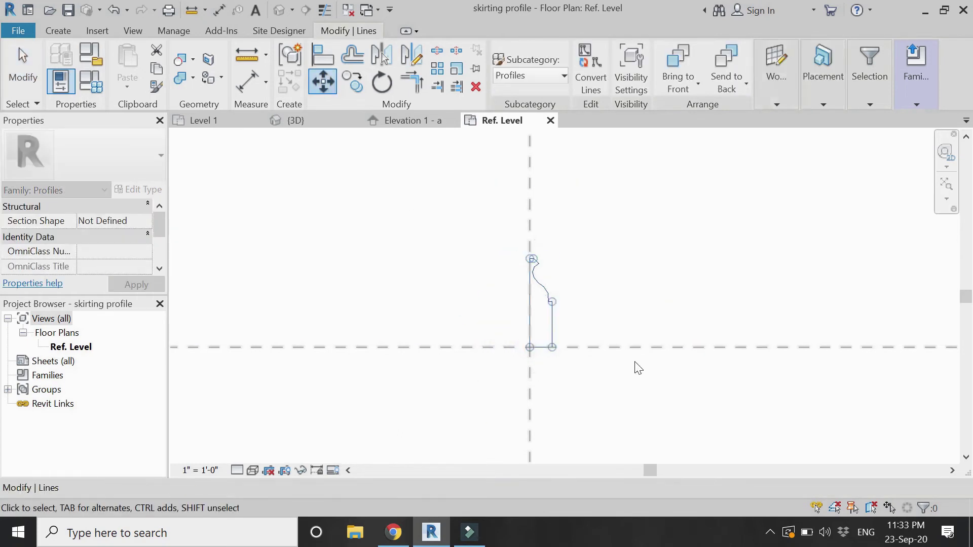
pyautogui.press('Escape')
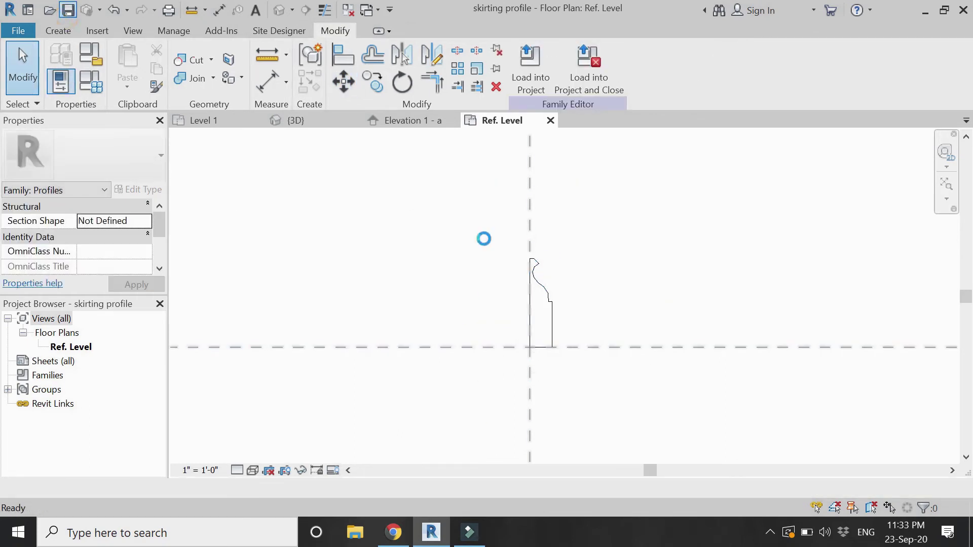
# Load the skirting profile family into the project and close it, overwriting the existing version, and check the skirting beside the door in Elevation 1 - a
pyautogui.click(580, 68)
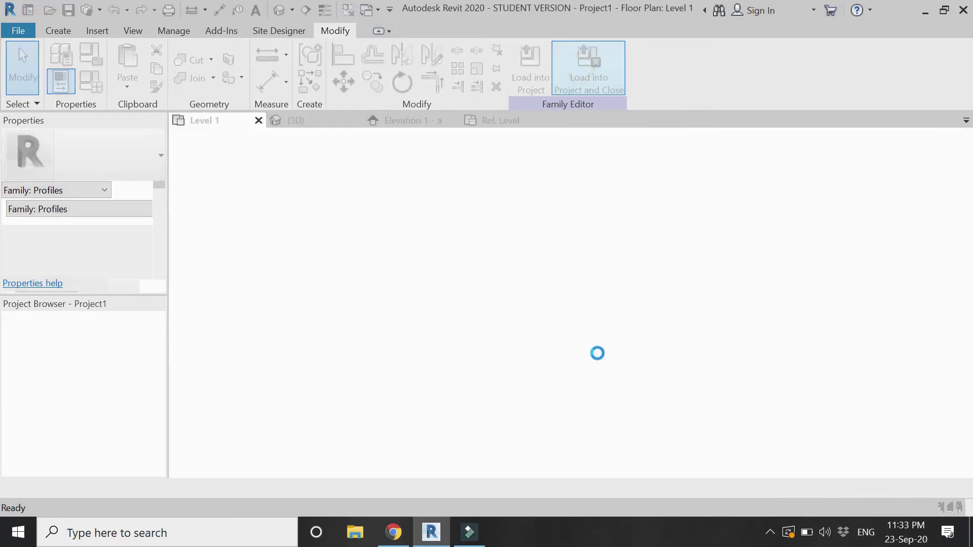
pyautogui.click(499, 222)
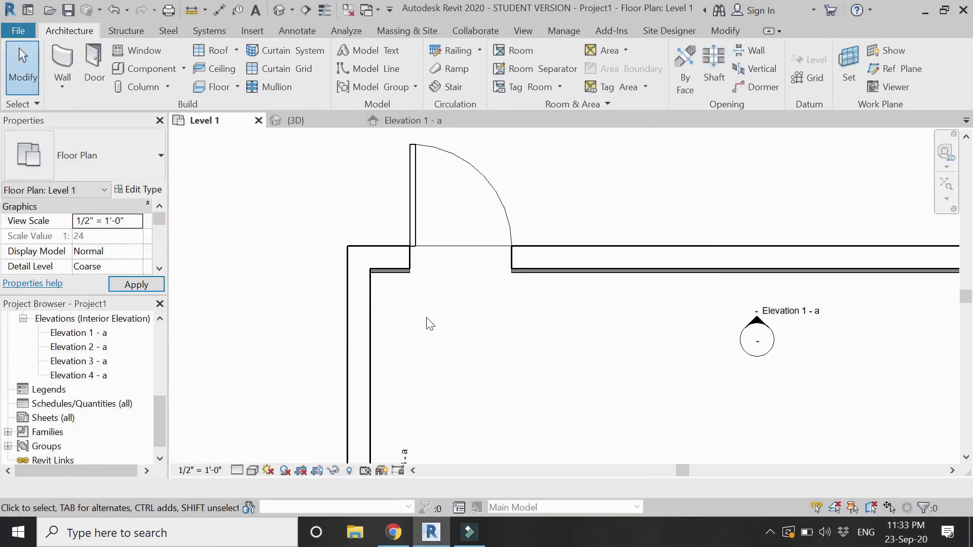
pyautogui.click(409, 120)
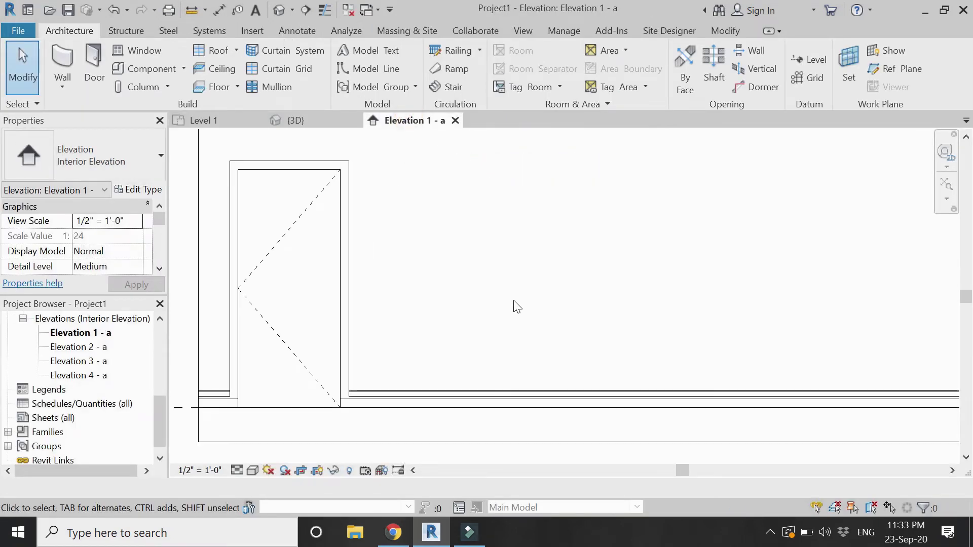
pyautogui.scroll(-1, 439, 364)
pyautogui.scroll(3, 263, 397)
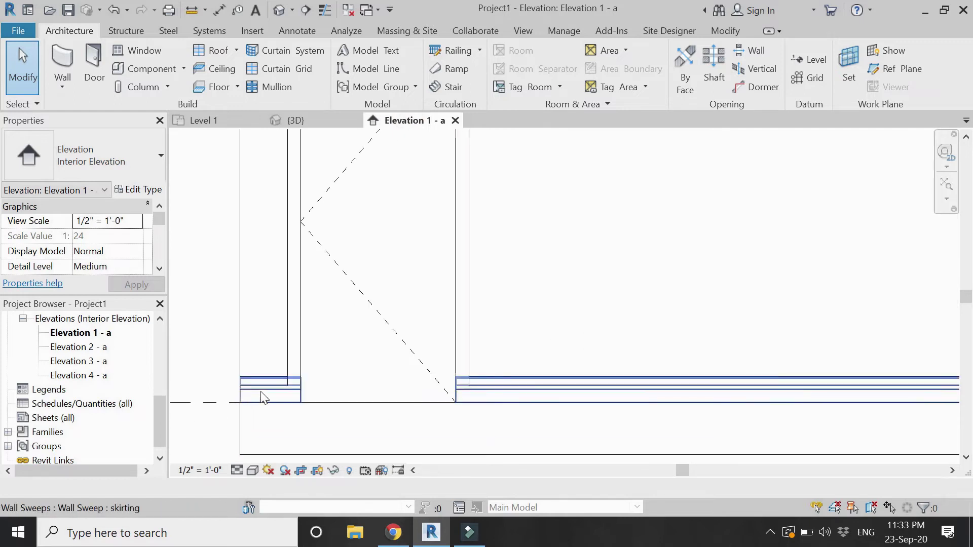
pyautogui.scroll(3, 263, 397)
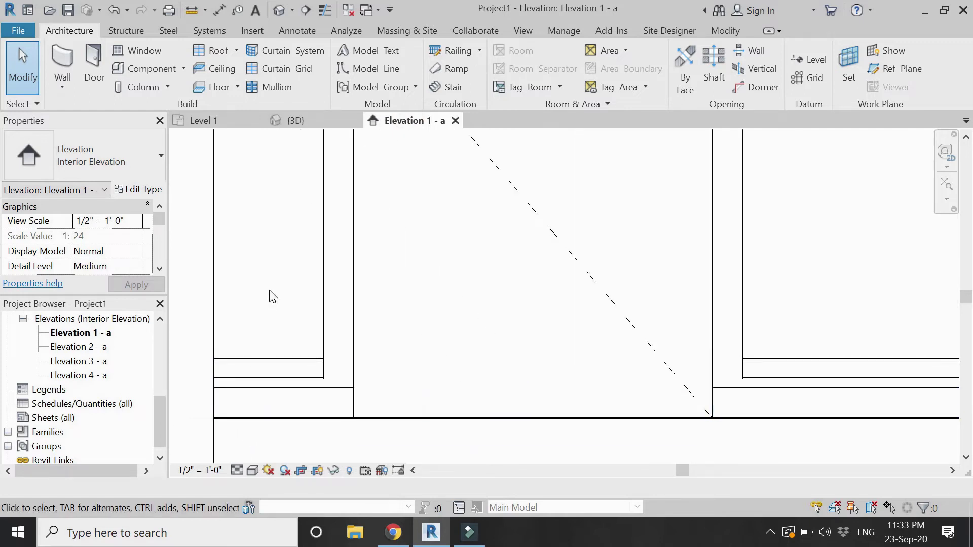
# Pull the skirting sweep's ends at both sides of the door back to the outer edges of the door frame
pyautogui.click(324, 295)
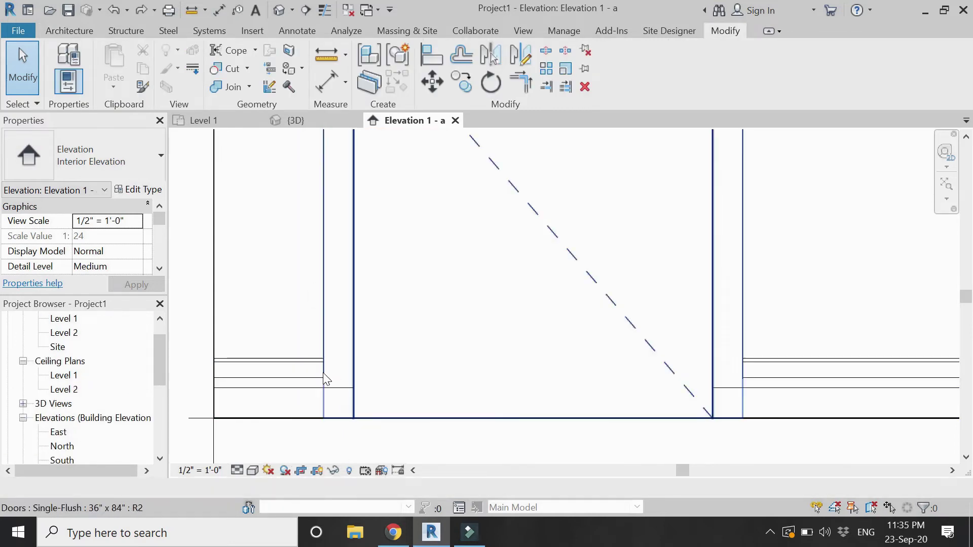
pyautogui.click(310, 365)
pyautogui.moveTo(352, 417); pyautogui.dragTo(323, 419)
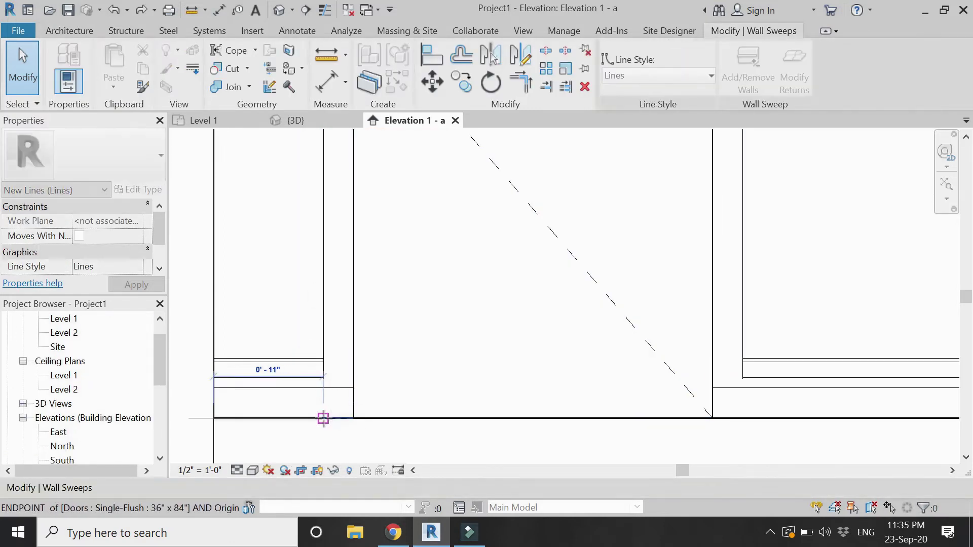
pyautogui.press('Escape')
pyautogui.click(743, 409)
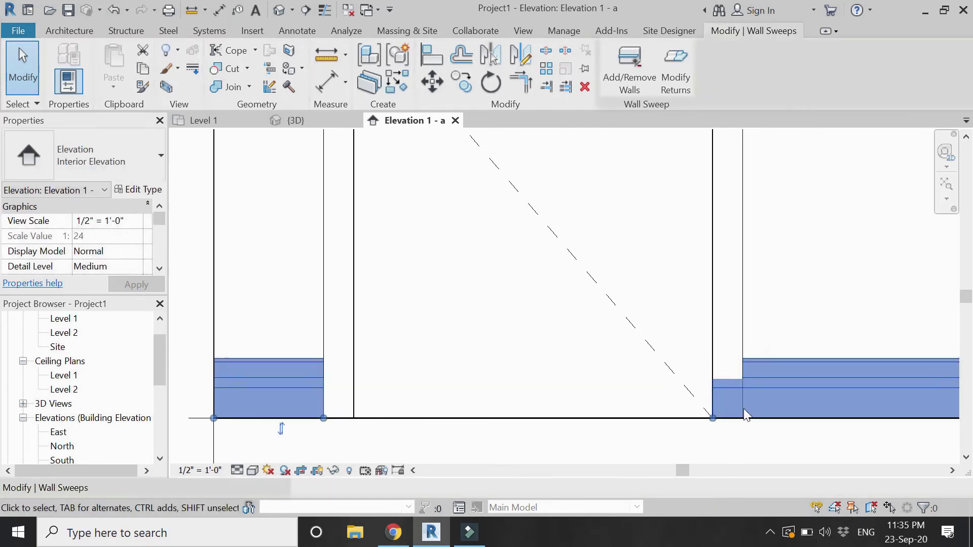
pyautogui.moveTo(713, 418); pyautogui.dragTo(742, 418)
pyautogui.click(389, 403)
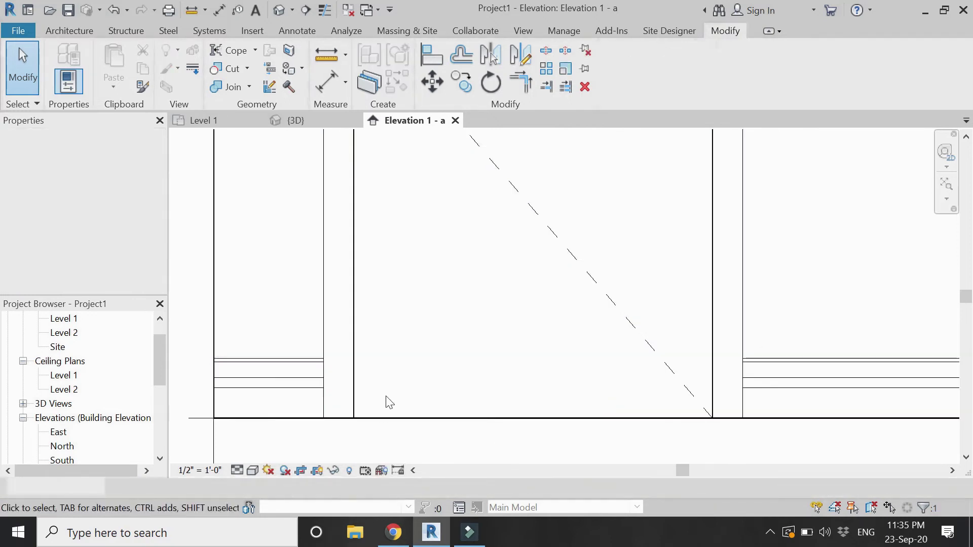
pyautogui.click(294, 364)
pyautogui.scroll(-6, 293, 364)
pyautogui.press('Escape')
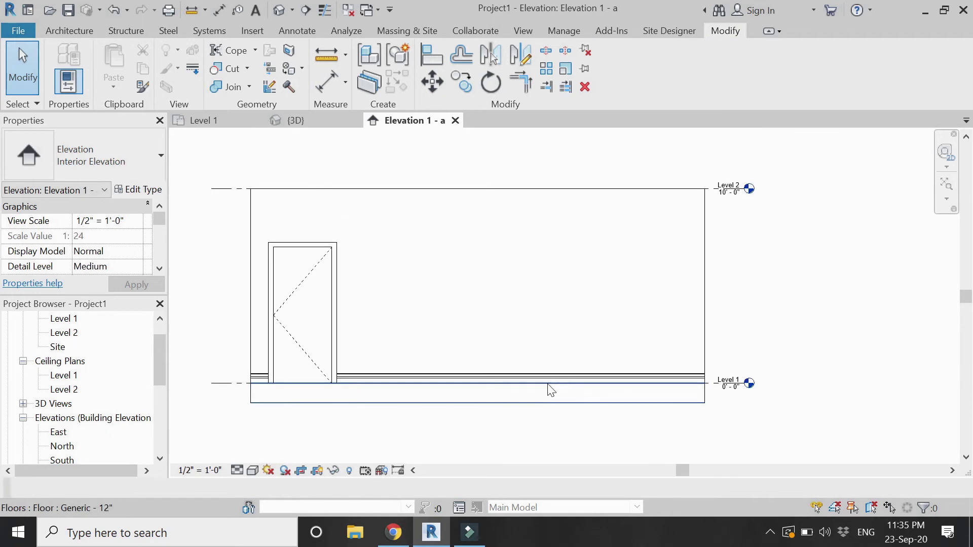
# Open the interior elevation Elevation 2 - a
pyautogui.scroll(-3, 72, 433)
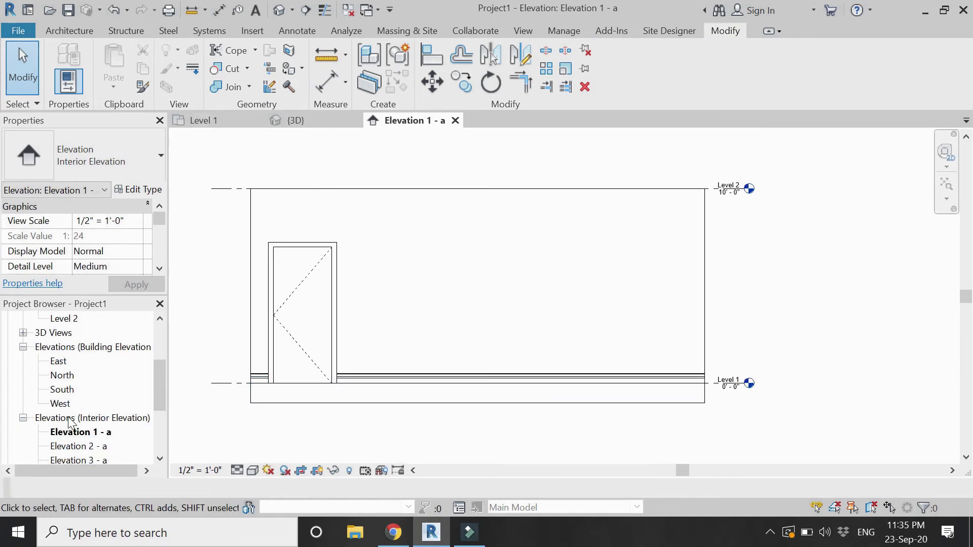
pyautogui.doubleClick(75, 403)
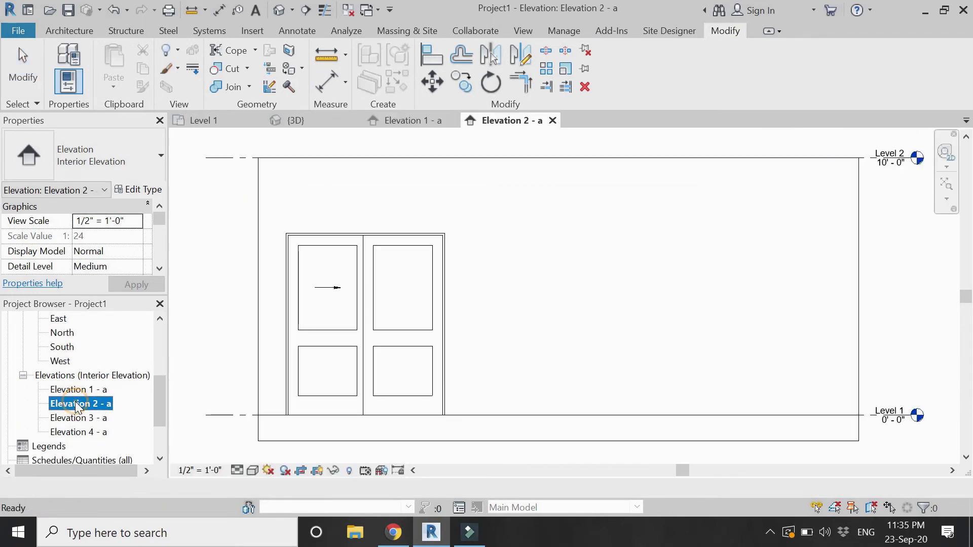
pyautogui.click(514, 364)
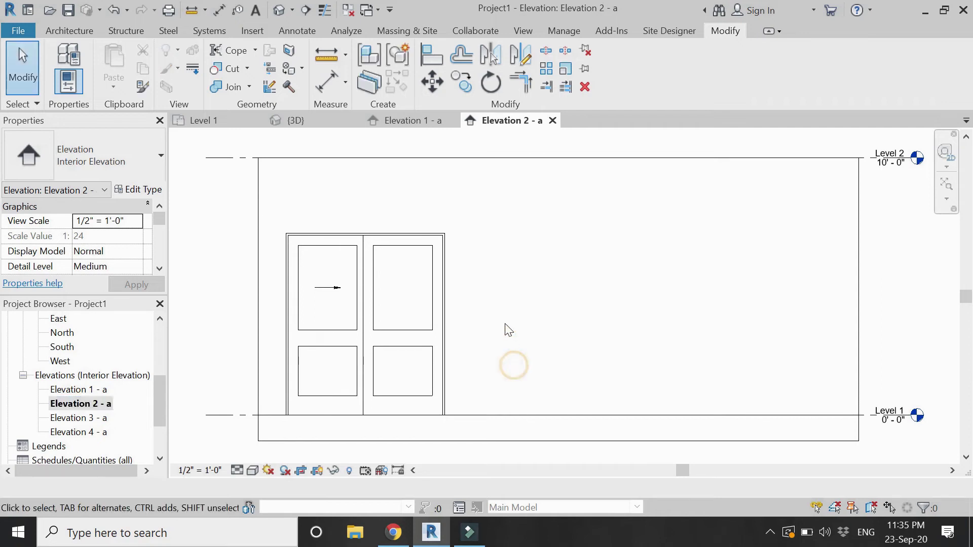
# Place a horizontal Cornice wall sweep along the base of the double-panel door wall at Level 1
pyautogui.click(83, 35)
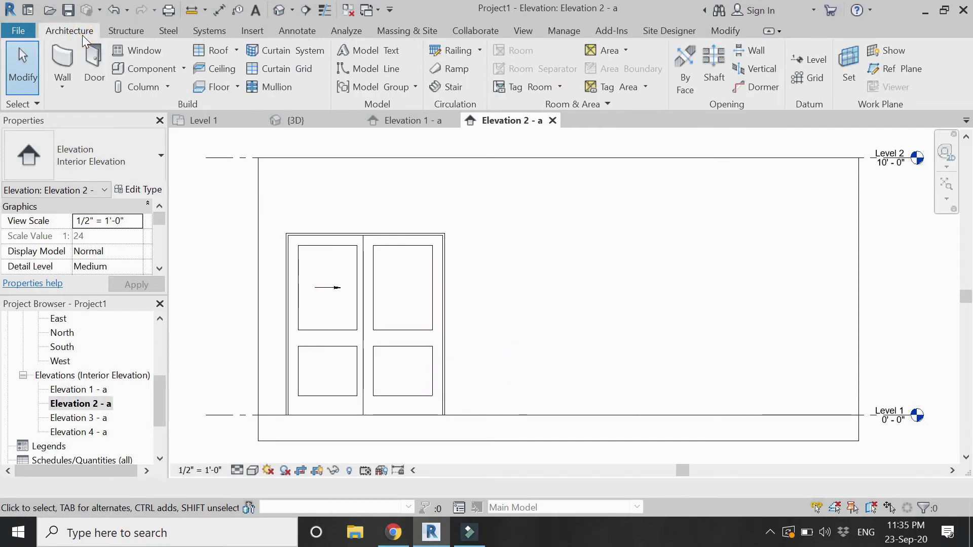
pyautogui.click(62, 87)
pyautogui.click(97, 208)
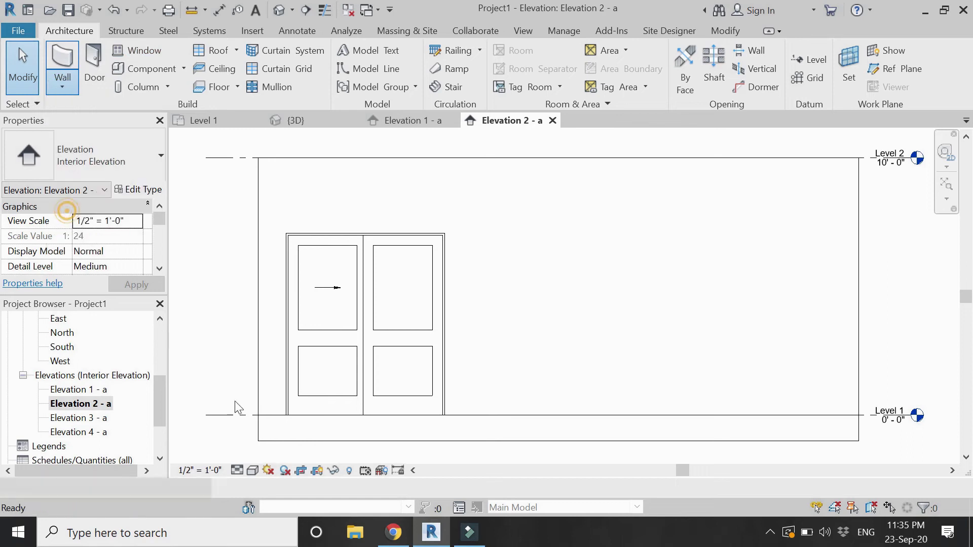
pyautogui.click(264, 411)
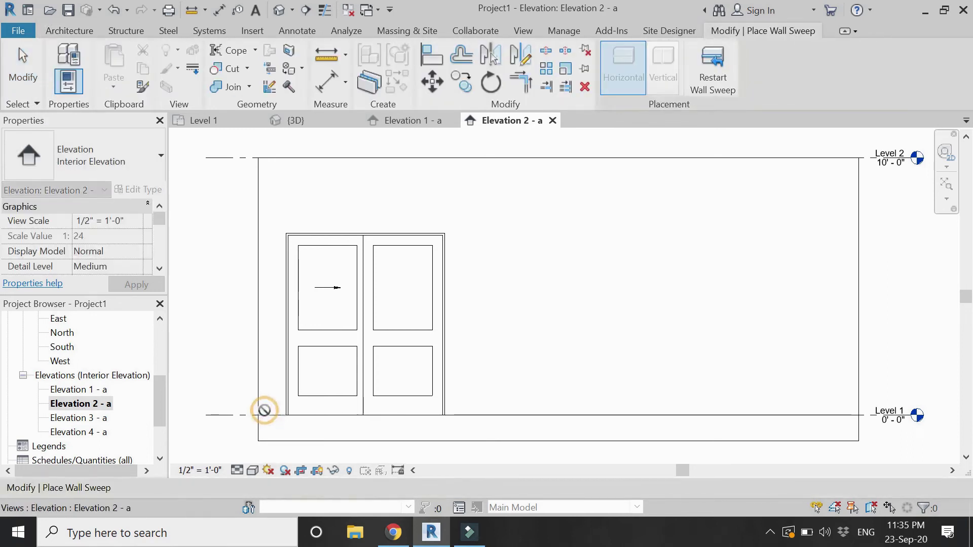
pyautogui.click(715, 83)
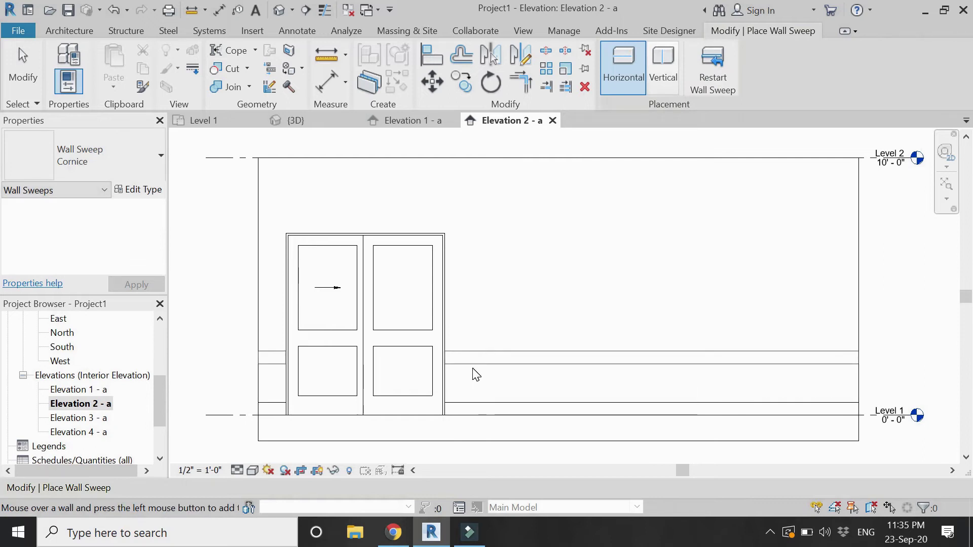
pyautogui.press('Escape')
# Select the Cornice sweep in Elevation 2 - a and examine its properties and its position on the wall in Level 1
pyautogui.click(476, 406)
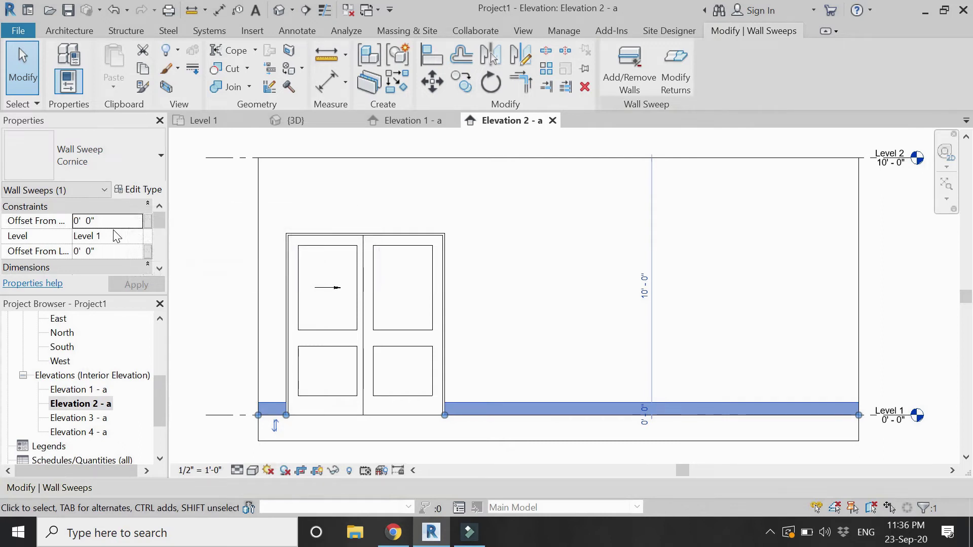
pyautogui.scroll(-6, 117, 235)
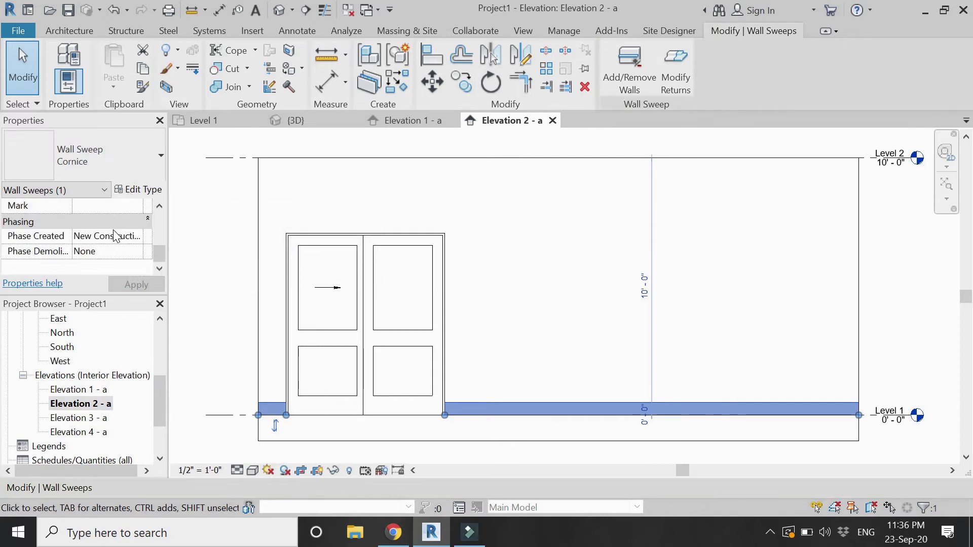
pyautogui.scroll(6, 117, 236)
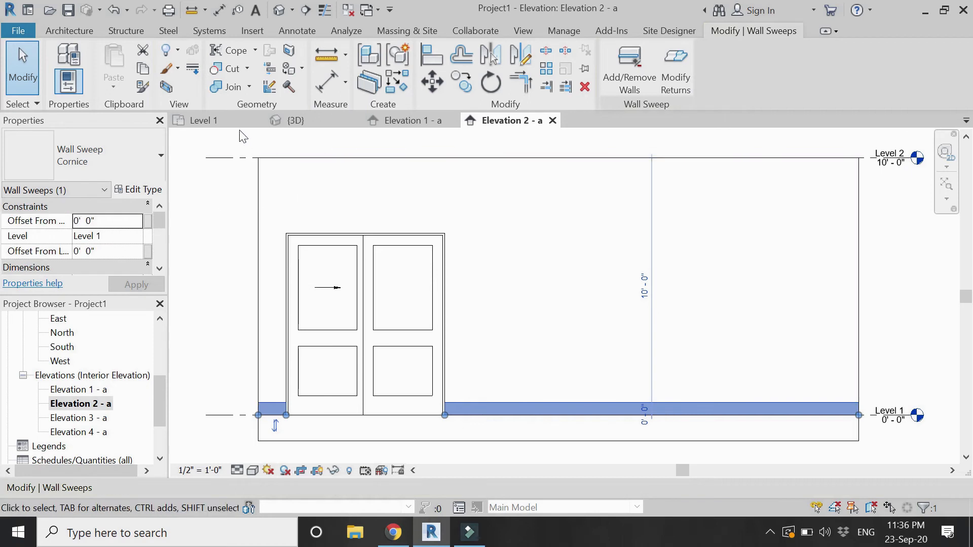
pyautogui.click(408, 121)
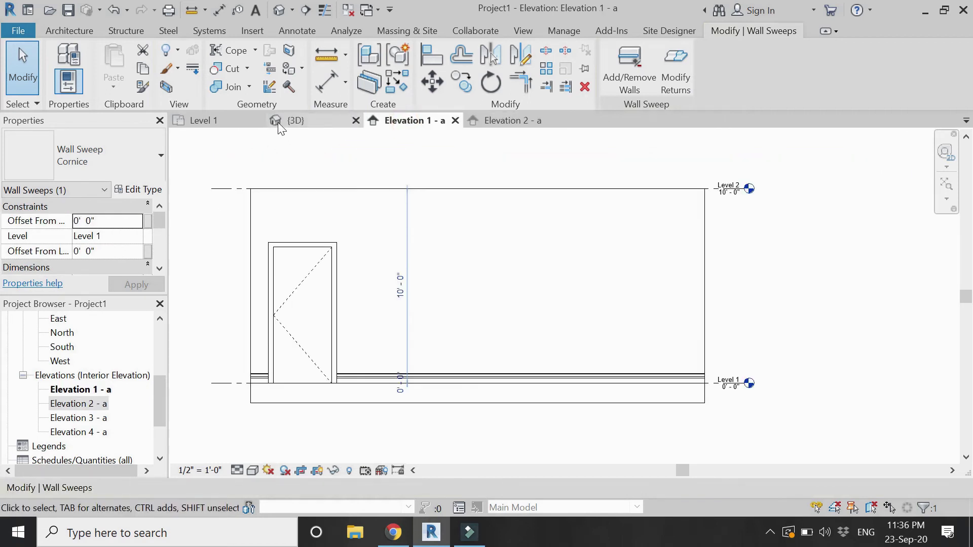
pyautogui.click(224, 123)
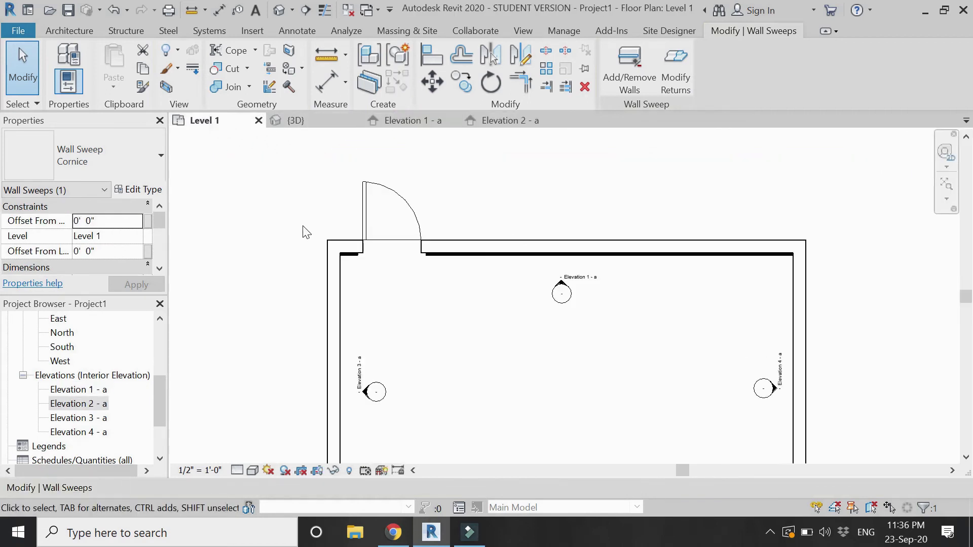
pyautogui.scroll(1, 324, 184)
pyautogui.scroll(-3, 411, 402)
pyautogui.scroll(5, 534, 350)
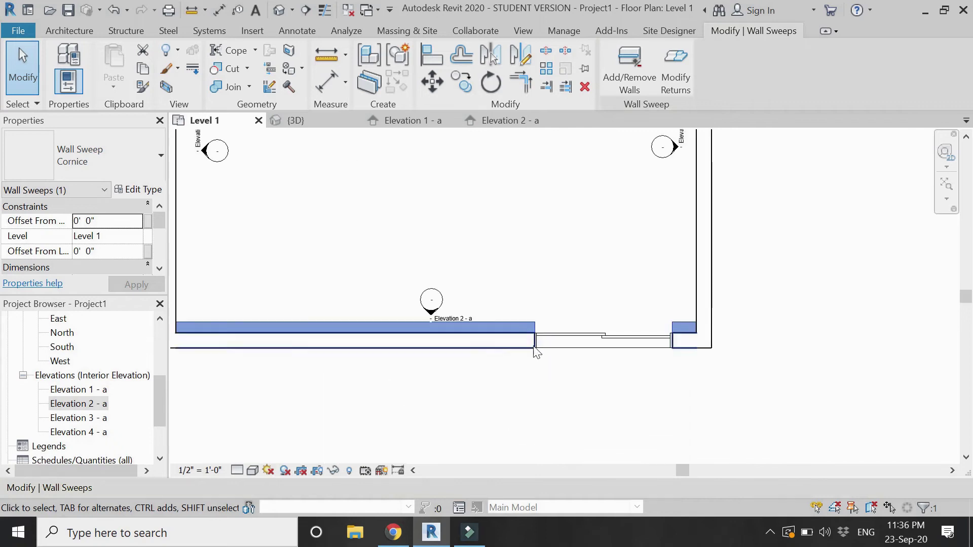
# Change the Cornice wall sweep on the double-panel door wall to the skirting type and check it in Elevation 2 - a
pyautogui.click(563, 332)
pyautogui.scroll(-1, 567, 365)
pyautogui.click(501, 330)
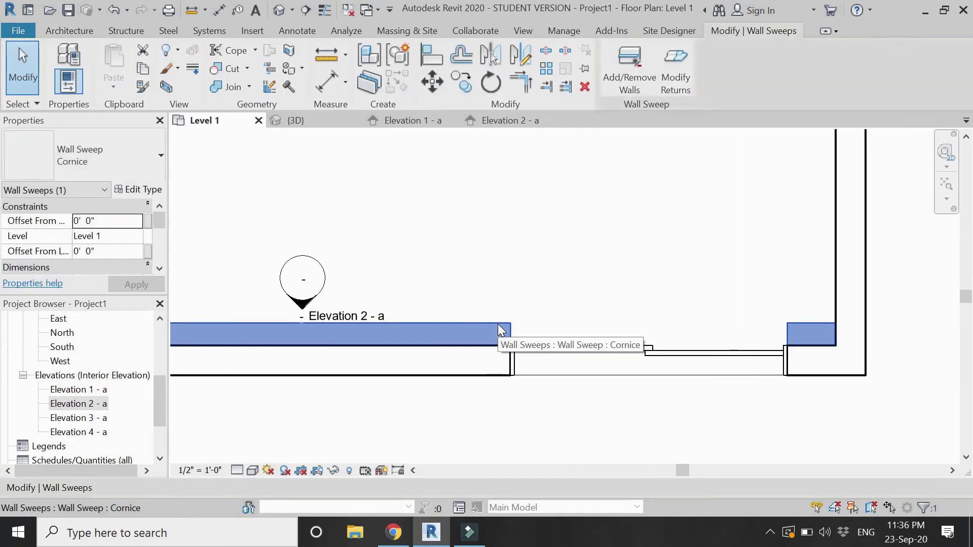
pyautogui.click(134, 154)
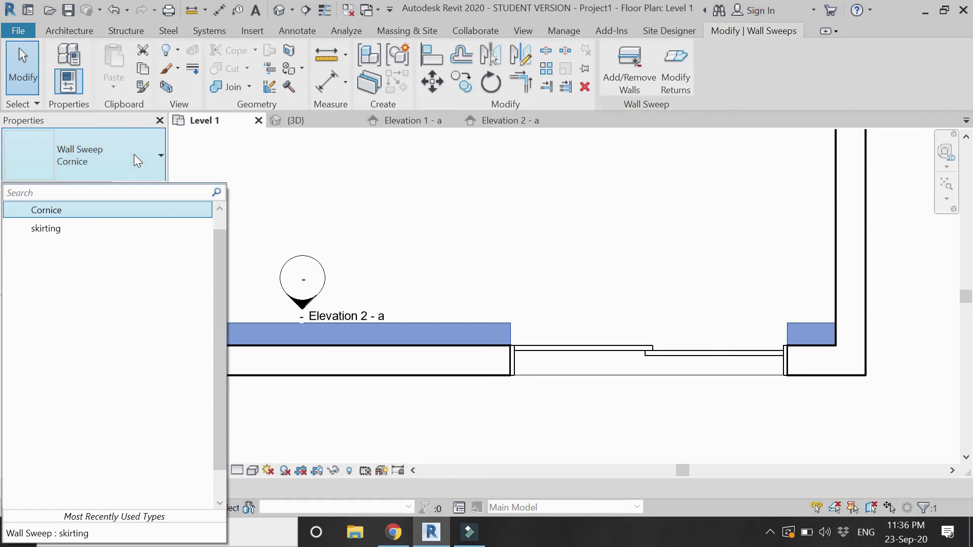
pyautogui.click(121, 228)
pyautogui.click(457, 422)
pyautogui.click(538, 120)
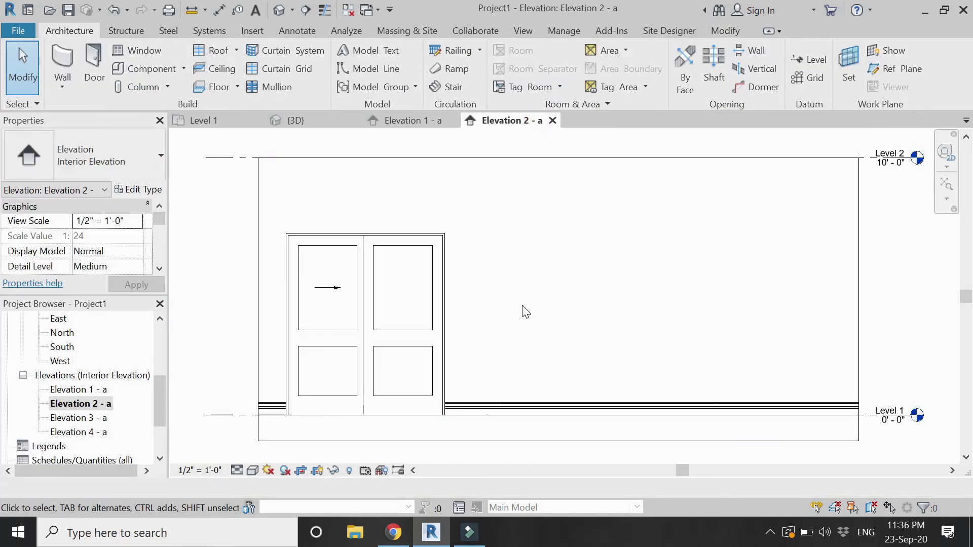
pyautogui.scroll(-2, 525, 311)
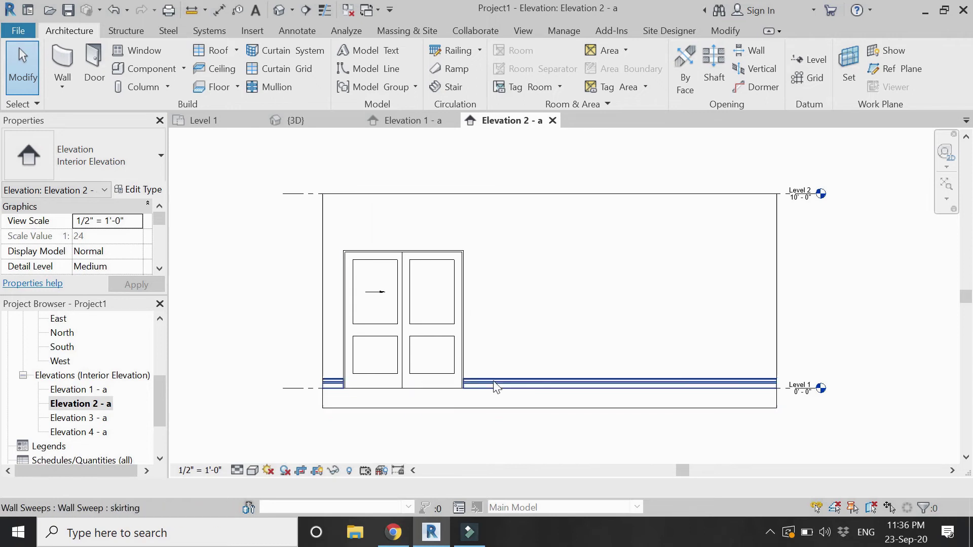
# Place a horizontal skirting wall sweep along the wall base at Level 1 in Elevation 3 - a, dismissing the save reminder
pyautogui.doubleClick(76, 418)
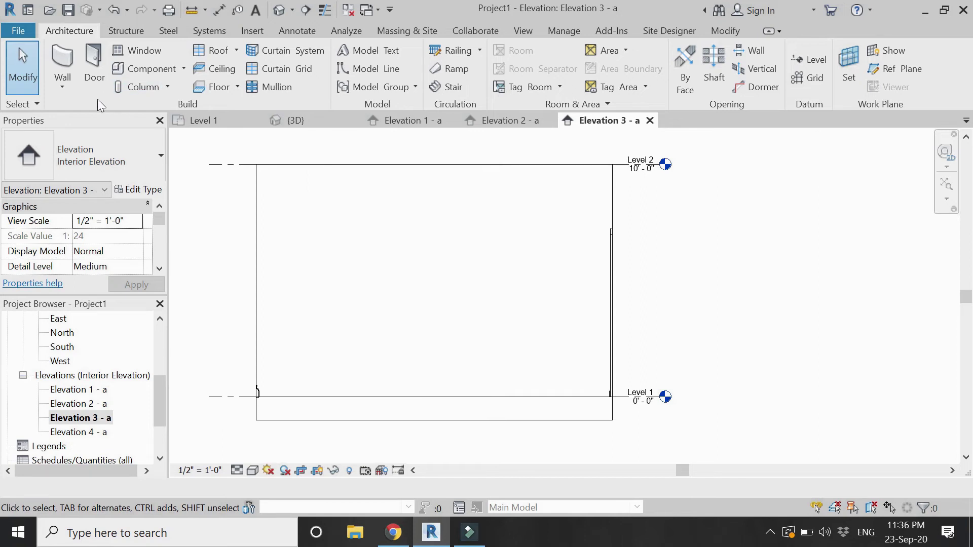
pyautogui.click(62, 87)
pyautogui.click(97, 209)
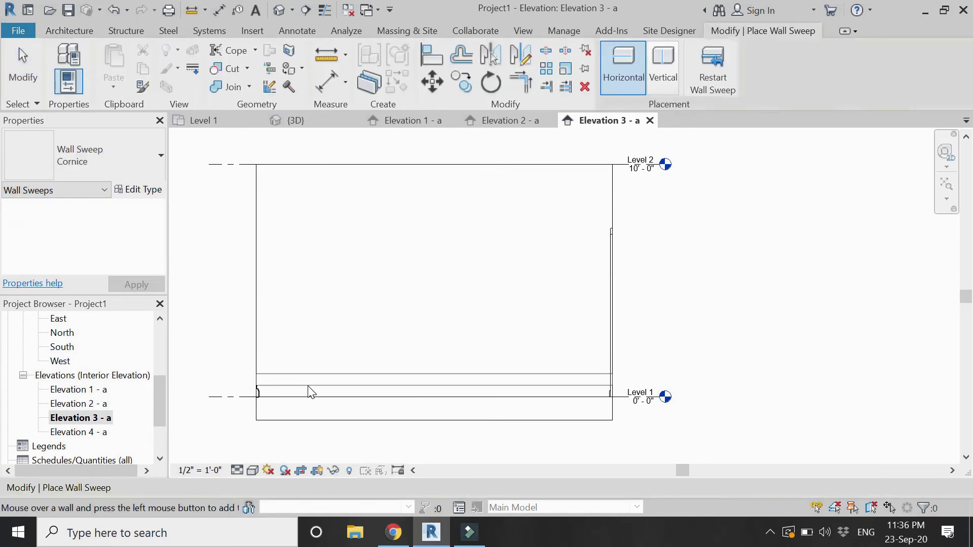
pyautogui.click(97, 161)
pyautogui.click(109, 231)
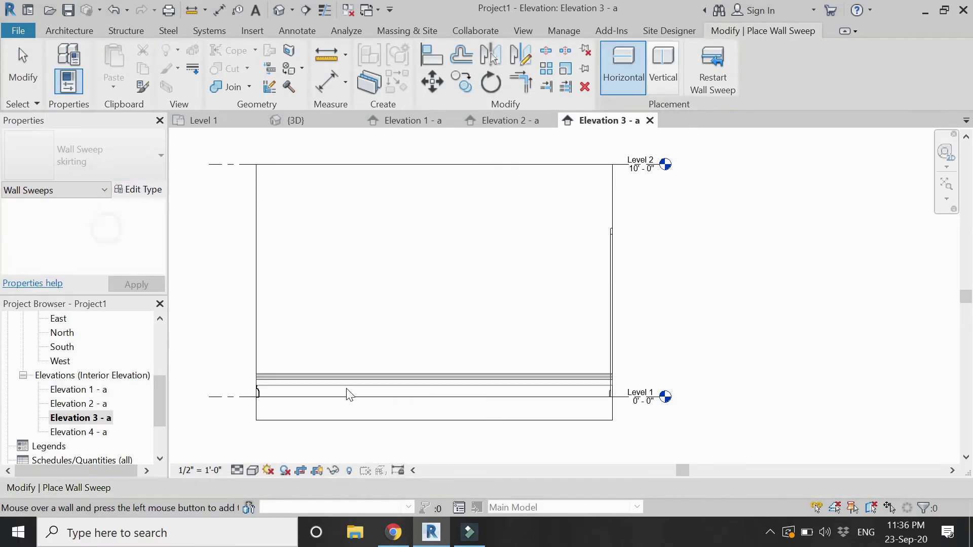
pyautogui.click(352, 395)
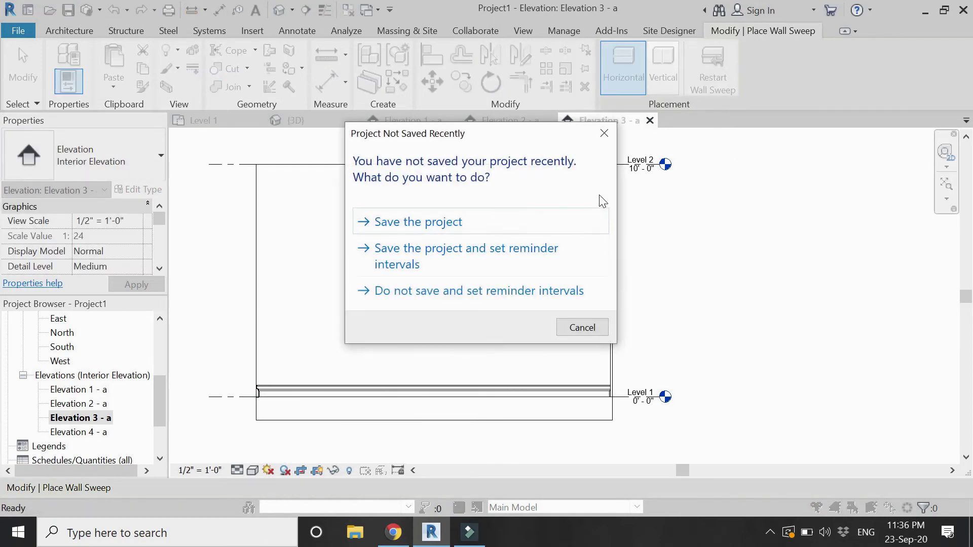
pyautogui.click(604, 134)
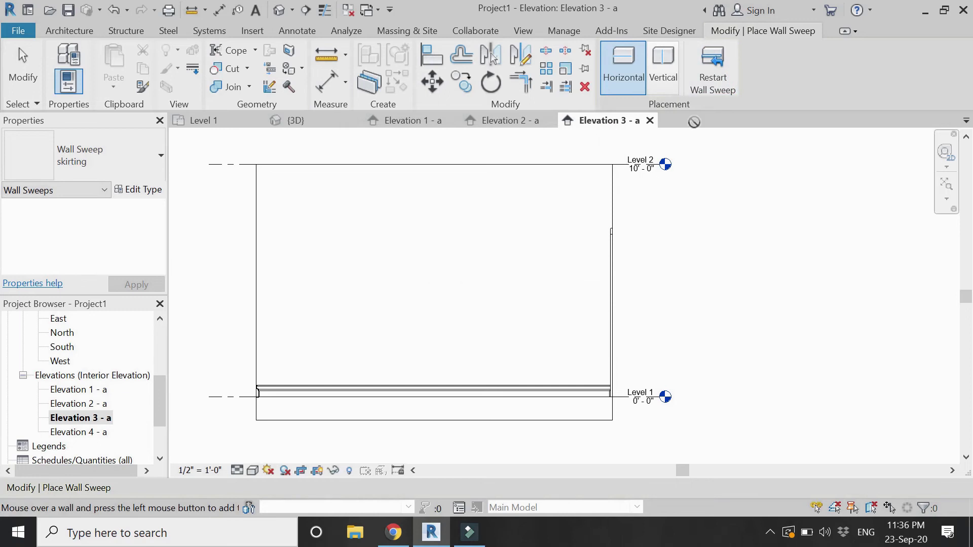
pyautogui.press('Escape')
pyautogui.press('Escape')
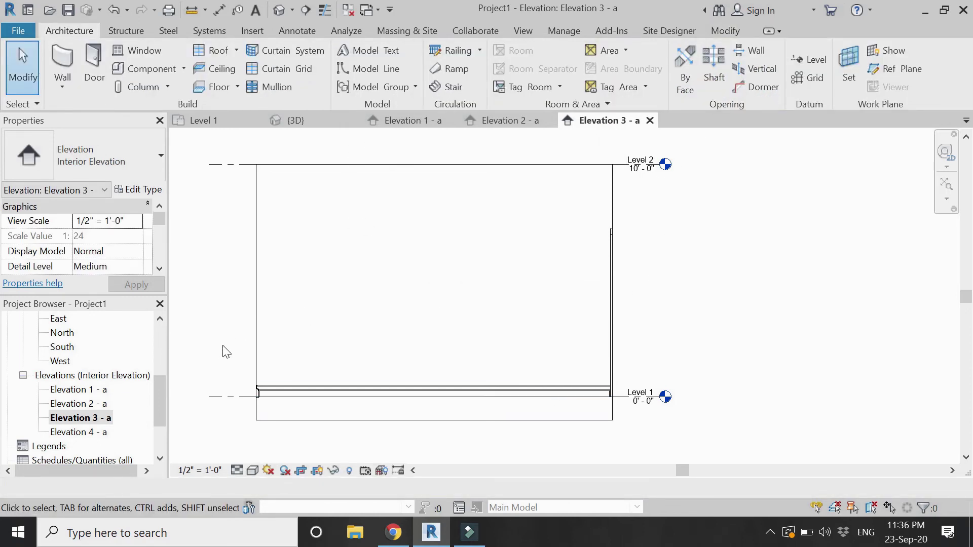
# Place a horizontal skirting wall sweep along the wall base at Level 1 in the interior elevation Elevation 4 - a
pyautogui.doubleClick(54, 433)
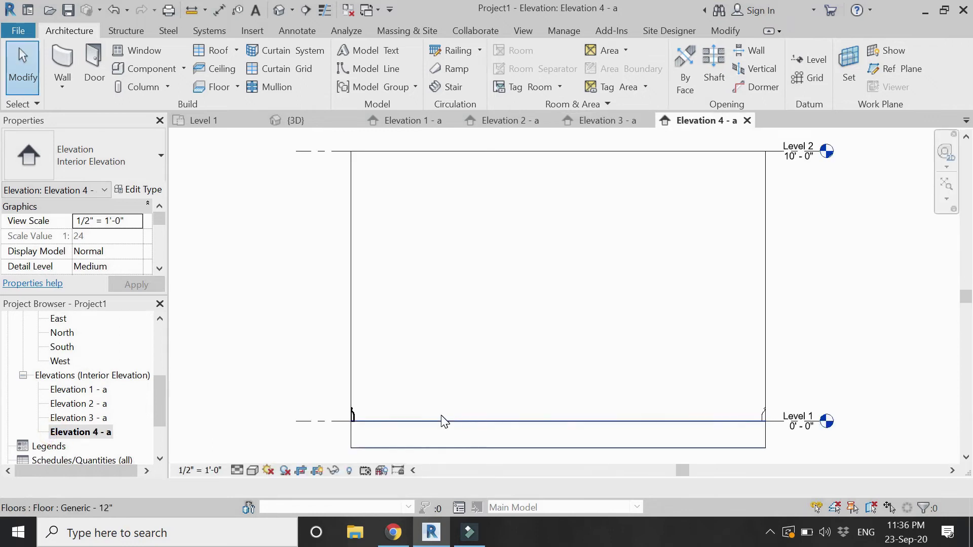
pyautogui.scroll(-1, 497, 387)
pyautogui.scroll(1, 581, 336)
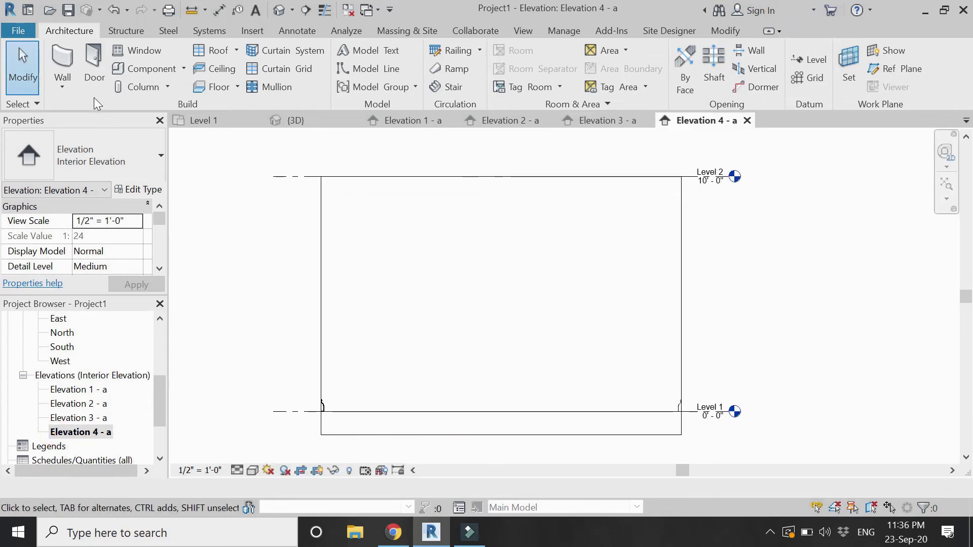
pyautogui.click(62, 87)
pyautogui.click(101, 221)
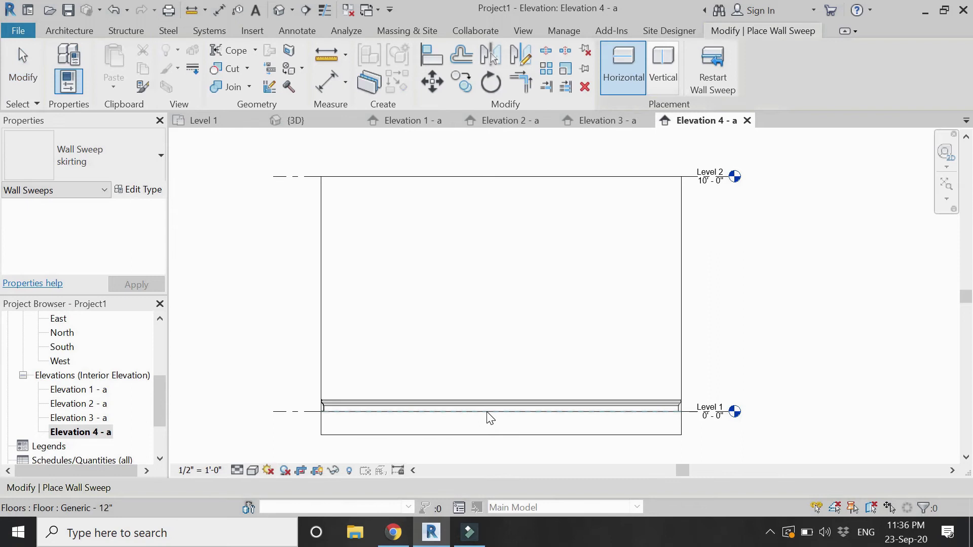
pyautogui.click(486, 411)
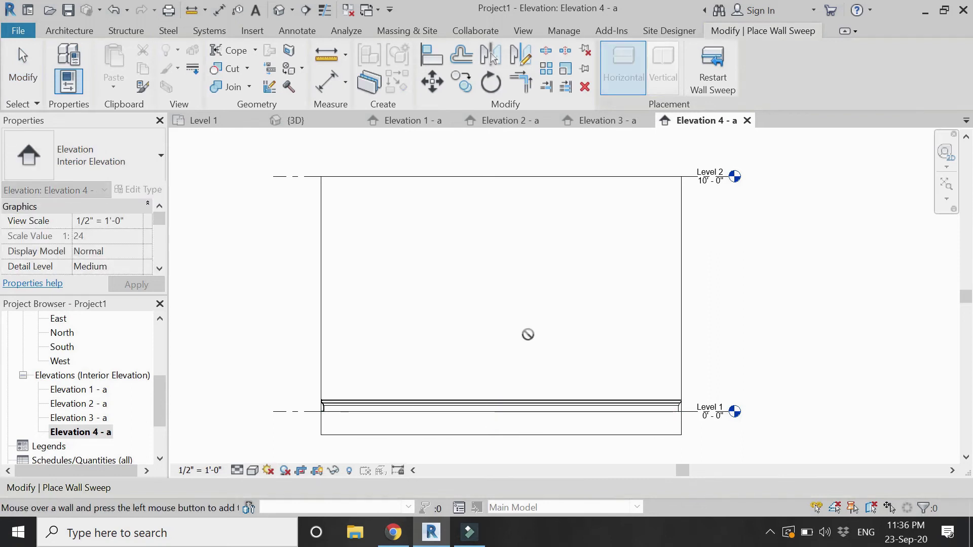
pyautogui.click(731, 84)
pyautogui.press('Escape')
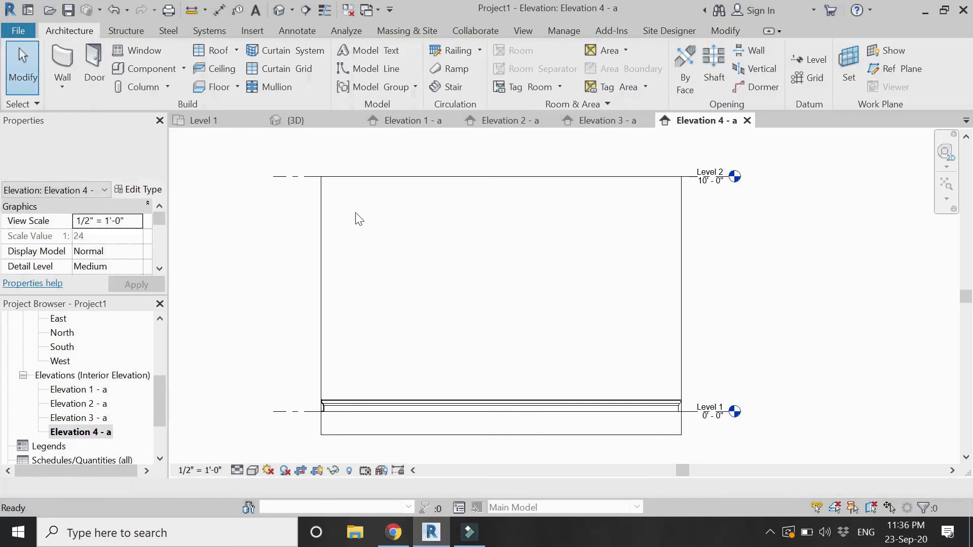
# Examine the skirting sweeps along the walls, in the room corners and beside the door frame in the 3D view
pyautogui.click(315, 121)
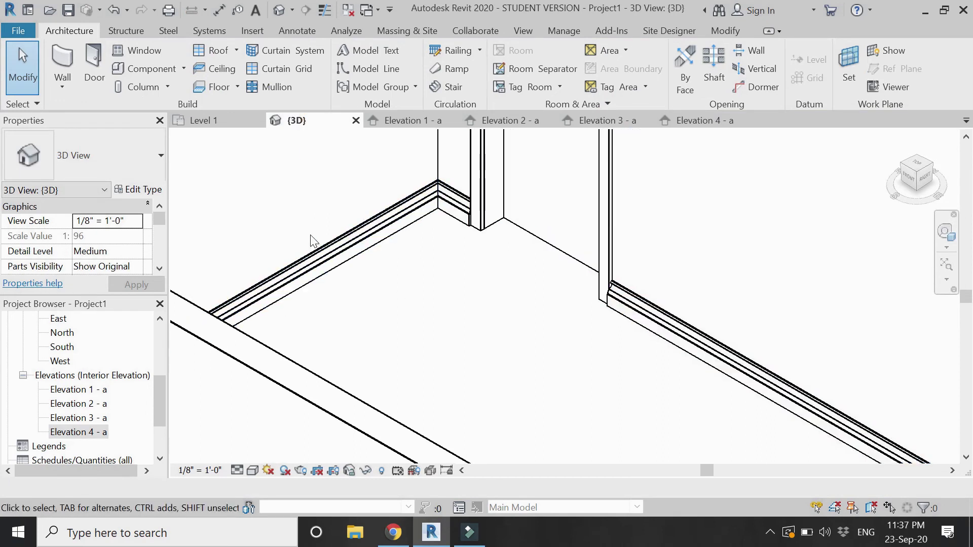
pyautogui.scroll(-2, 310, 238)
pyautogui.scroll(-2, 310, 238)
pyautogui.scroll(4, 395, 206)
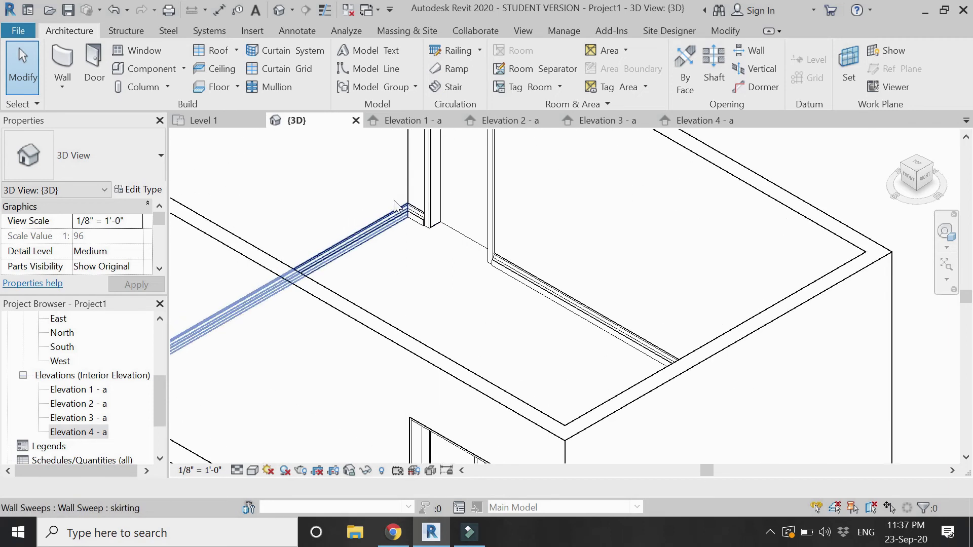
pyautogui.scroll(3, 396, 204)
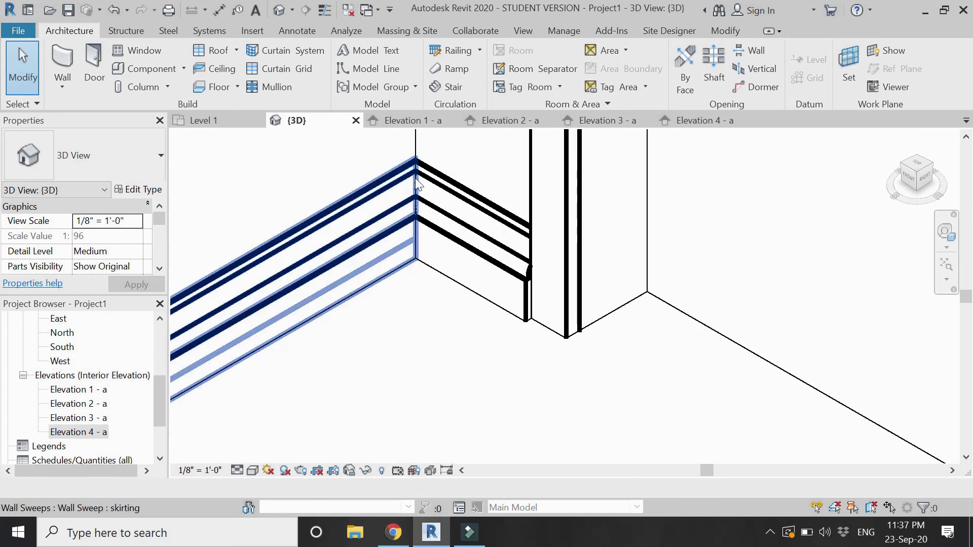
pyautogui.scroll(-3, 471, 203)
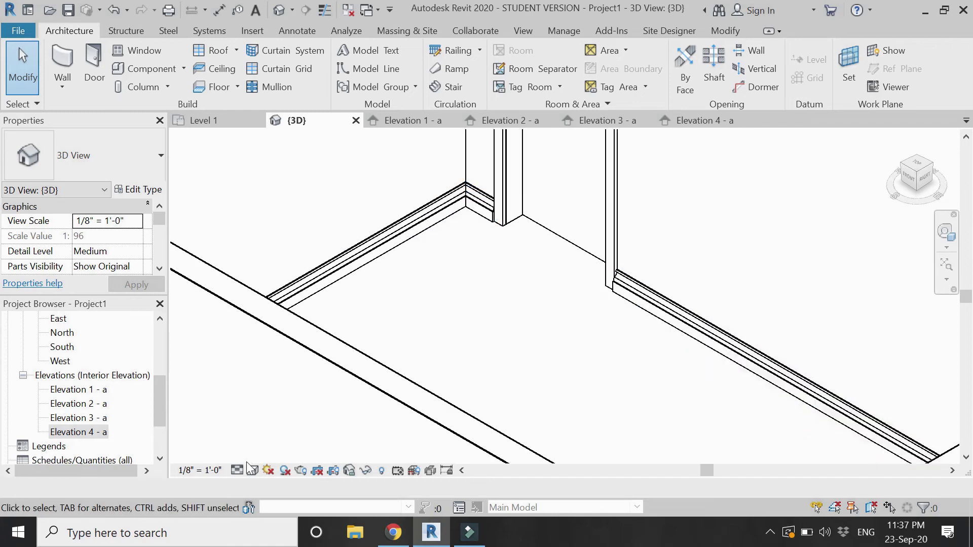
pyautogui.scroll(-5, 462, 329)
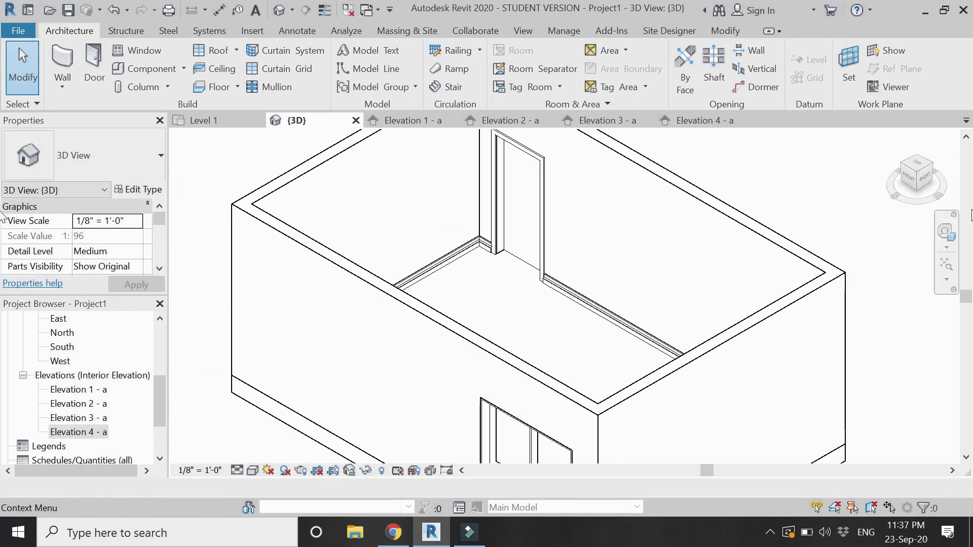
pyautogui.click(946, 232)
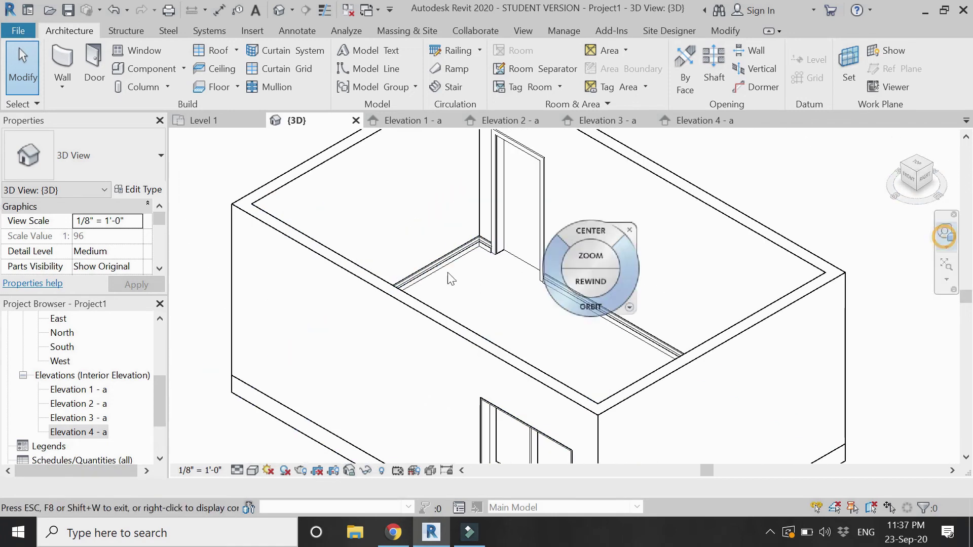
pyautogui.moveTo(586, 230); pyautogui.dragTo(450, 278)
pyautogui.moveTo(483, 309); pyautogui.dragTo(302, 329)
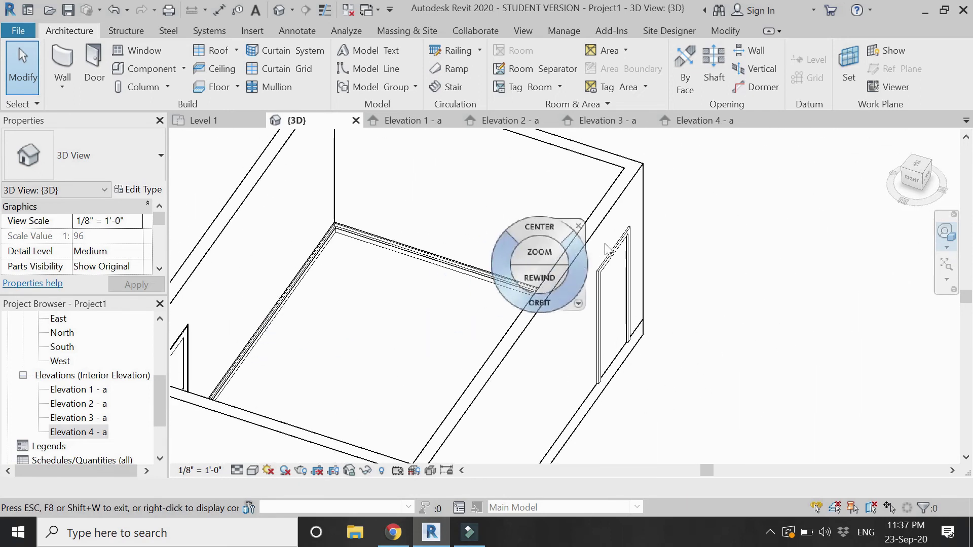
pyautogui.press('Escape')
pyautogui.scroll(2, 454, 212)
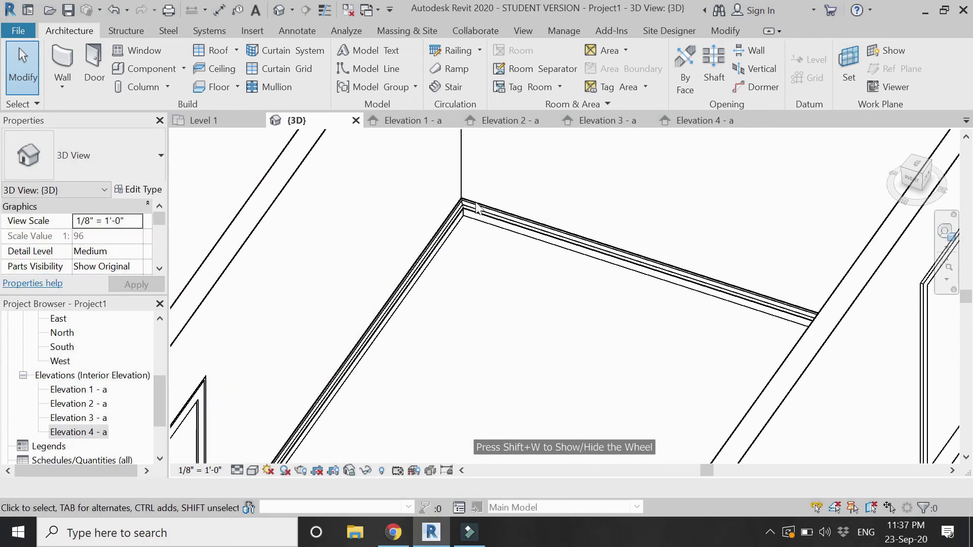
# Examine the skirting's corner joints and its ends beside both doors in the Level 1 floor plan
pyautogui.click(230, 121)
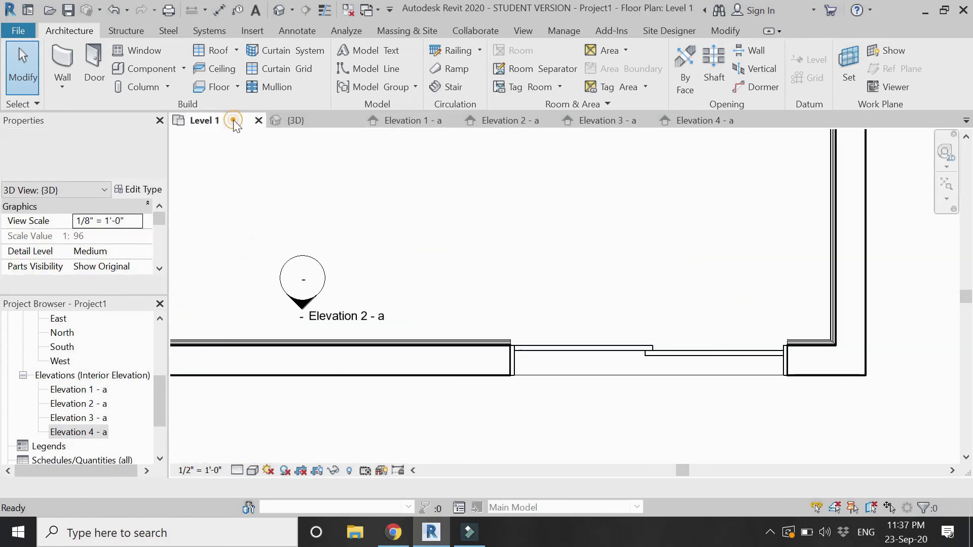
pyautogui.scroll(-2, 430, 401)
pyautogui.scroll(5, 721, 365)
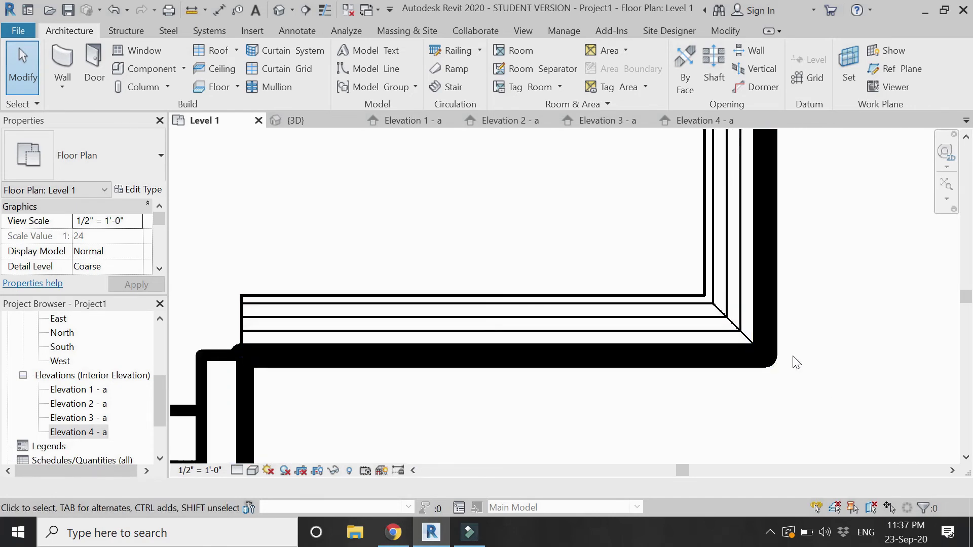
pyautogui.scroll(-3, 861, 375)
pyautogui.scroll(-2, 862, 376)
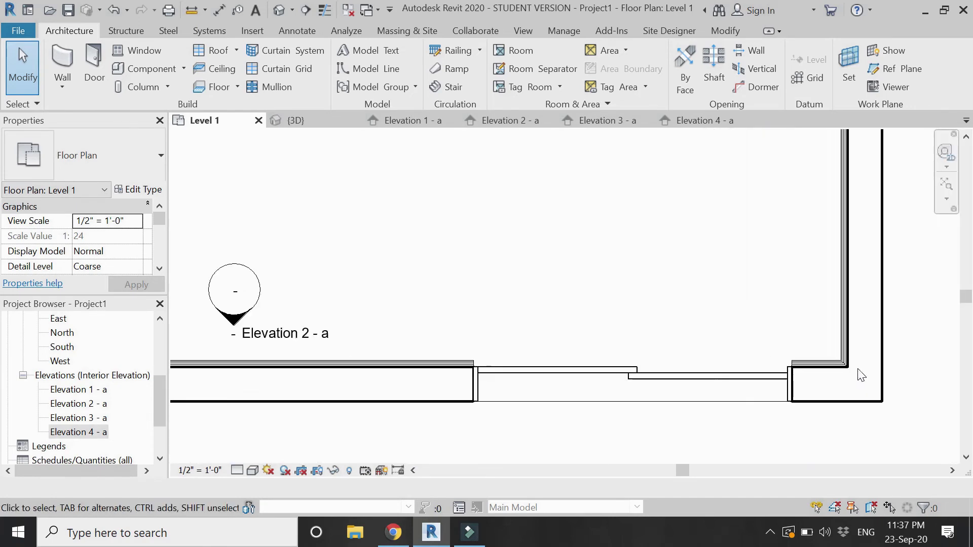
pyautogui.scroll(-2, 846, 378)
pyautogui.scroll(-1, 495, 391)
pyautogui.scroll(-1, 420, 386)
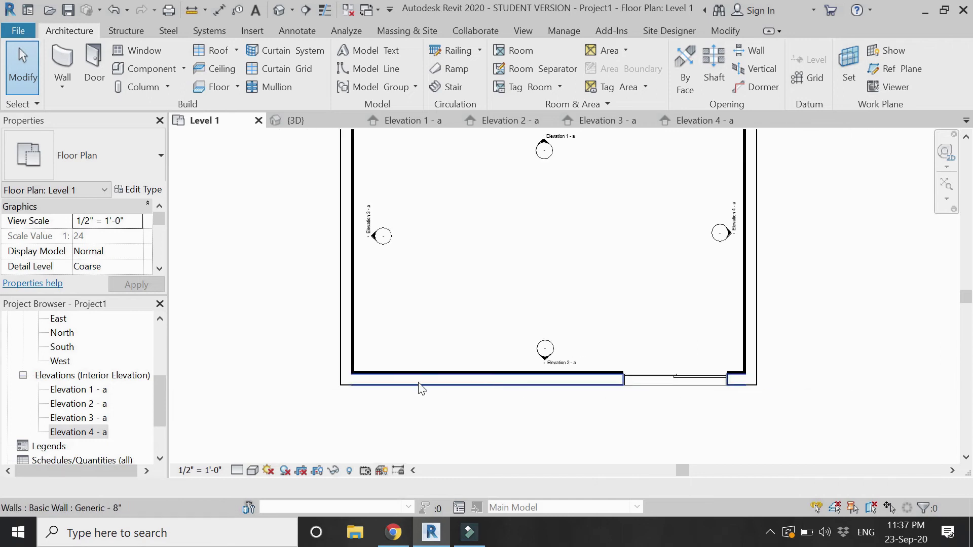
pyautogui.scroll(5, 388, 147)
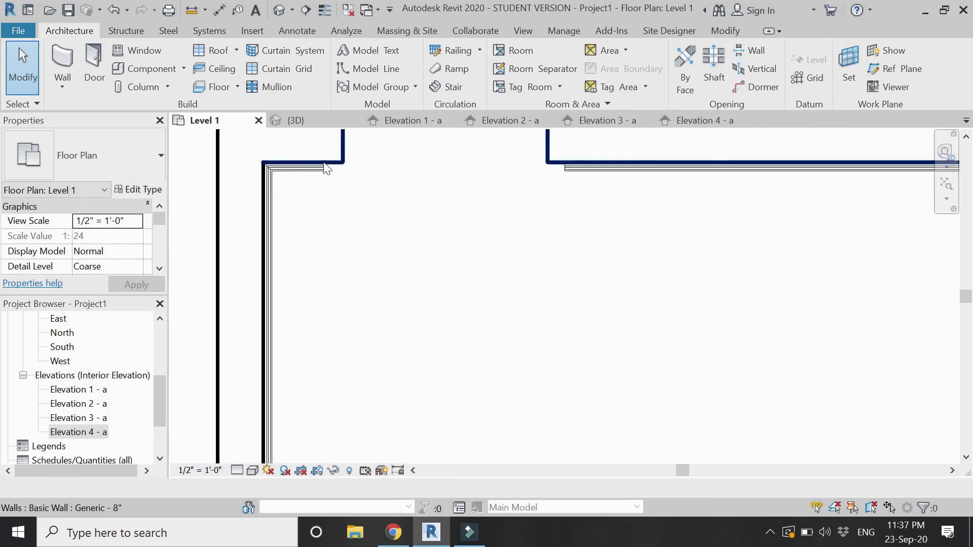
pyautogui.scroll(-2, 363, 253)
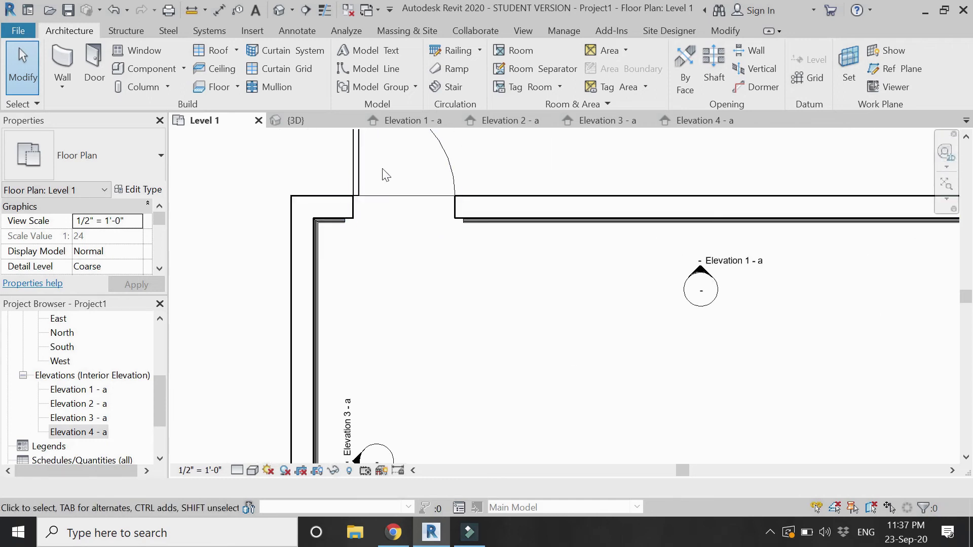
pyautogui.scroll(-2, 345, 160)
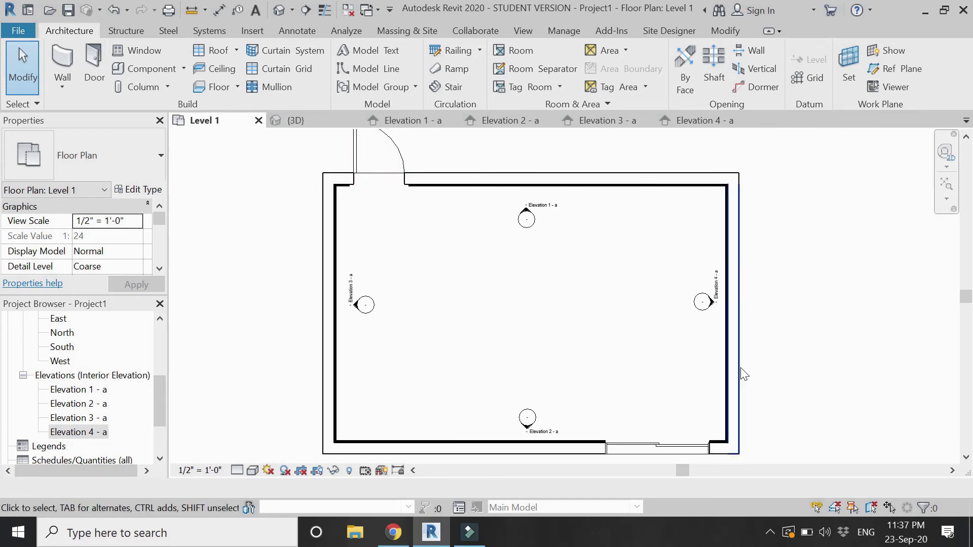
pyautogui.moveTo(743, 310); pyautogui.dragTo(684, 296, button='middle')
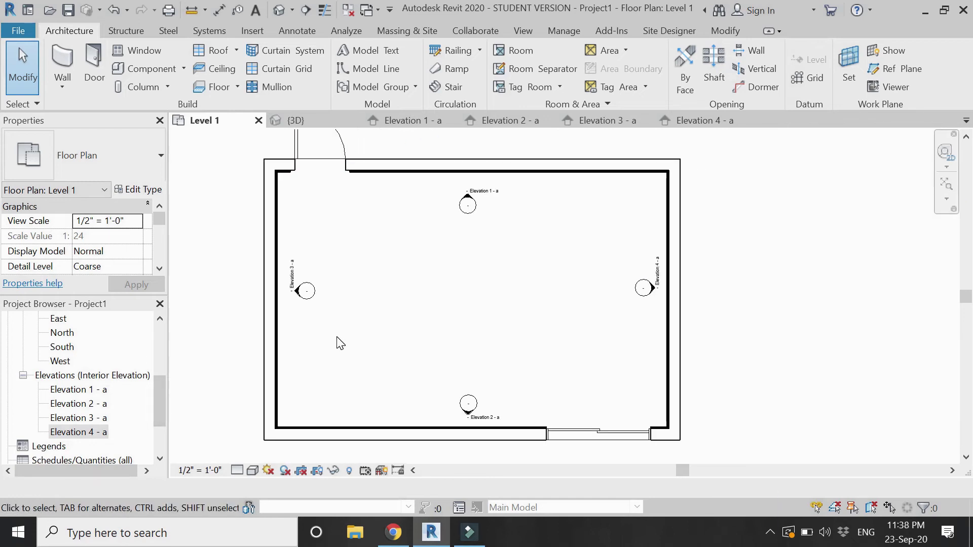
# Start a new schedule in the project for the Wall Sweeps category under Walls
pyautogui.scroll(-2, 78, 398)
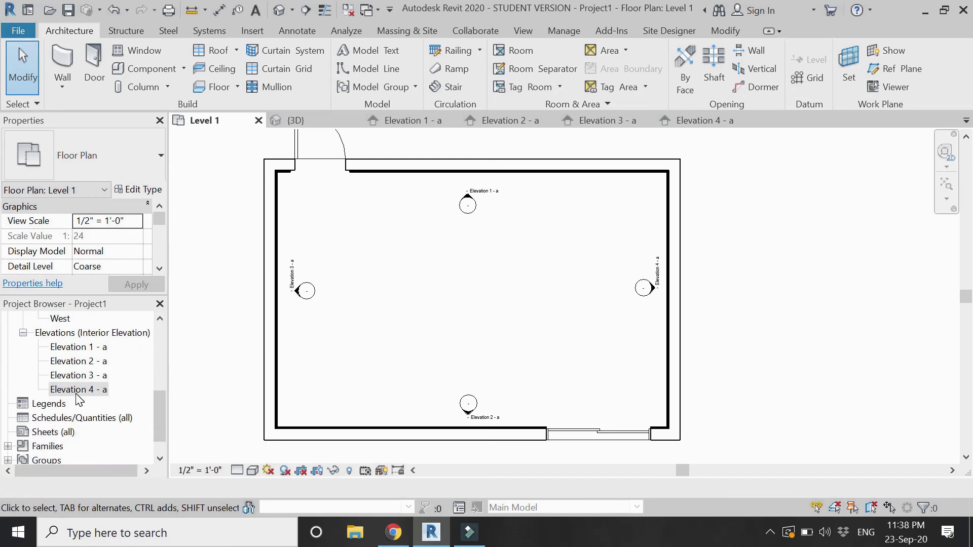
pyautogui.click(73, 393)
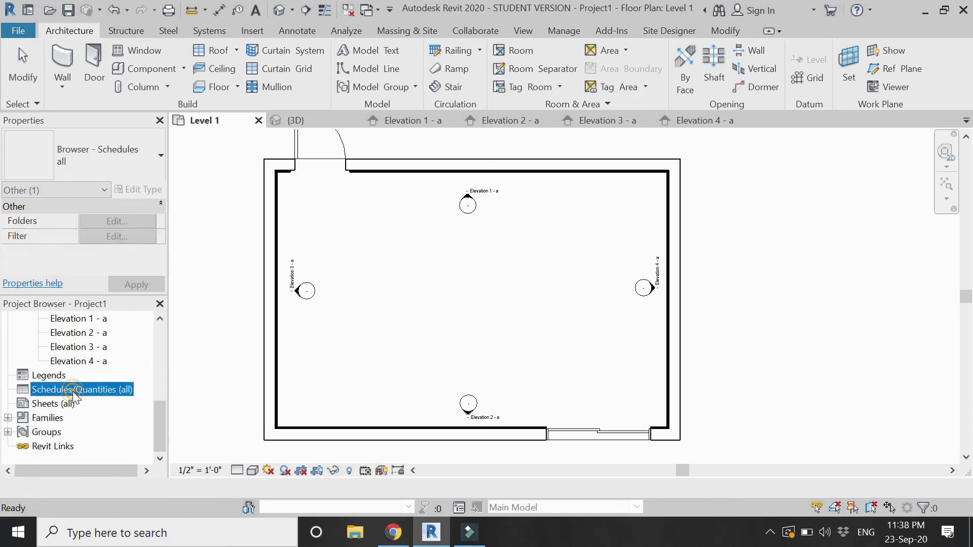
pyautogui.rightClick(73, 393)
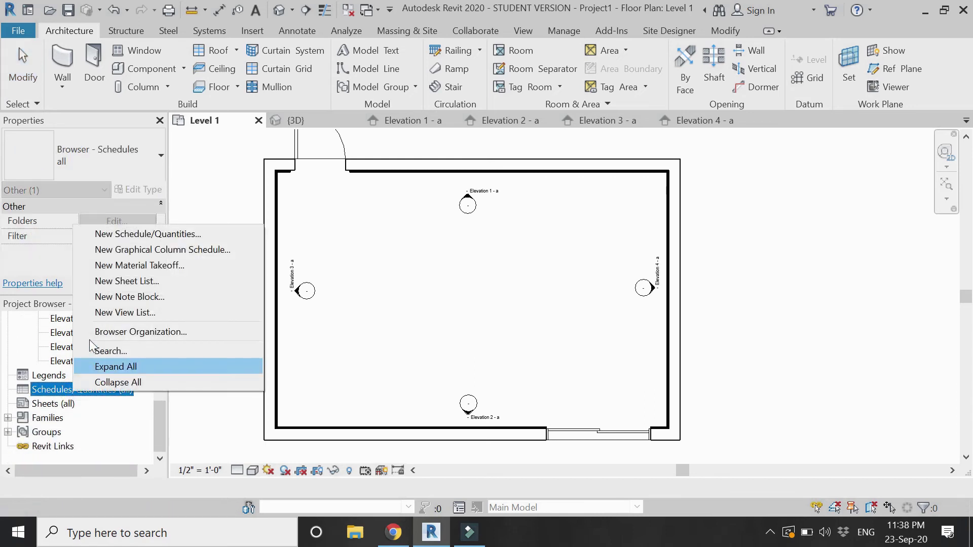
pyautogui.click(104, 234)
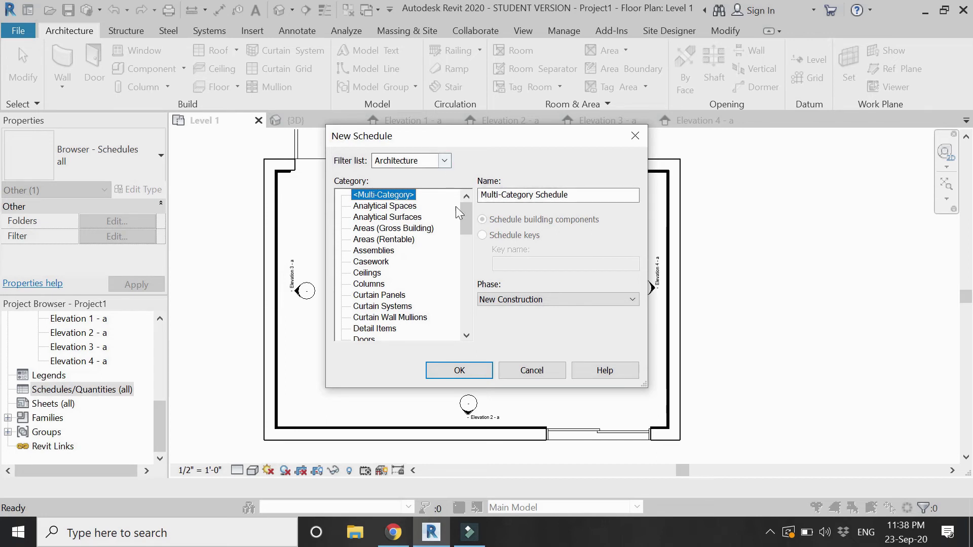
pyautogui.scroll(-12, 396, 280)
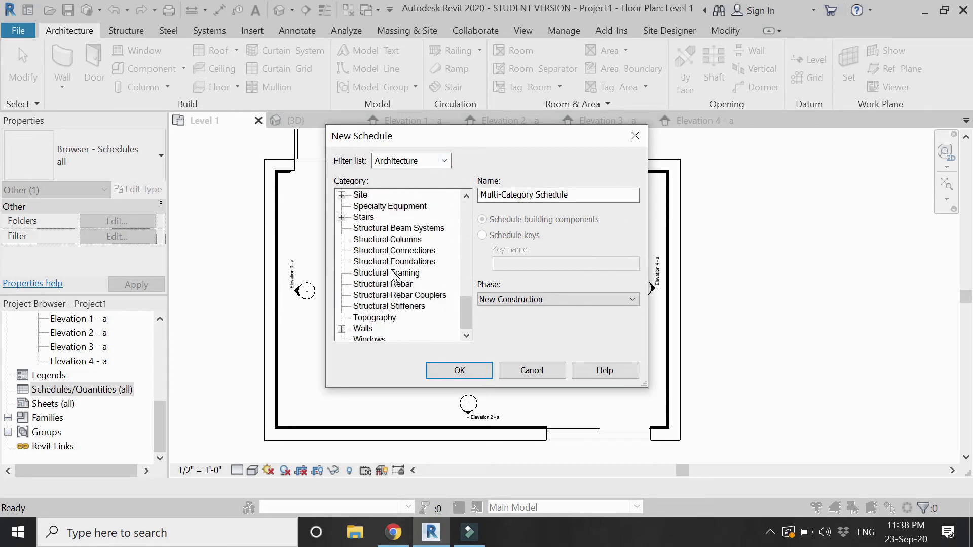
pyautogui.click(342, 329)
pyautogui.click(398, 327)
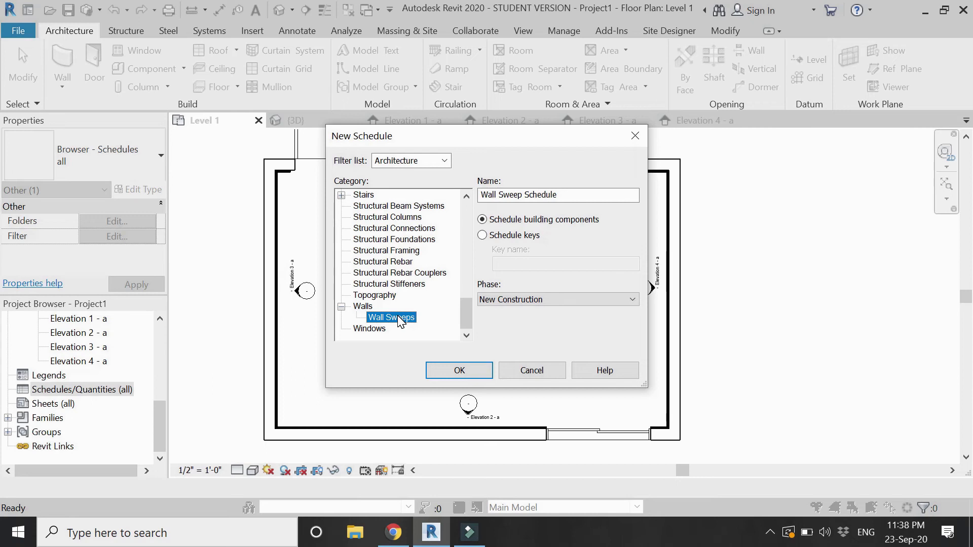
# Name the schedule Wall Skirting, keep the New Construction phase and confirm the new schedule
pyautogui.moveTo(567, 194); pyautogui.dragTo(459, 201)
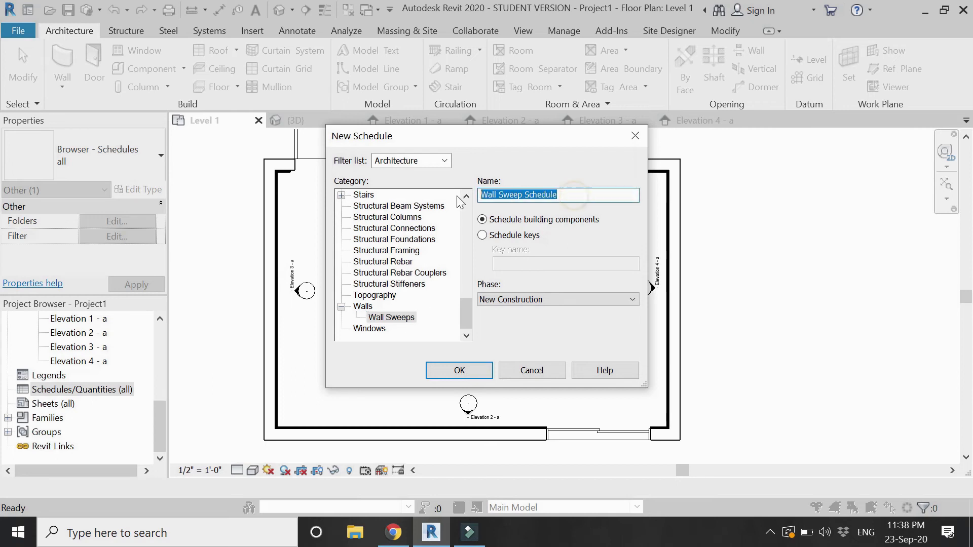
pyautogui.write('Wall Skirting')
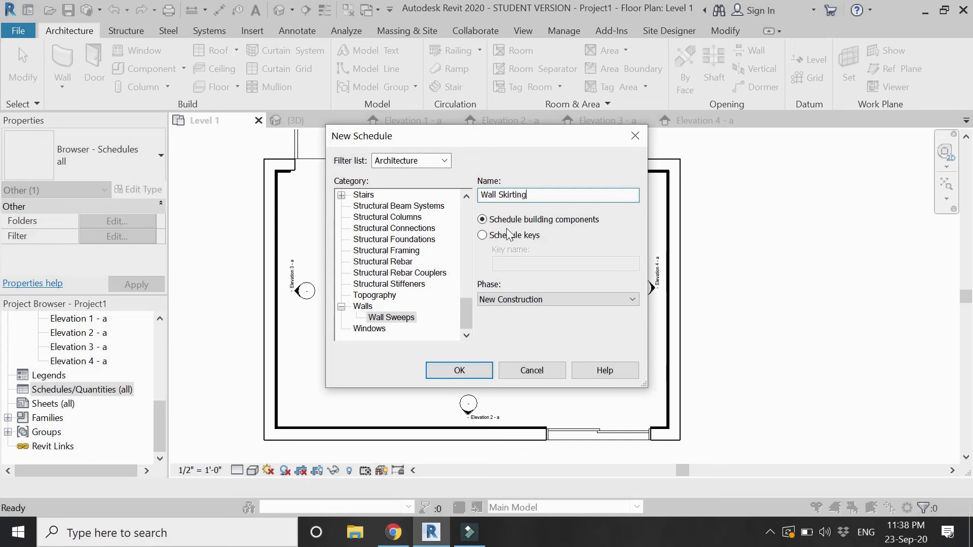
pyautogui.click(543, 299)
pyautogui.click(543, 299)
pyautogui.click(471, 371)
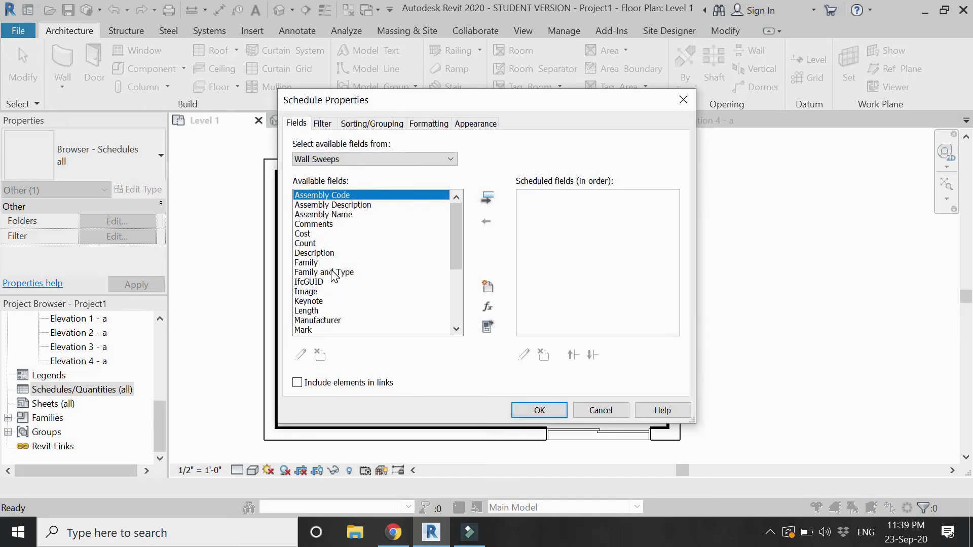
# Add Length as the only scheduled field and generate the Wall Skirting schedule
pyautogui.scroll(-3, 337, 263)
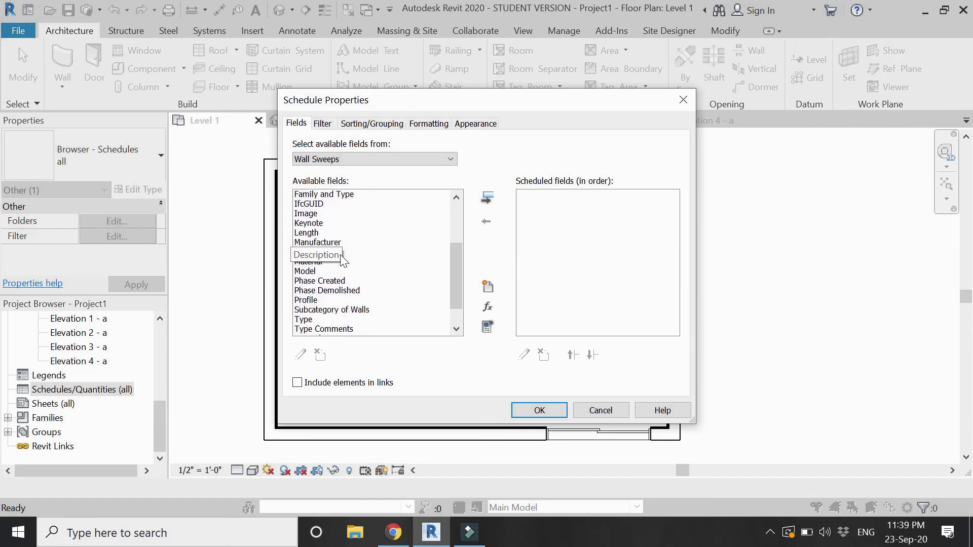
pyautogui.scroll(-1, 341, 260)
pyautogui.scroll(-1, 388, 203)
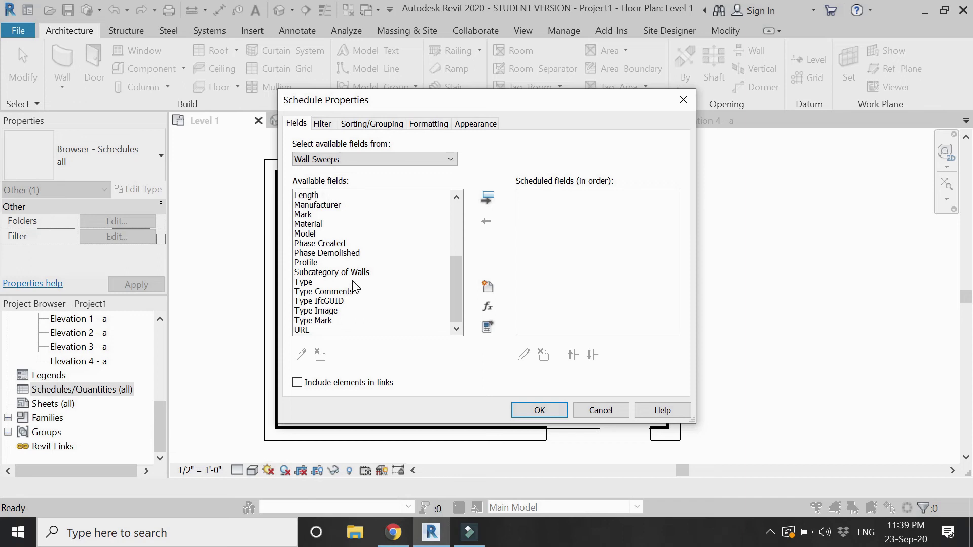
pyautogui.scroll(4, 353, 285)
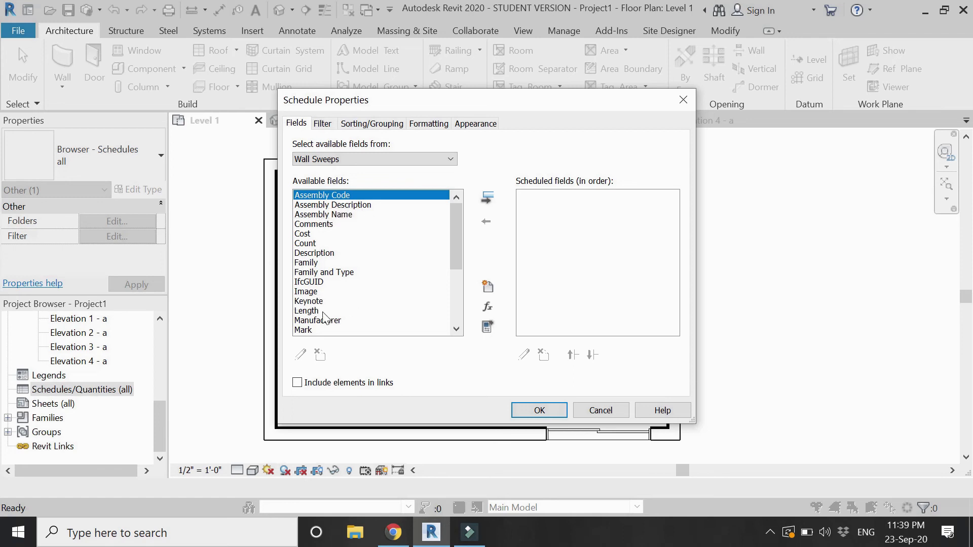
pyautogui.click(368, 311)
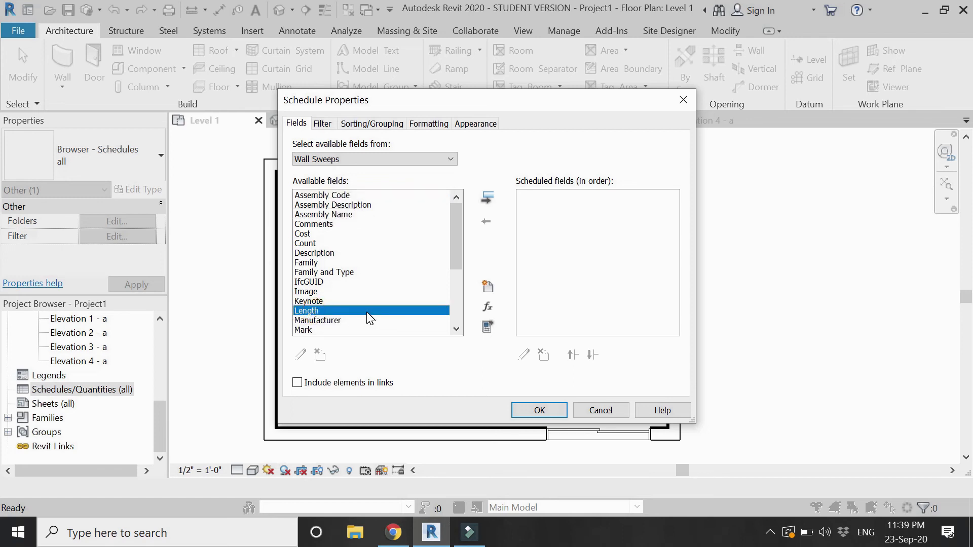
pyautogui.click(488, 198)
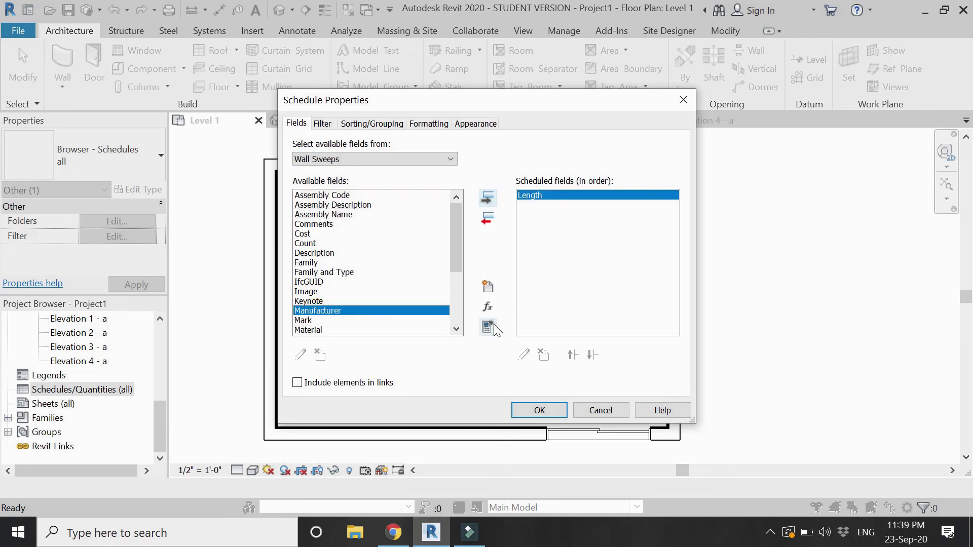
pyautogui.click(526, 411)
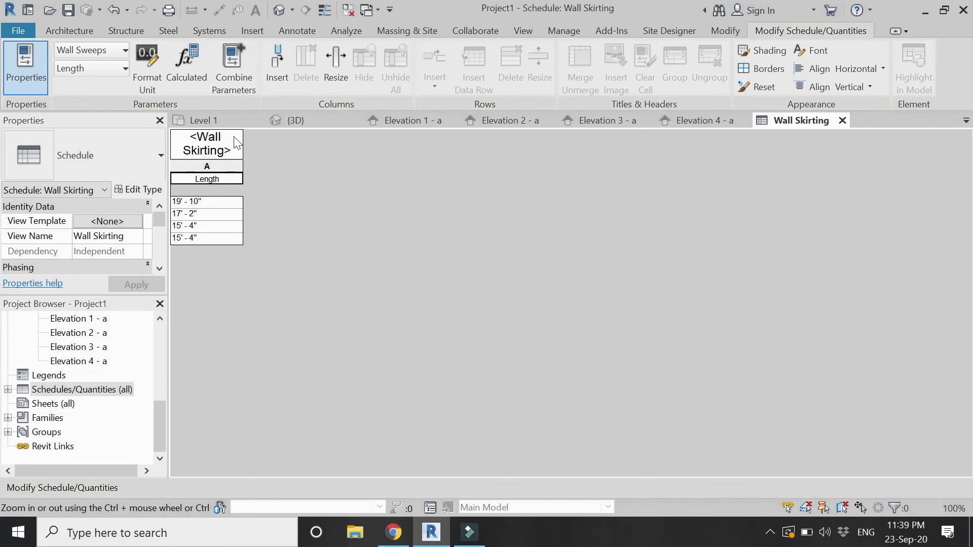
# Measure the distance between the two side walls in the Level 1 floor plan with a temporary aligned dimension
pyautogui.click(230, 121)
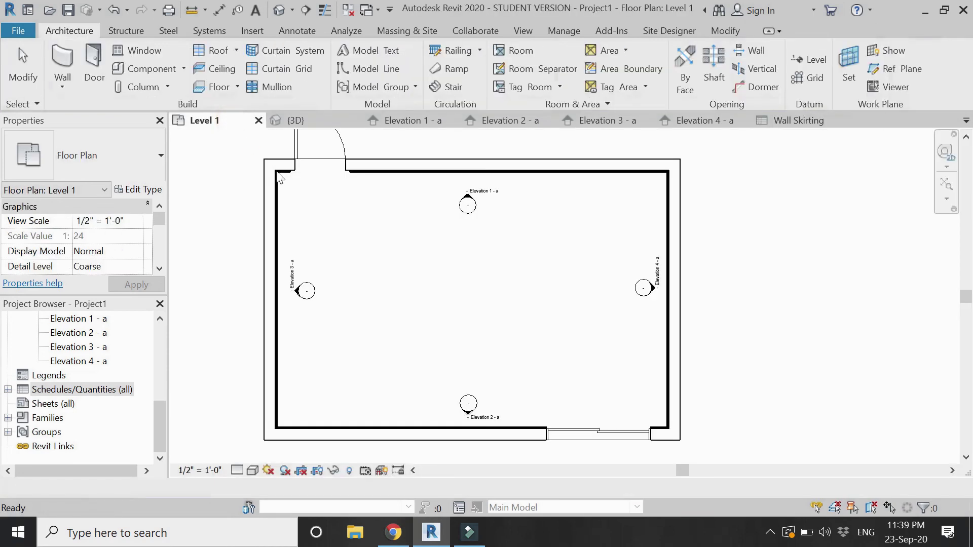
pyautogui.click(725, 31)
pyautogui.click(327, 81)
pyautogui.scroll(3, 278, 170)
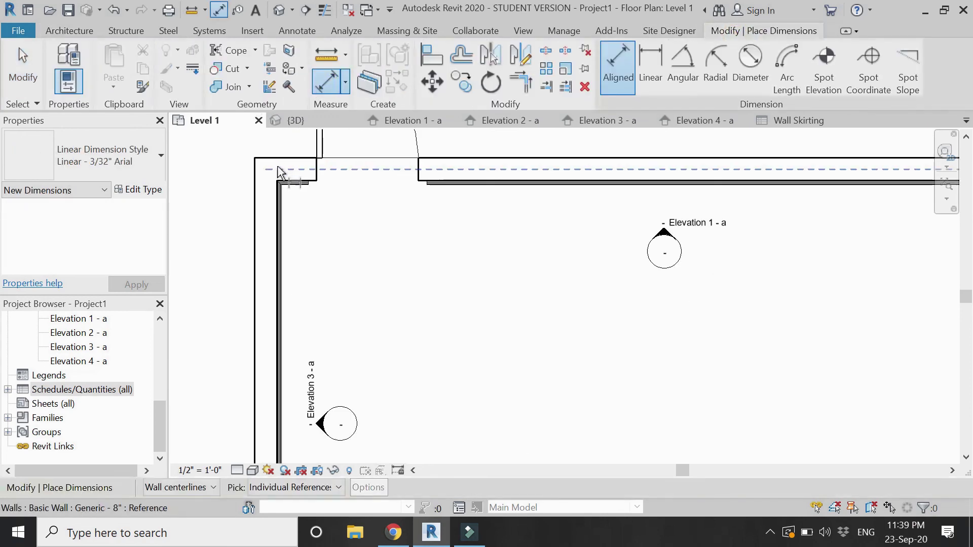
pyautogui.scroll(2, 278, 171)
pyautogui.click(272, 212)
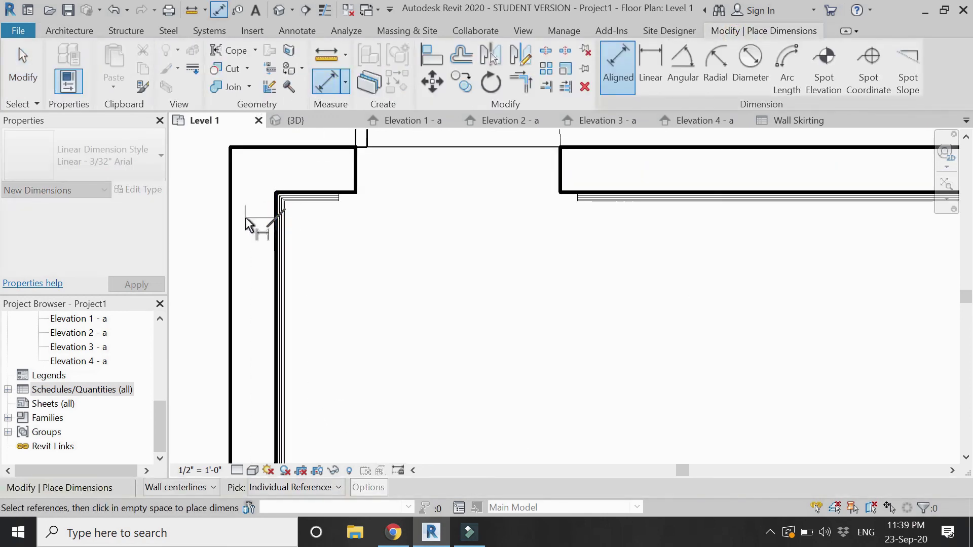
pyautogui.scroll(-3, 245, 217)
pyautogui.click(778, 236)
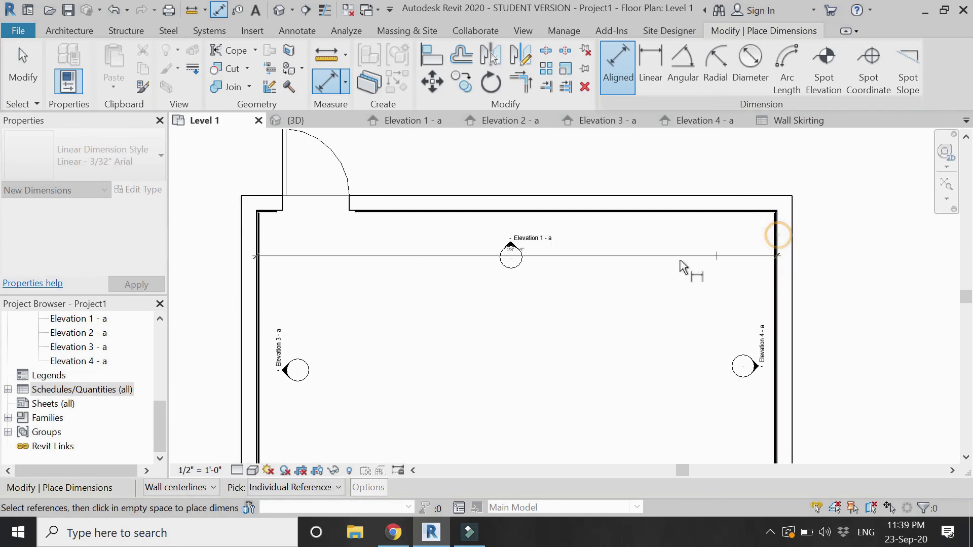
pyautogui.scroll(2, 512, 227)
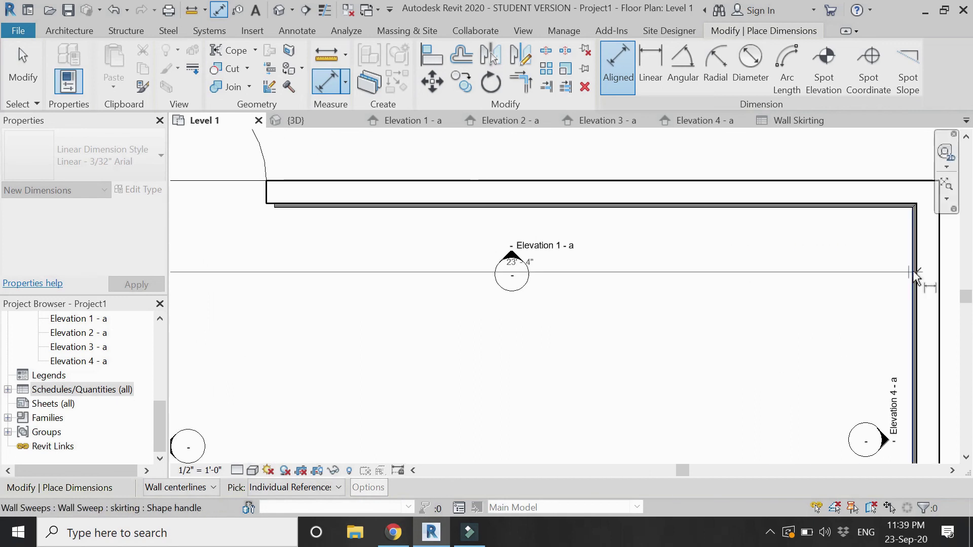
pyautogui.scroll(-2, 912, 271)
pyautogui.press('Escape')
# Try to dimension the short skirting piece between the room corner and the hinged door
pyautogui.scroll(3, 474, 261)
pyautogui.scroll(2, 273, 200)
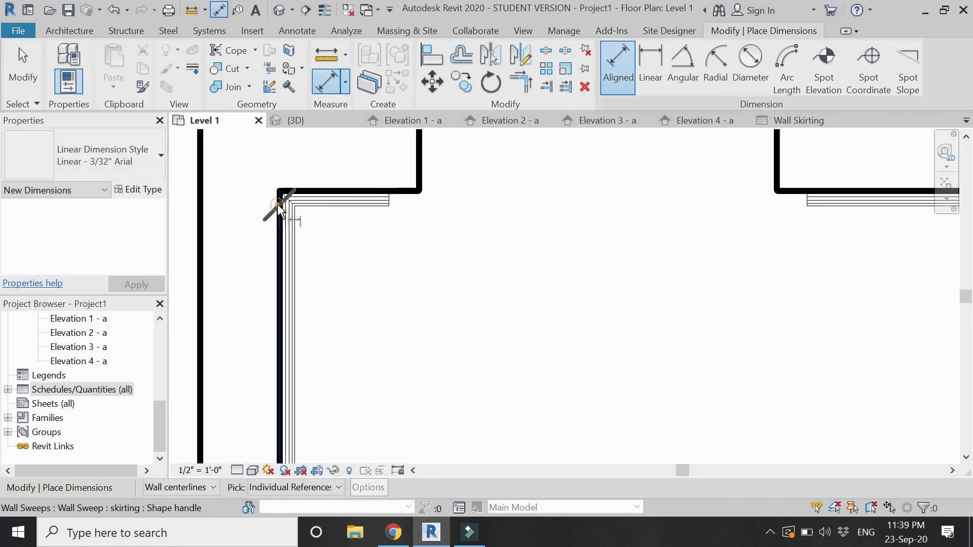
pyautogui.click(278, 203)
pyautogui.click(391, 201)
pyautogui.scroll(-2, 400, 271)
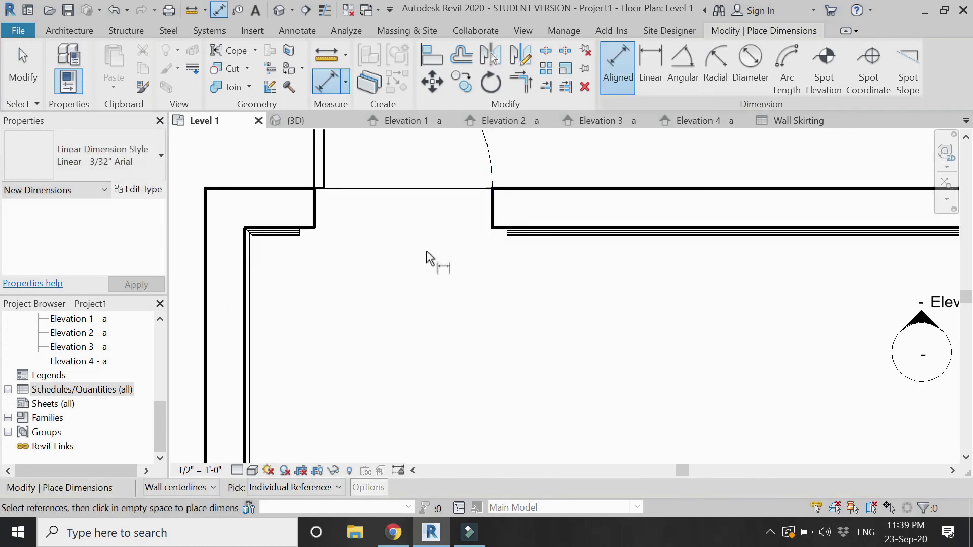
# Measure the inside length of the hinged-door wall with an aligned dimension and compare it with the Wall Skirting schedule
pyautogui.click(244, 265)
pyautogui.scroll(-3, 244, 265)
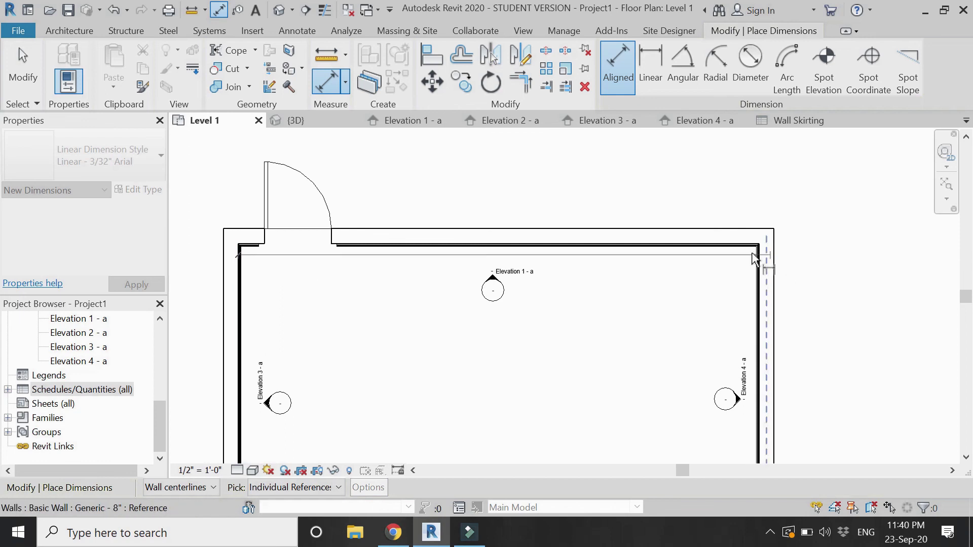
pyautogui.scroll(2, 768, 256)
pyautogui.click(793, 261)
pyautogui.scroll(-3, 552, 276)
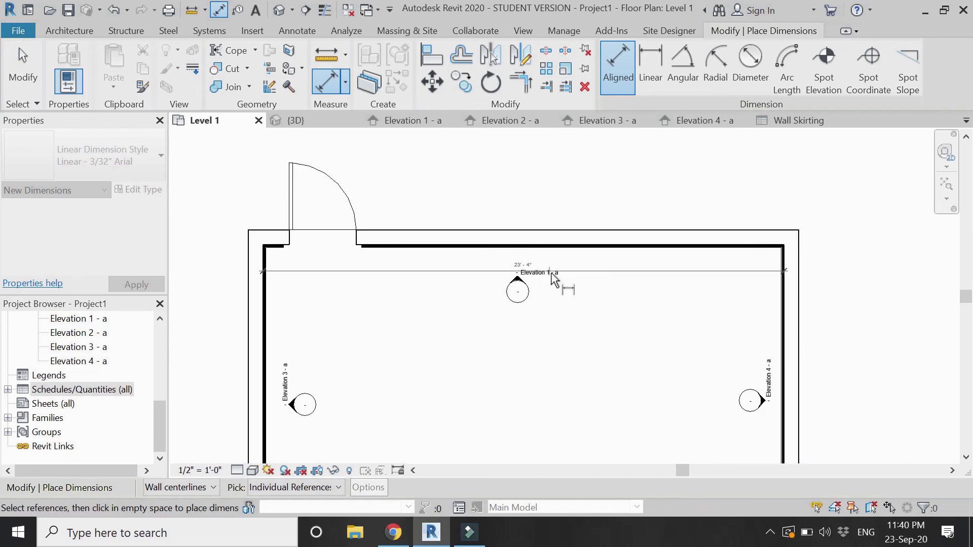
pyautogui.scroll(3, 486, 265)
pyautogui.scroll(-1, 784, 277)
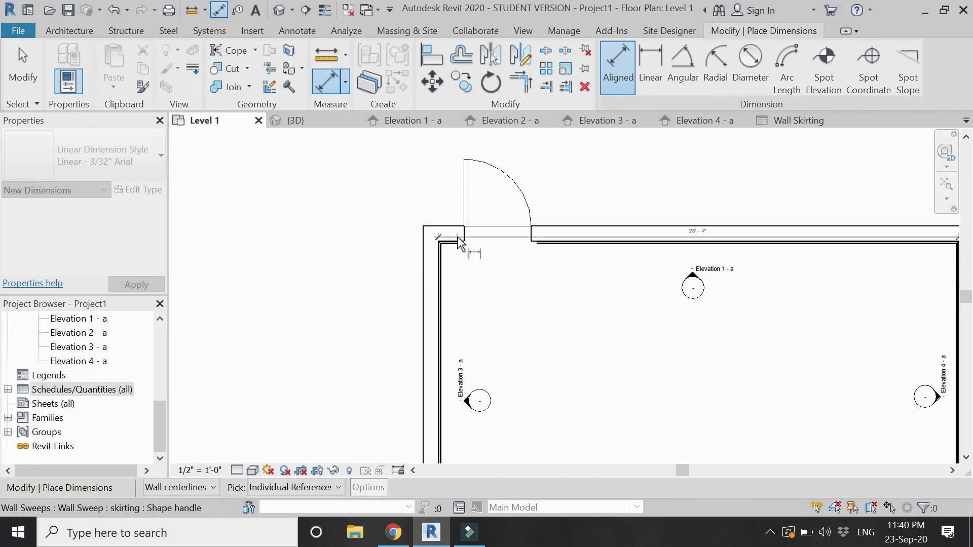
pyautogui.scroll(2, 480, 258)
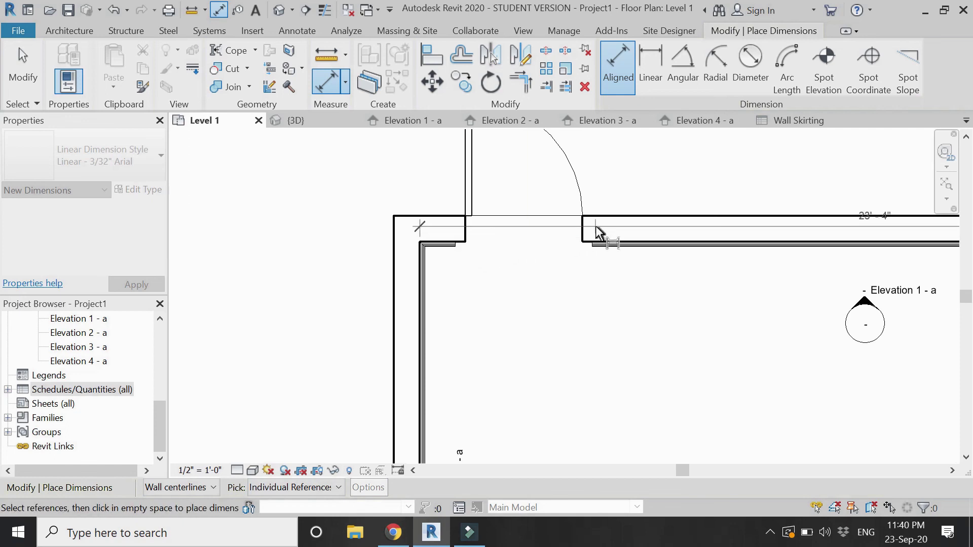
pyautogui.press('Escape')
pyautogui.click(777, 120)
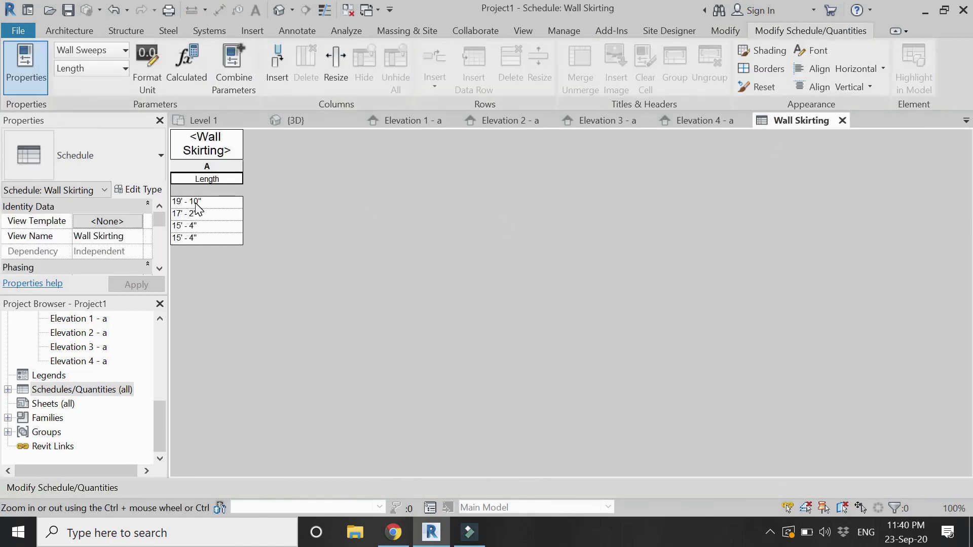
# Measure the sliding door opening's width in the Level 1 plan and check it against the Wall Skirting schedule
pyautogui.click(218, 120)
pyautogui.press('d')
pyautogui.press('i')
pyautogui.scroll(-4, 336, 211)
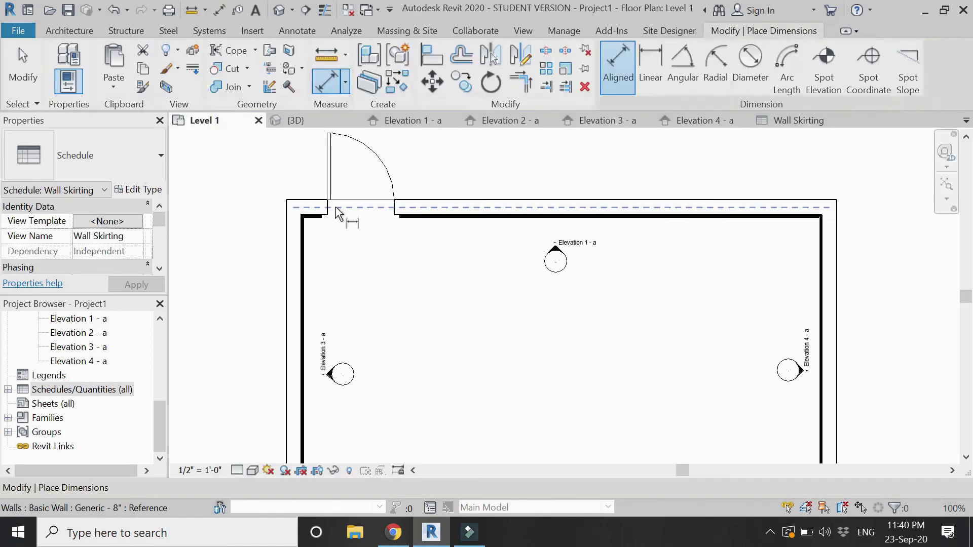
pyautogui.scroll(3, 375, 304)
pyautogui.scroll(4, 541, 375)
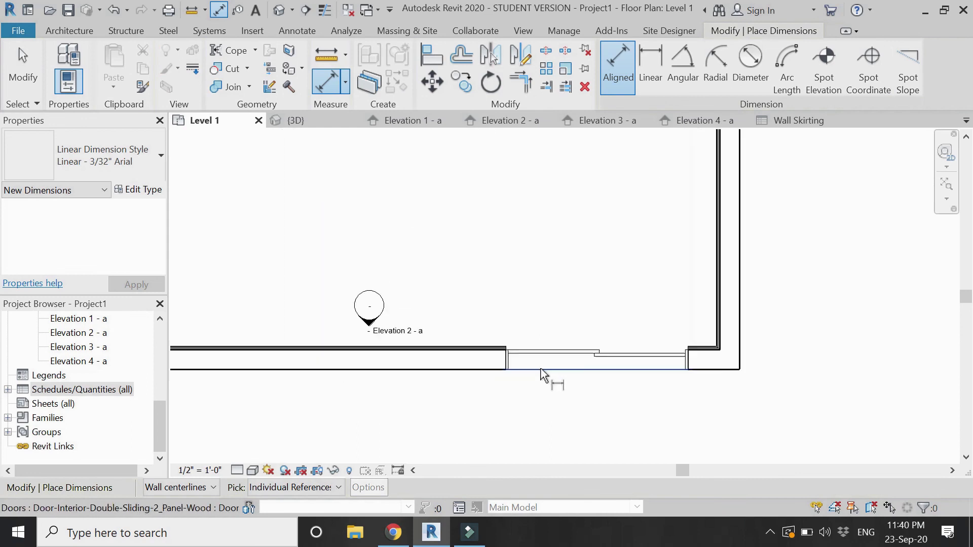
pyautogui.click(486, 361)
pyautogui.click(802, 356)
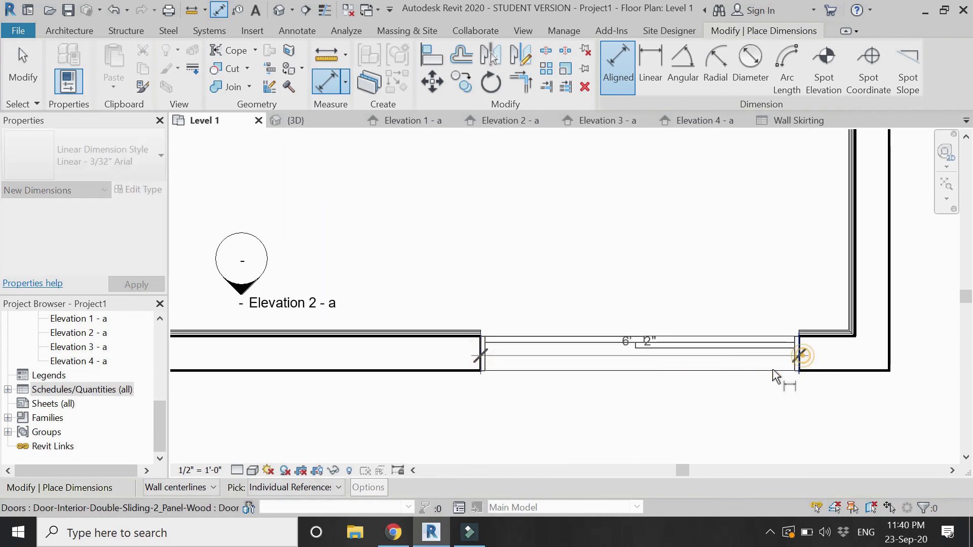
pyautogui.click(679, 317)
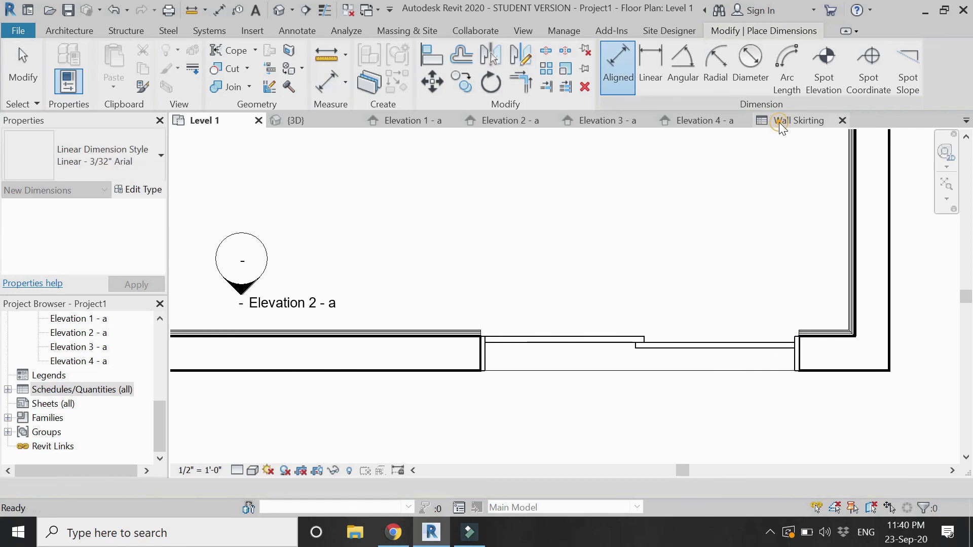
pyautogui.click(798, 120)
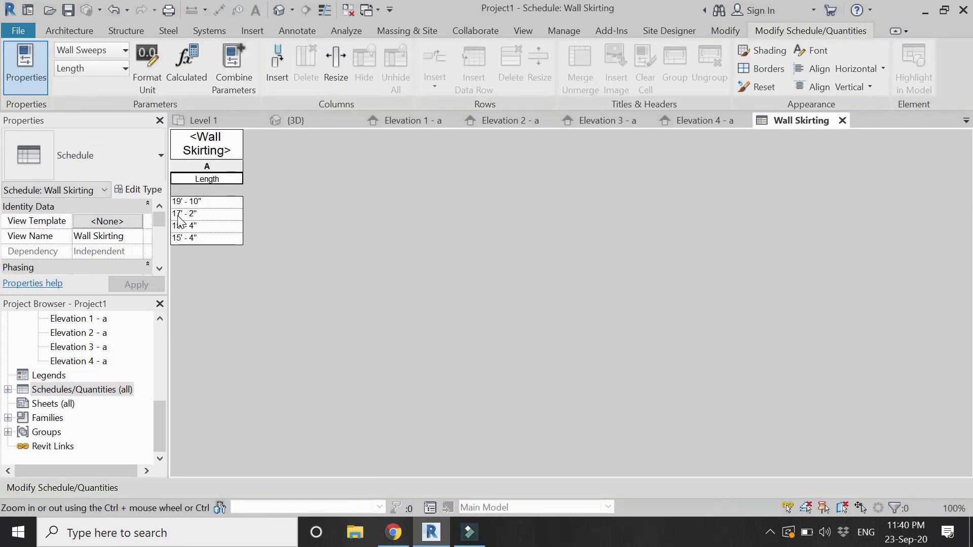
# Measure the inside length of the Elevation 3 side wall in the Level 1 floor plan with an aligned dimension
pyautogui.click(203, 120)
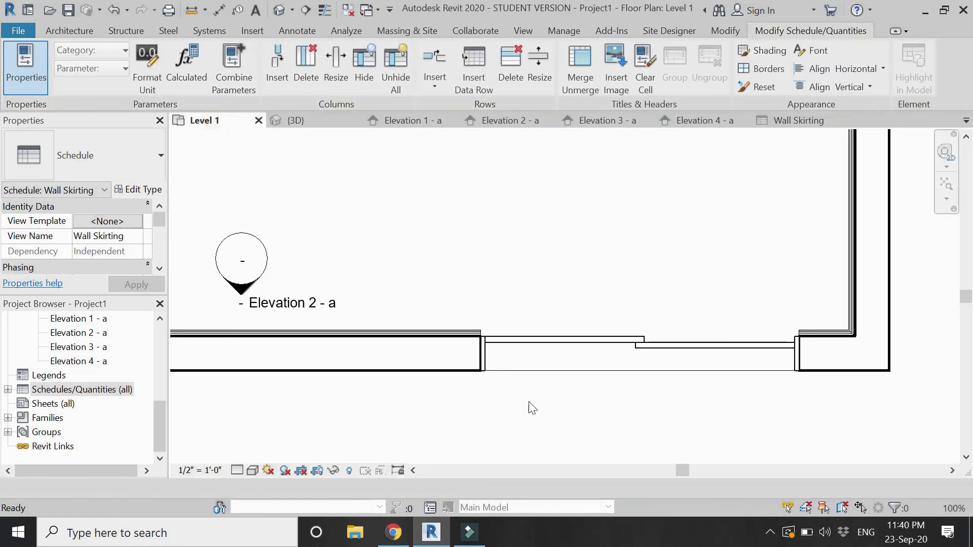
pyautogui.press('d')
pyautogui.press('i')
pyautogui.scroll(-3, 528, 404)
pyautogui.scroll(5, 380, 190)
pyautogui.click(469, 215)
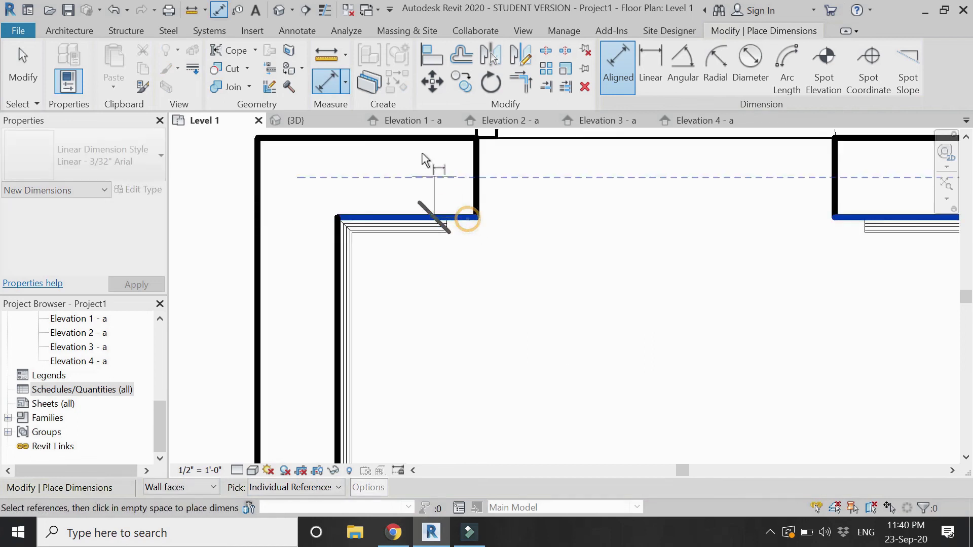
pyautogui.scroll(-4, 428, 158)
pyautogui.scroll(5, 371, 405)
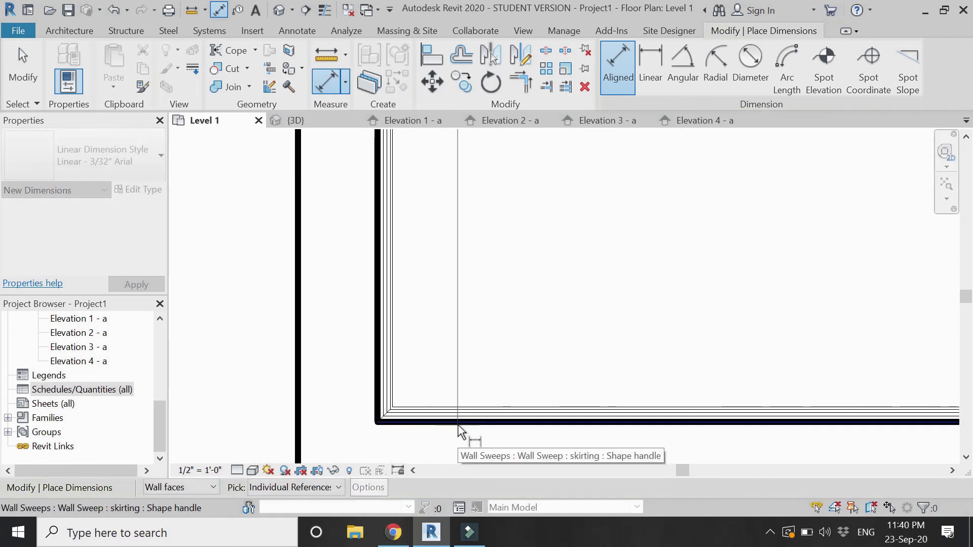
pyautogui.click(489, 413)
pyautogui.scroll(-4, 456, 395)
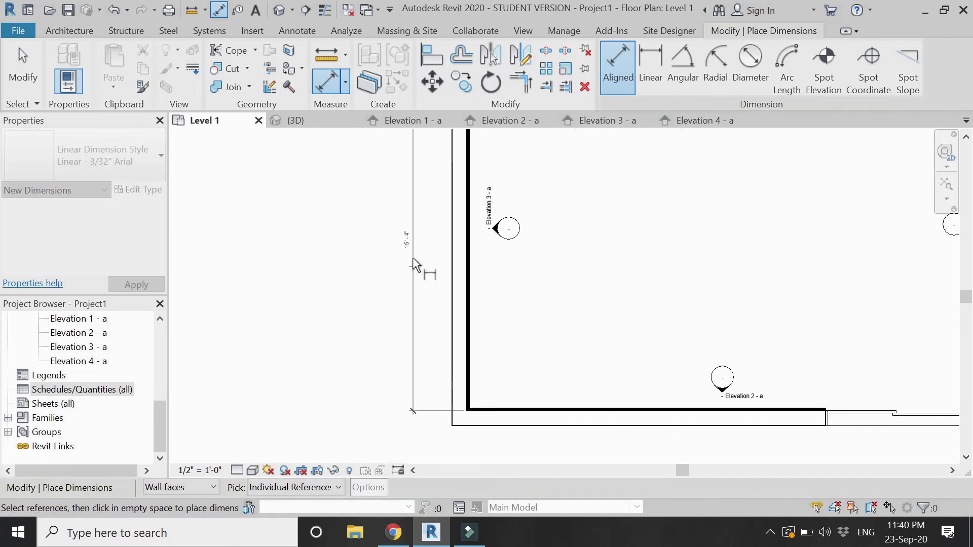
pyautogui.scroll(4, 417, 265)
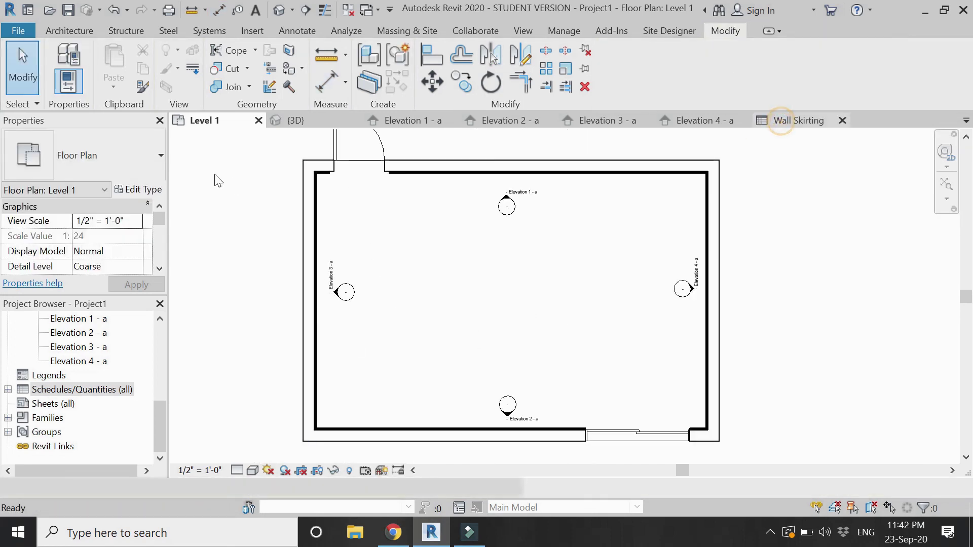
# Add the Material field after Length in the Wall Skirting schedule
pyautogui.click(793, 120)
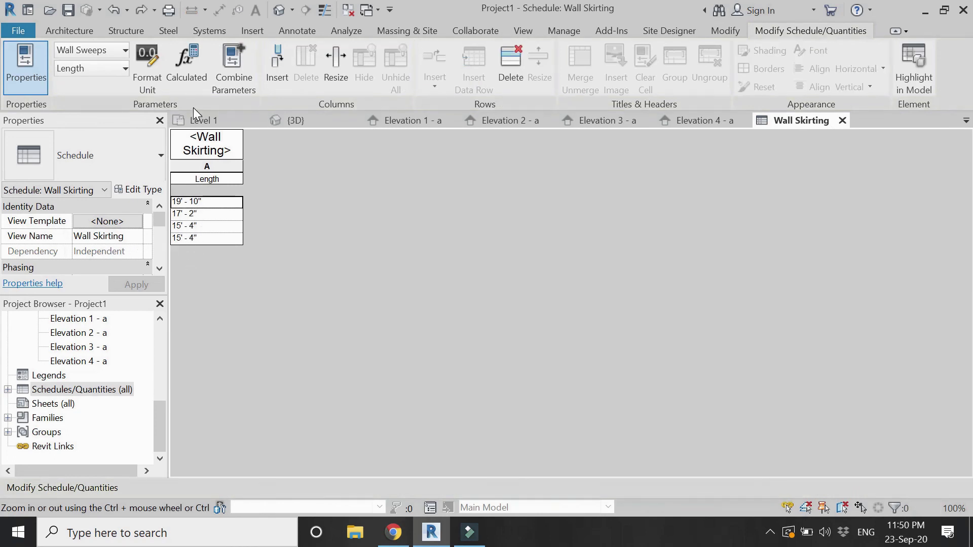
pyautogui.click(277, 64)
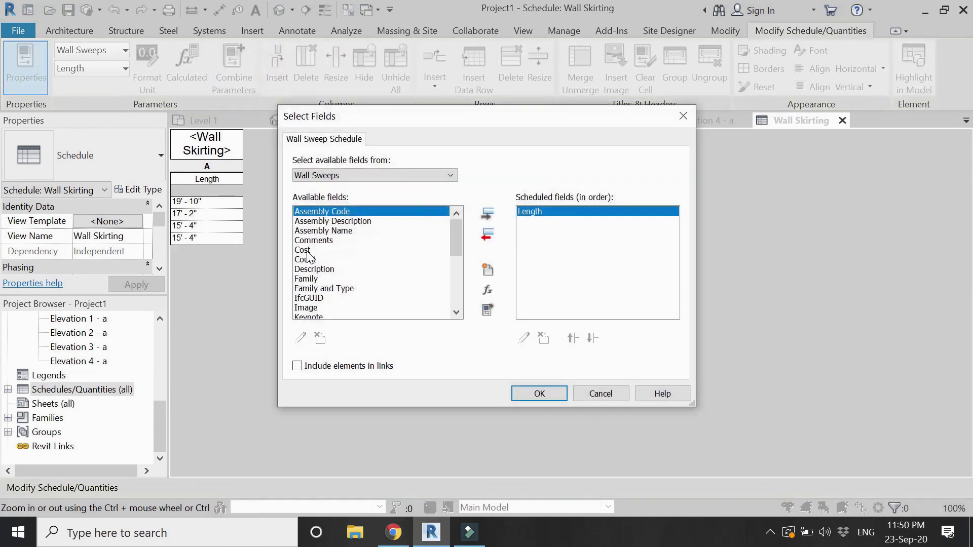
pyautogui.scroll(-3, 311, 284)
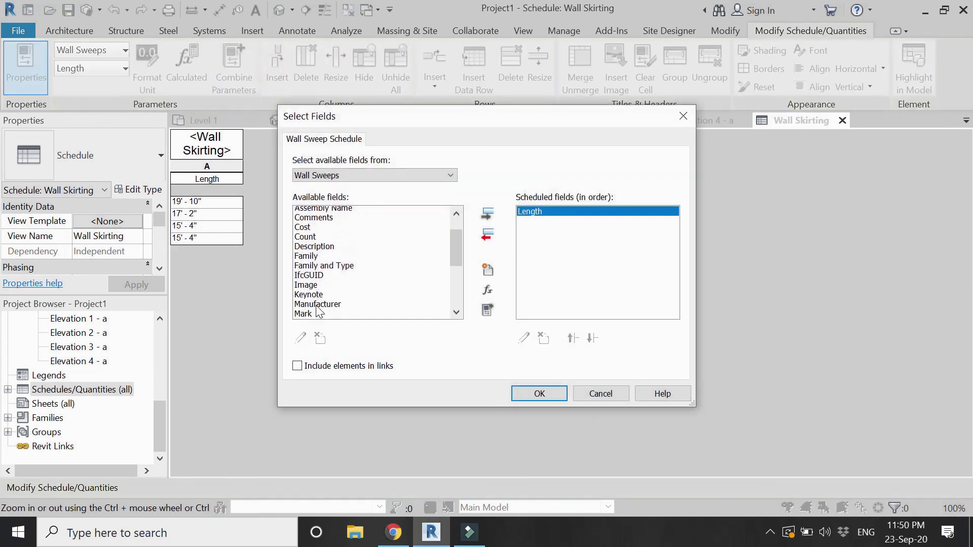
pyautogui.click(308, 260)
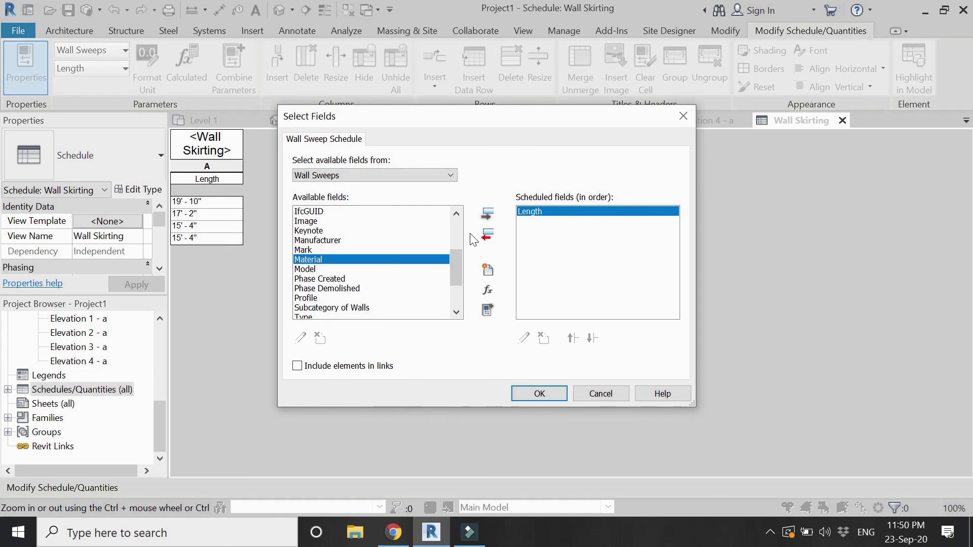
pyautogui.click(487, 213)
pyautogui.click(544, 392)
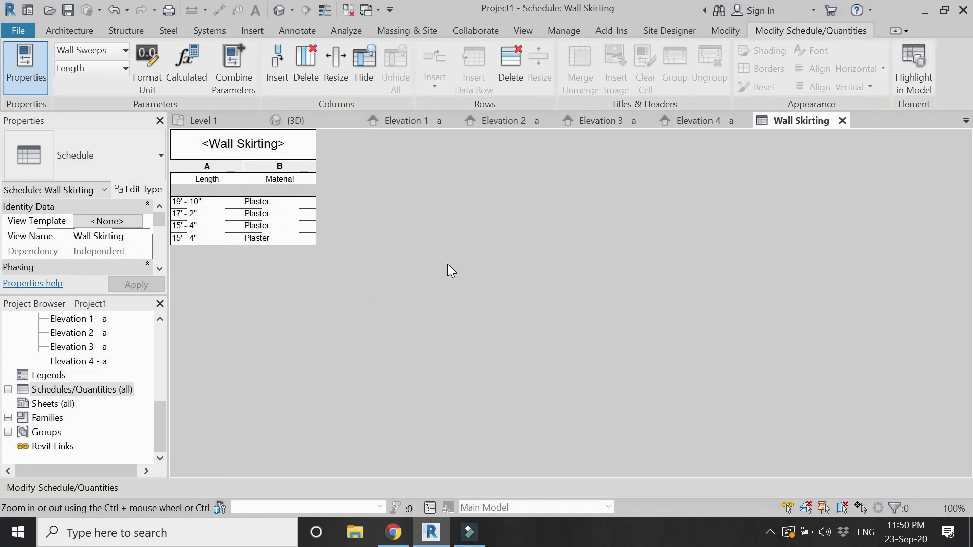
# Inspect the skirting in the 3D view and clear the wall sweep selection
pyautogui.click(314, 122)
pyautogui.click(497, 219)
pyautogui.scroll(-2, 496, 228)
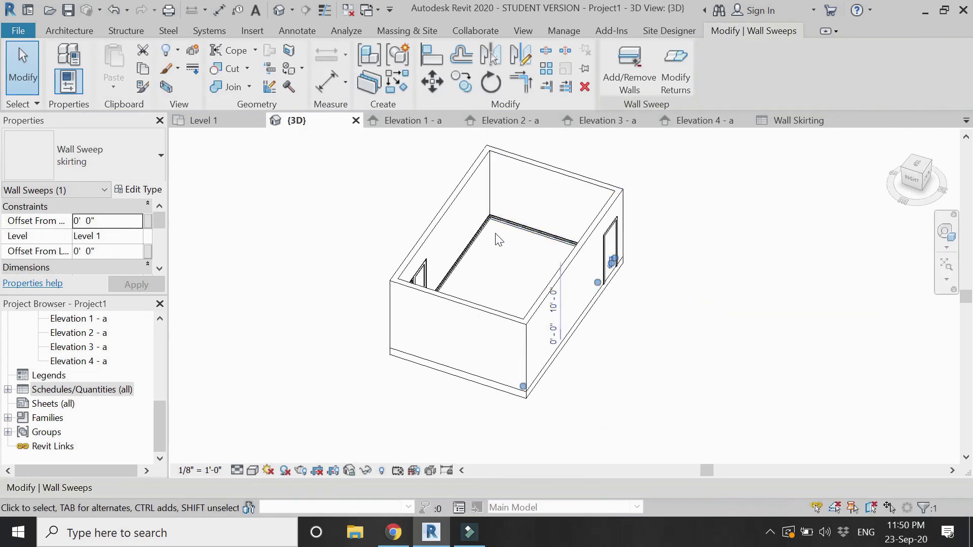
pyautogui.scroll(1, 496, 236)
pyautogui.click(491, 257)
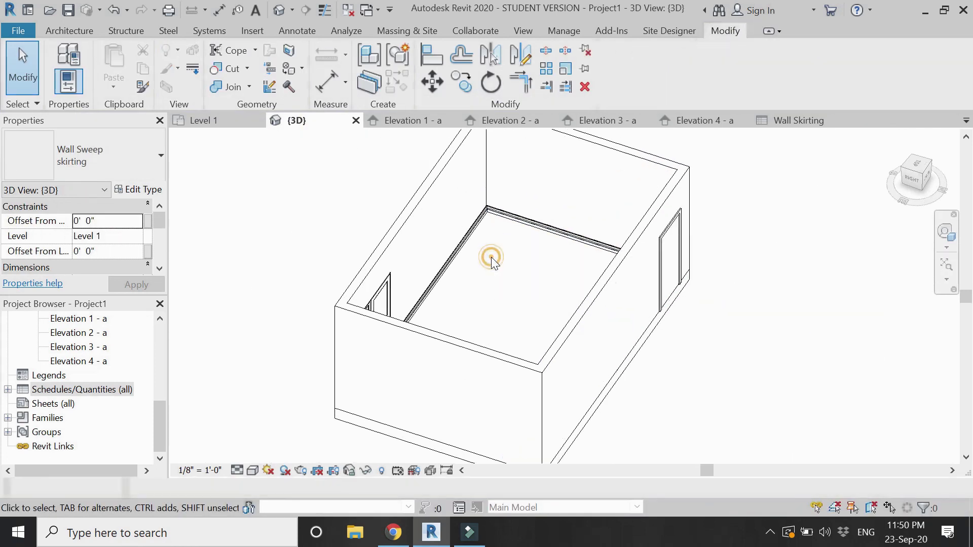